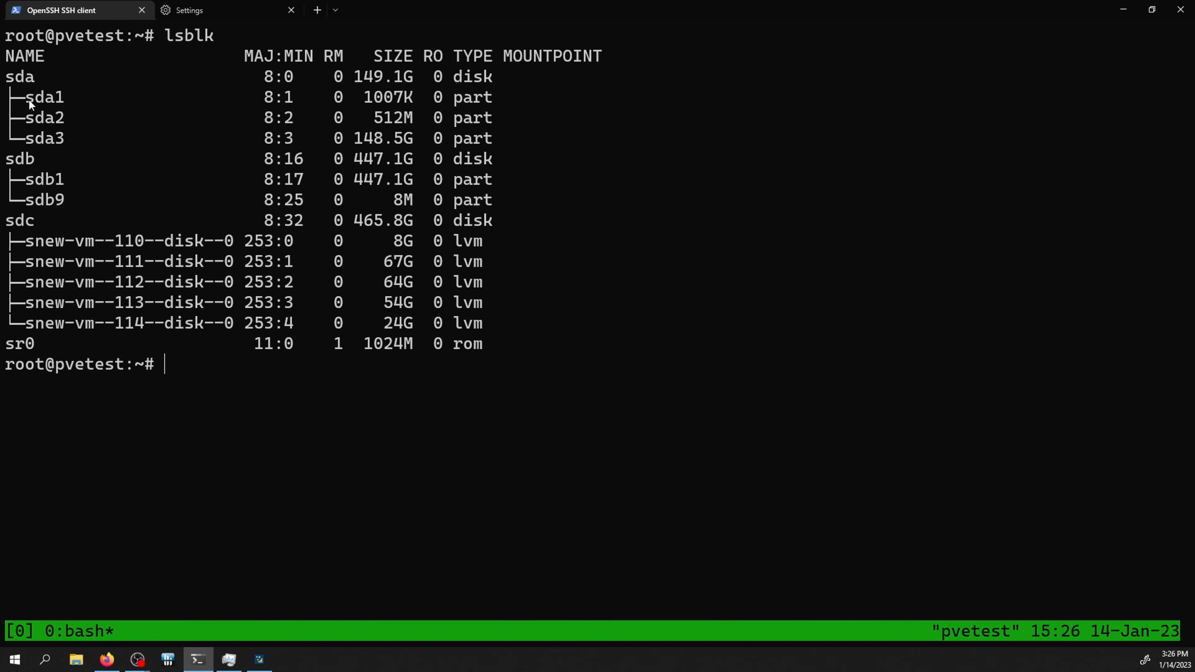
Step: Highlight the sda, sdb and sdc disks and the sdb9 partition size in the disk listing
left_click_drag(19, 83, 475, 131)
left_click_drag(25, 163, 407, 331)
left_click_drag(479, 328, 478, 328)
left_click_drag(35, 224, 474, 324)
left_click_drag(23, 163, 385, 199)
left_click_drag(385, 199, 292, 197)
left_click(292, 198)
Step: List importable ZFS pools, then force-import stoy with 'zpool import -f stoy' after the plain import fails
type("zpool import")
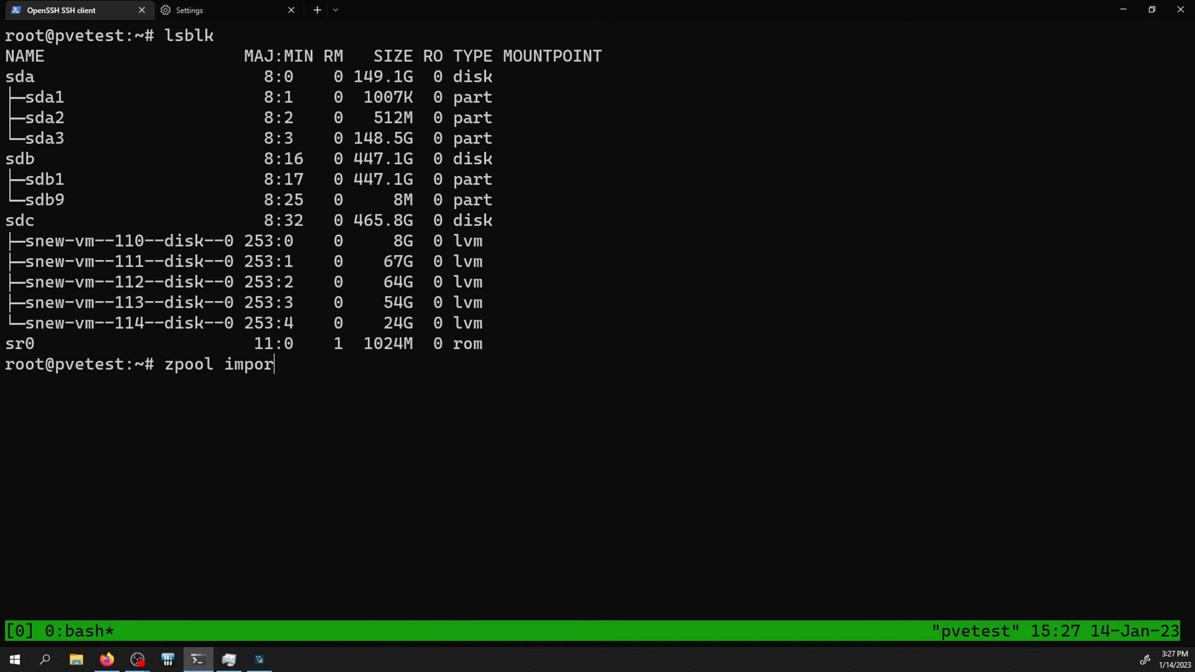
key("Return")
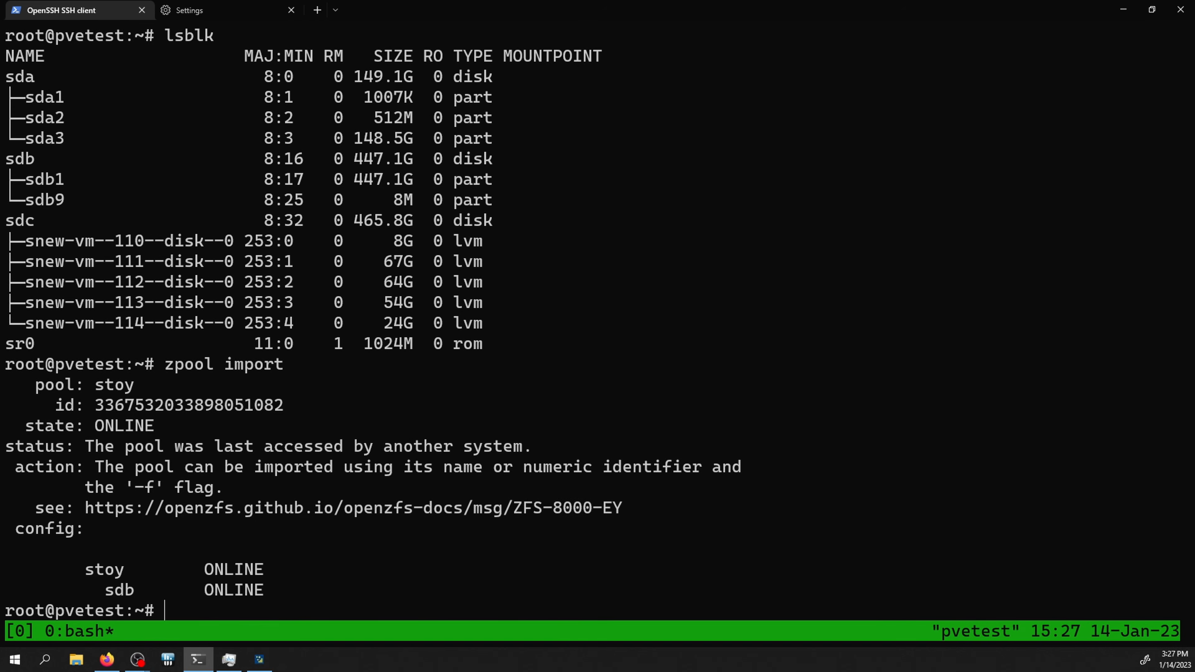
type("zpool import zto")
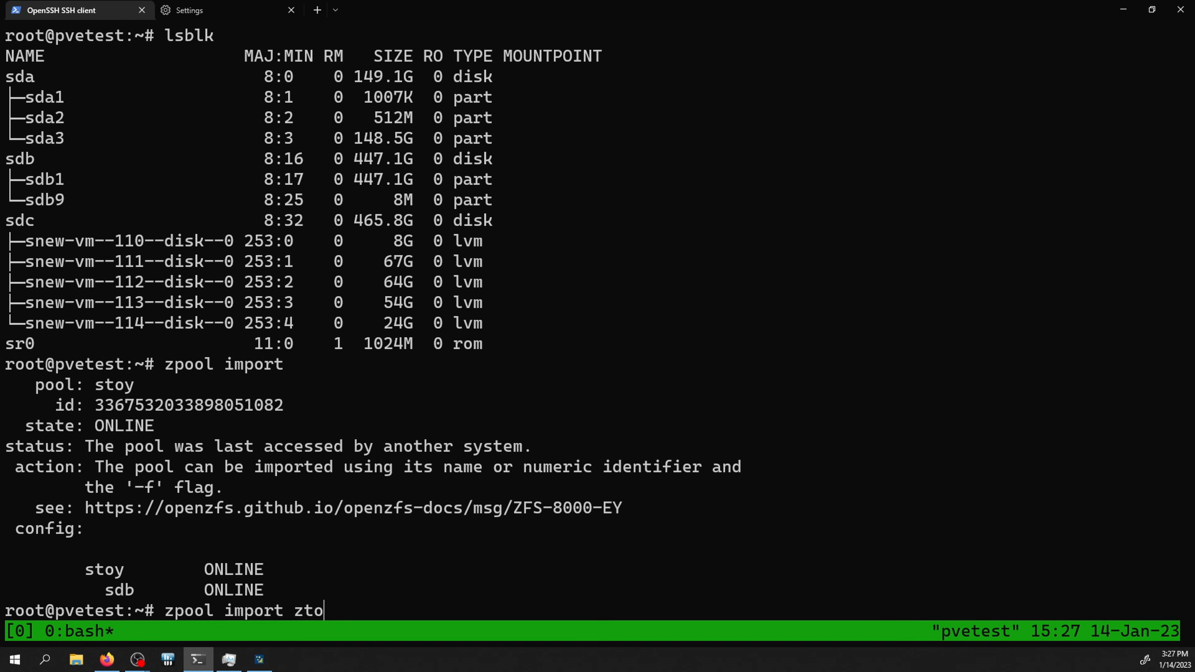
key("BackSpace")
key("BackSpace")
key("BackSpace")
type("stoy")
key("Return")
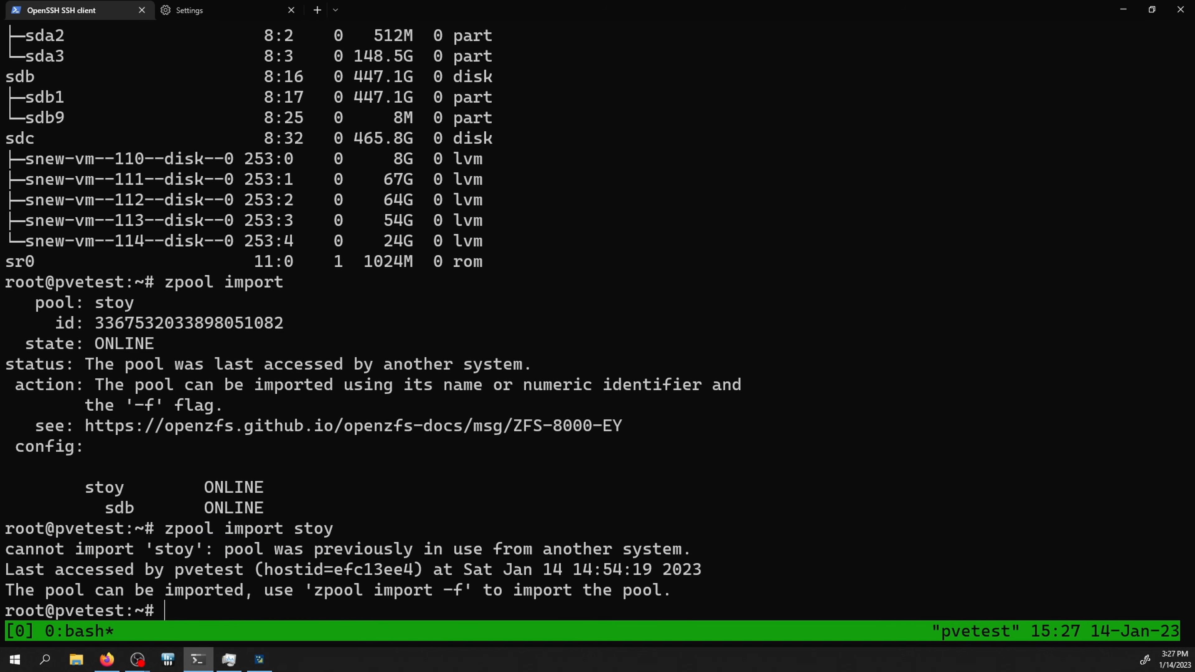
key("Up")
type("-f")
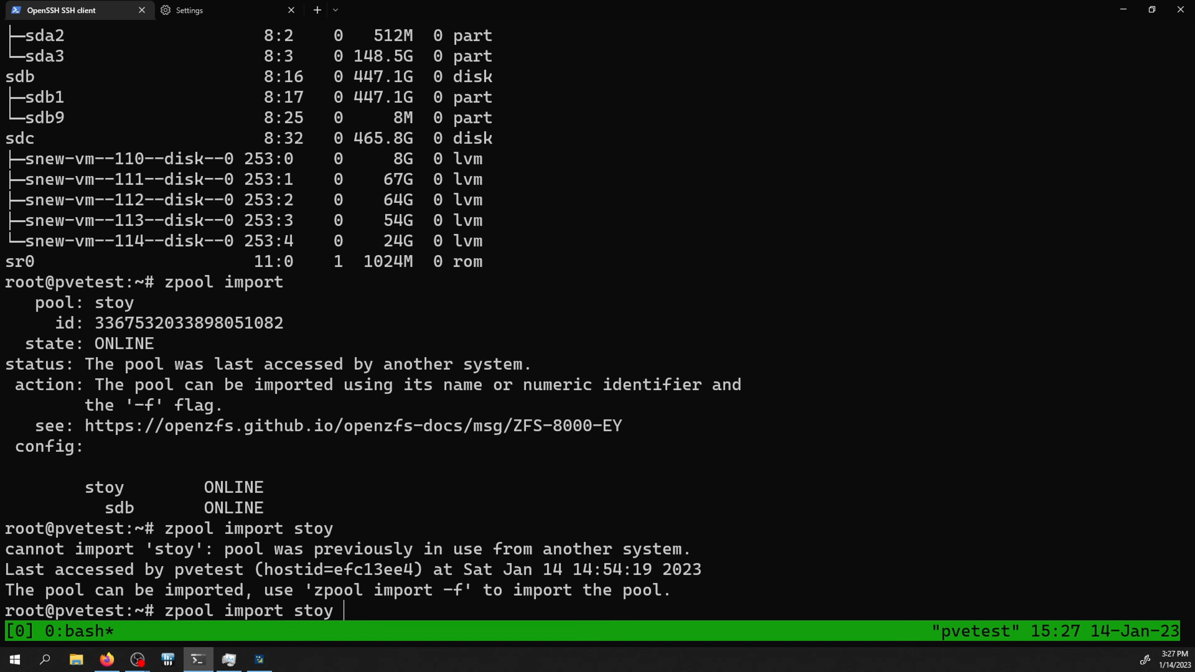
key("Return")
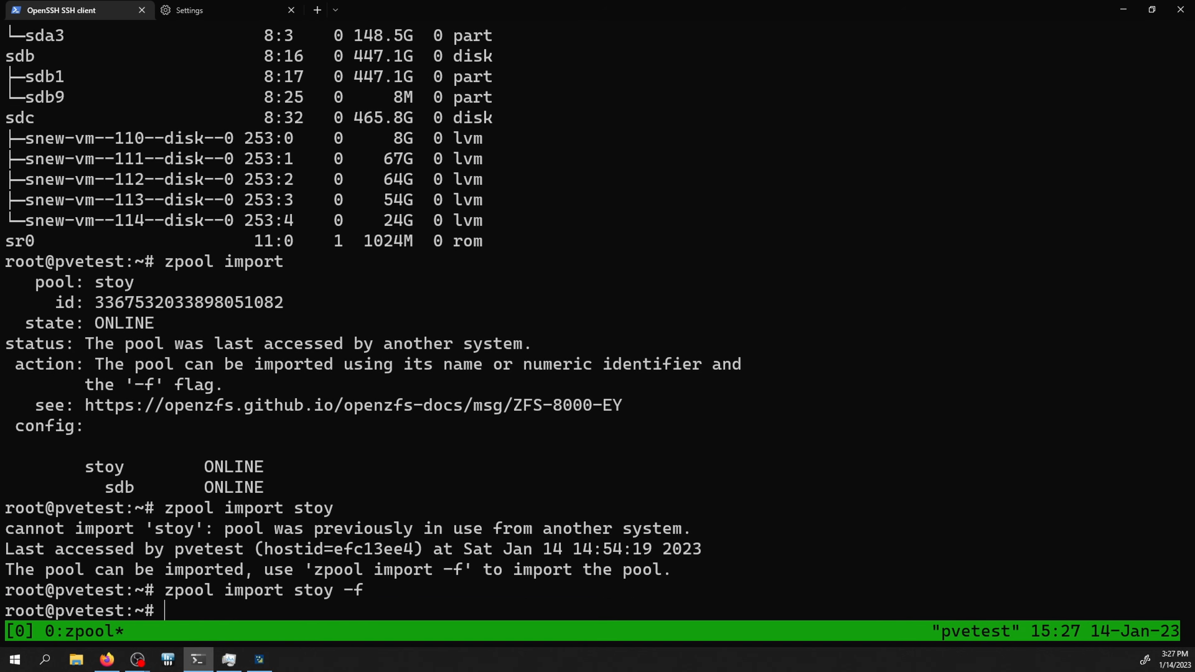
Step: Run zfs list and highlight stoy's pbs, vmFile and vms datasets with the container subvolumes
type("zfs list")
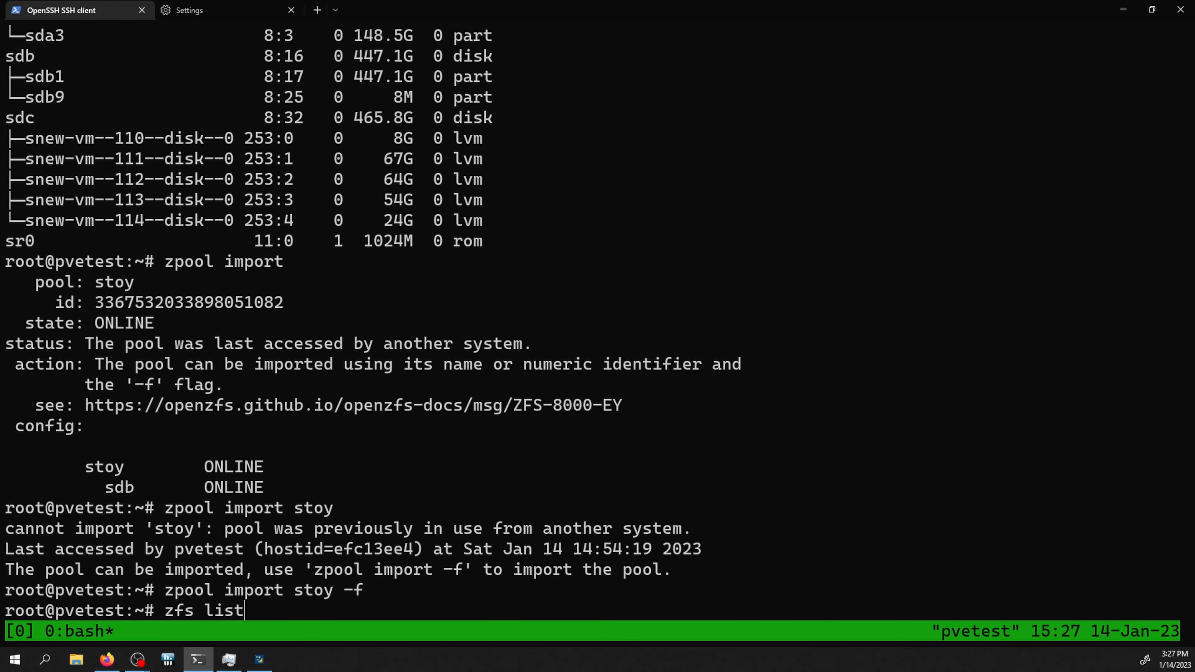
key("Return")
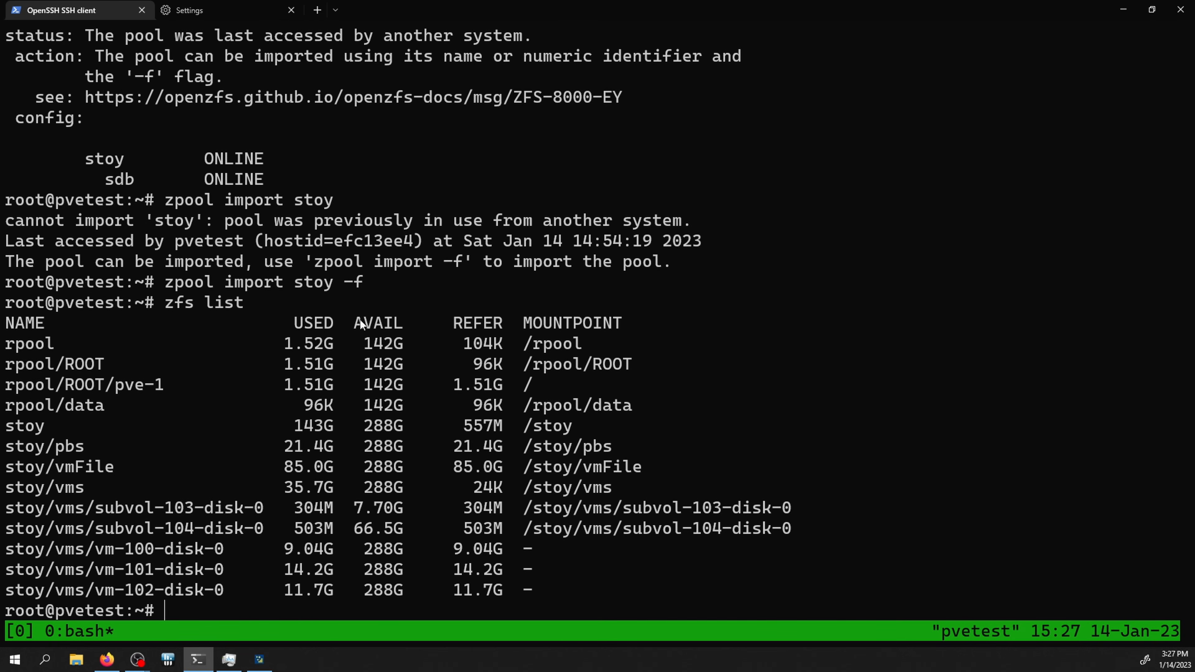
left_click_drag(22, 430, 557, 587)
left_click_drag(598, 449, 608, 449)
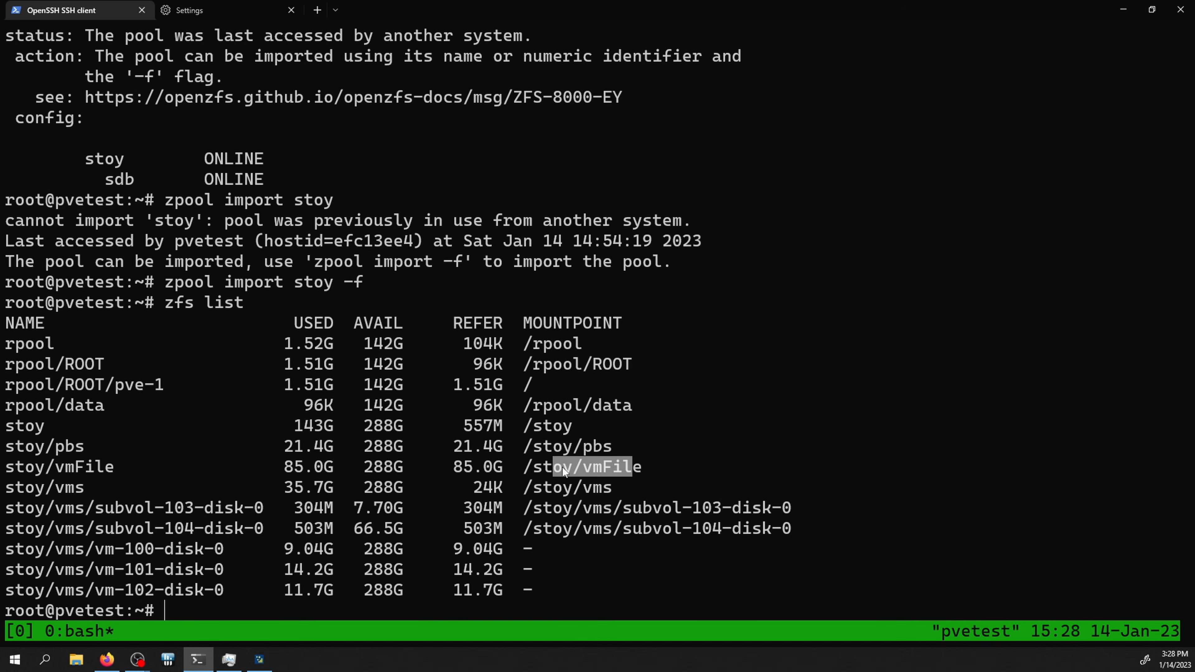
left_click_drag(563, 467, 563, 466)
left_click_drag(545, 490, 710, 534)
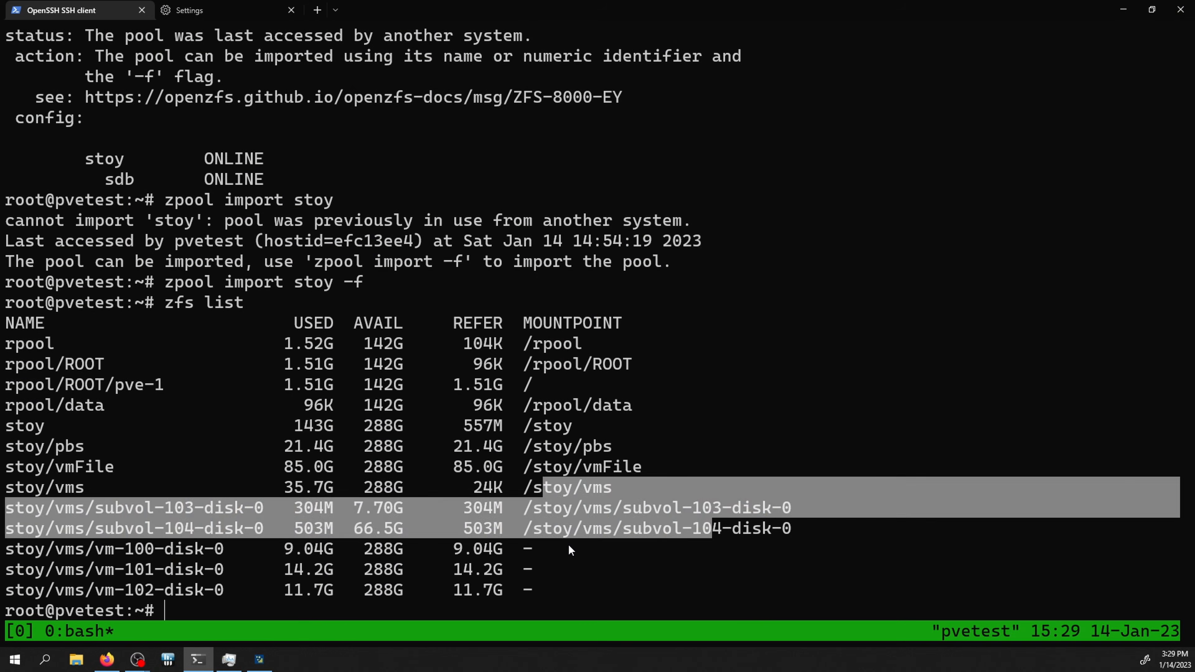
left_click(567, 543)
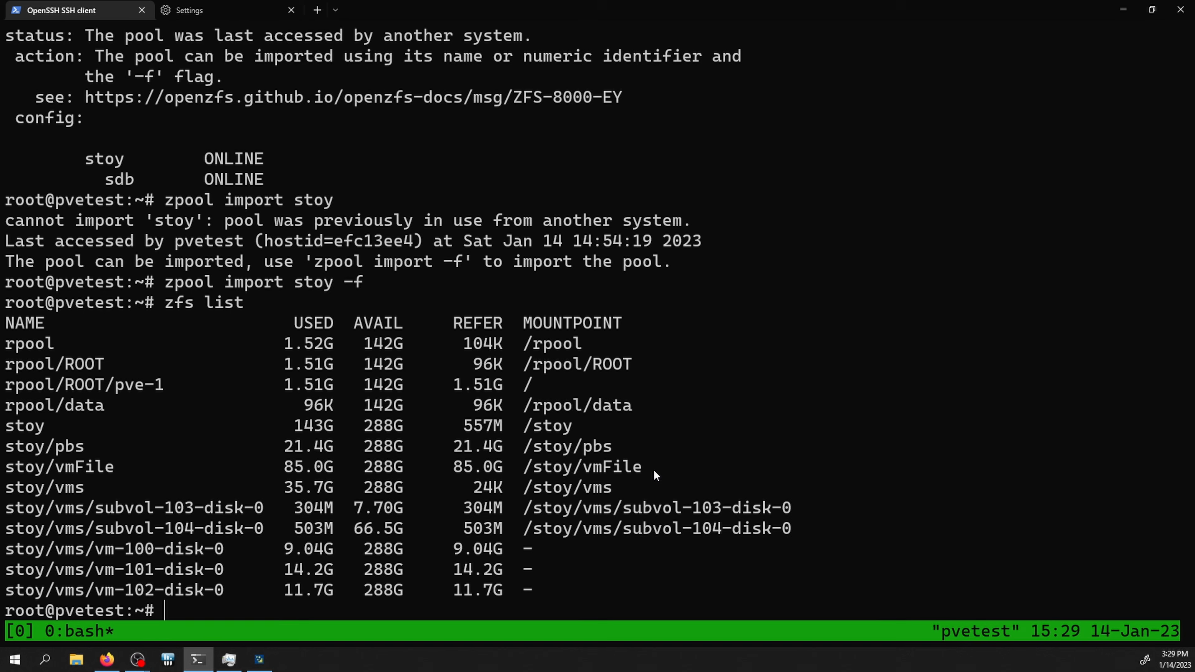
Step: List the dump, images, private, snippets and template folders in /stoy/vmFile, then return to the Proxmox web UI
type("cd /stoy/vmFile/")
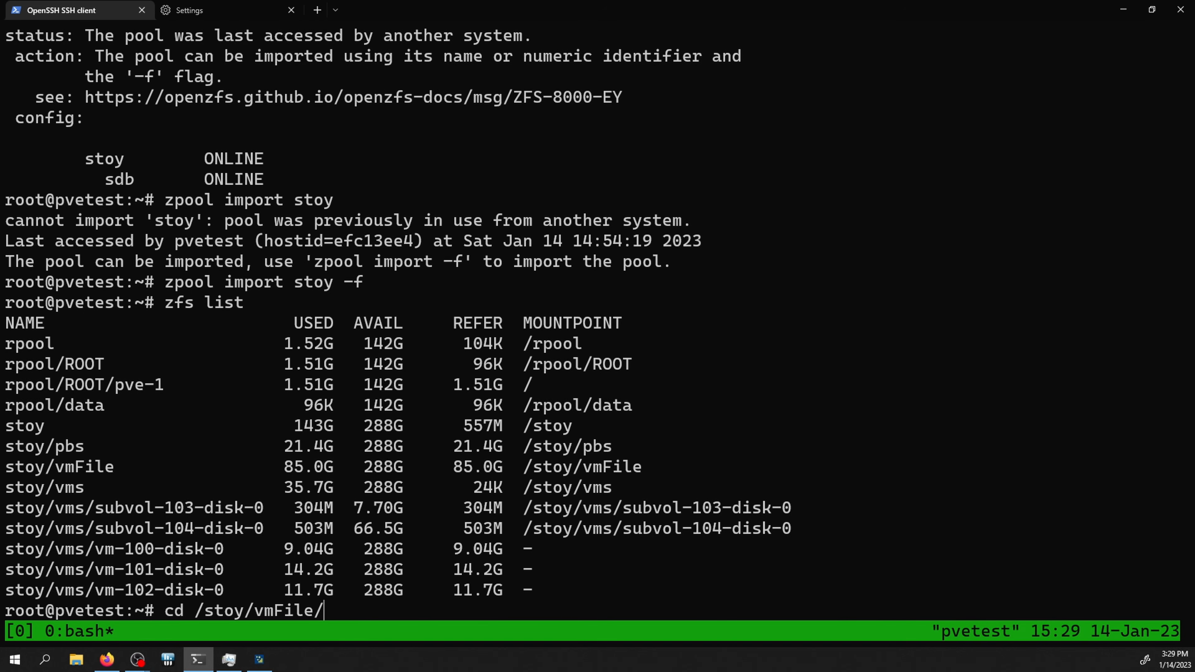
key("Return")
type("ls")
key("Return")
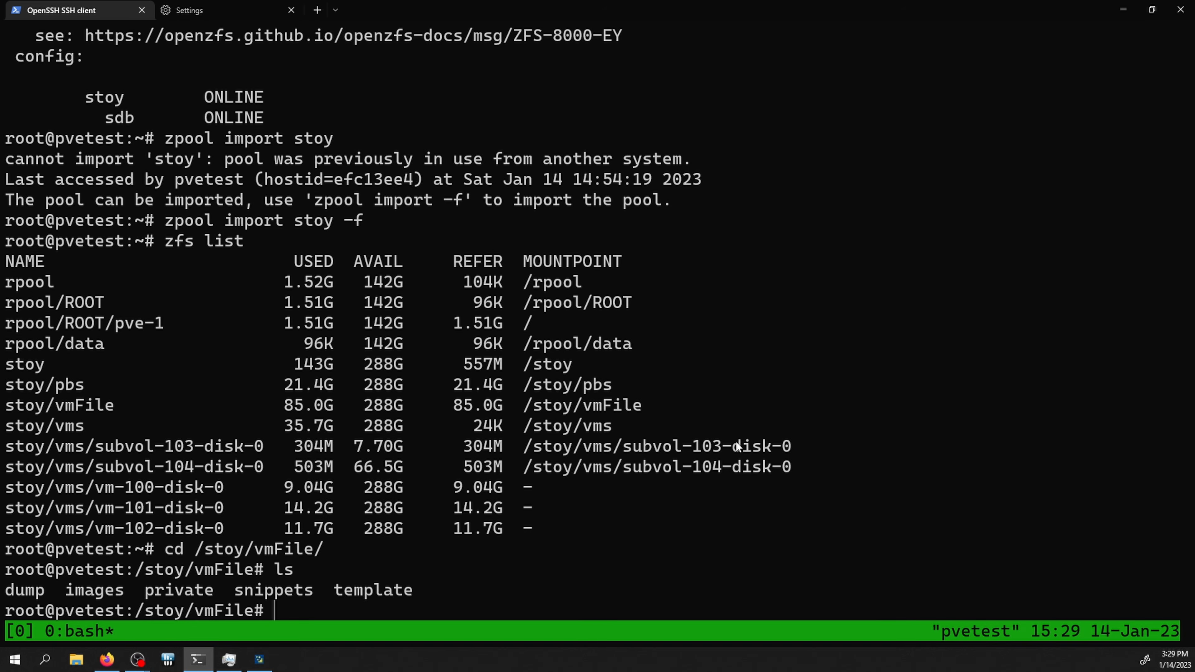
left_click_drag(16, 588, 278, 589)
left_click_drag(378, 590, 378, 589)
left_click(94, 602)
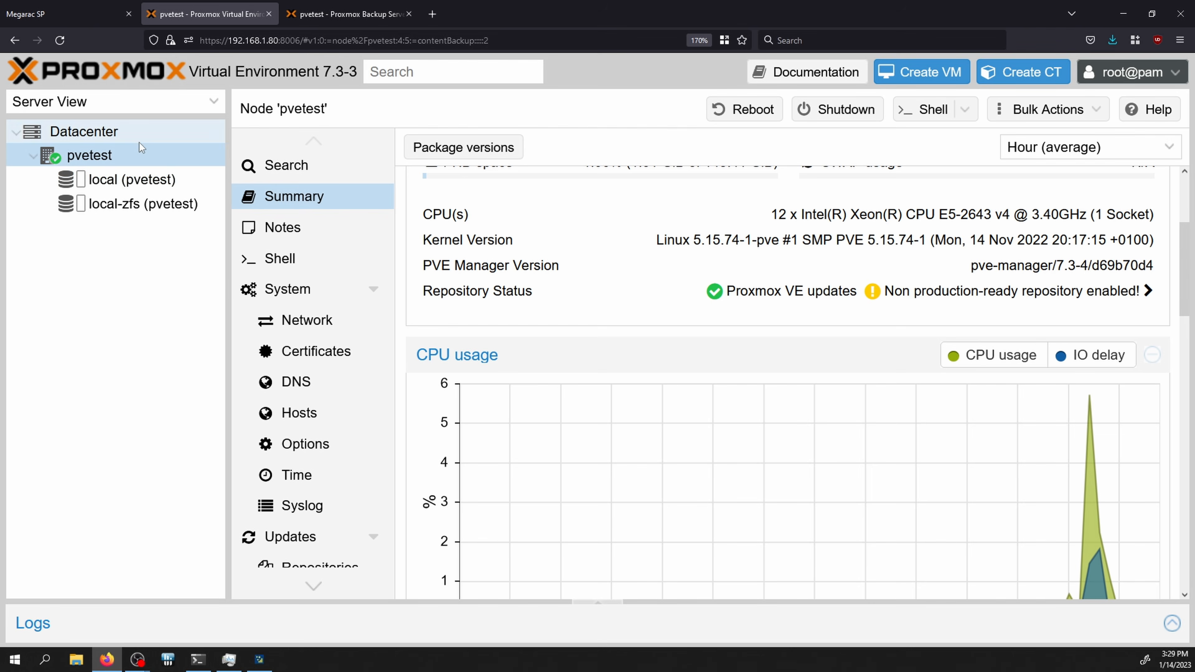
Step: Start a new Directory storage with ID newStoyFile and directory /stoy/vmFile
left_click(129, 132)
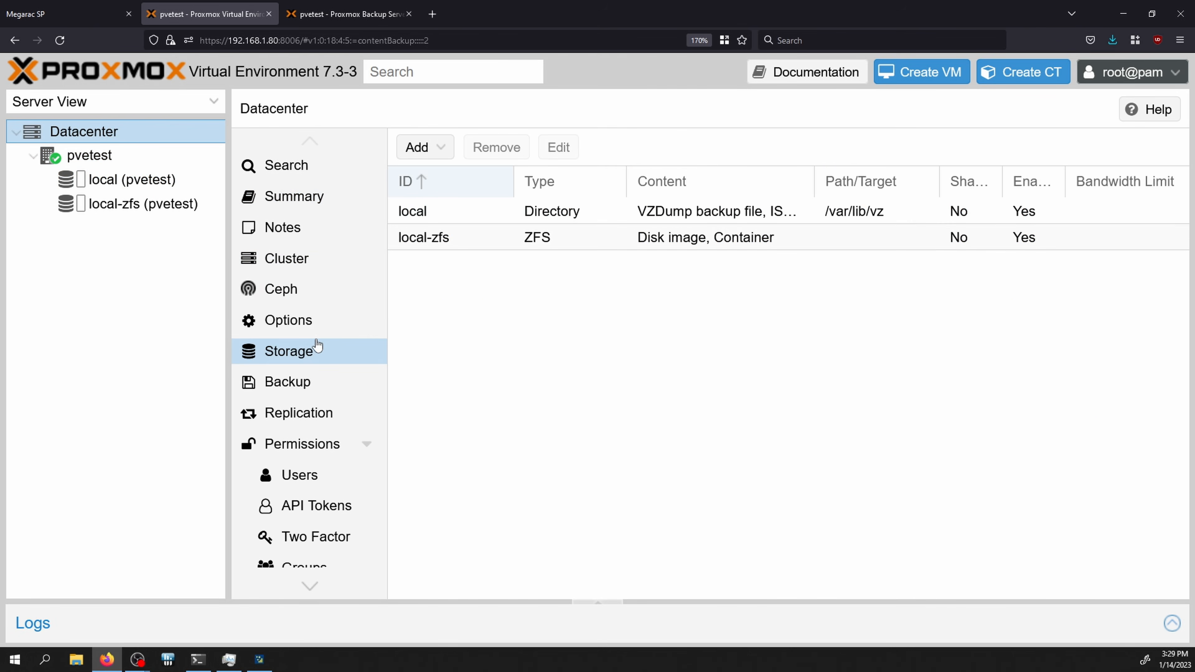
left_click(427, 160)
left_click(434, 173)
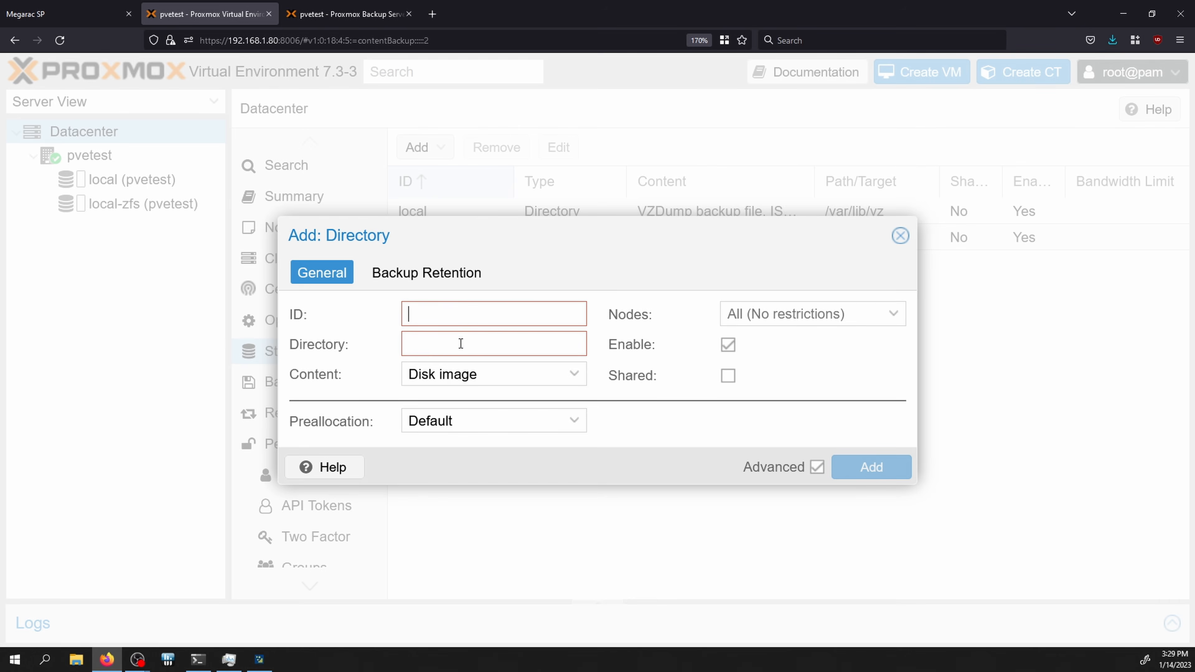
type("new")
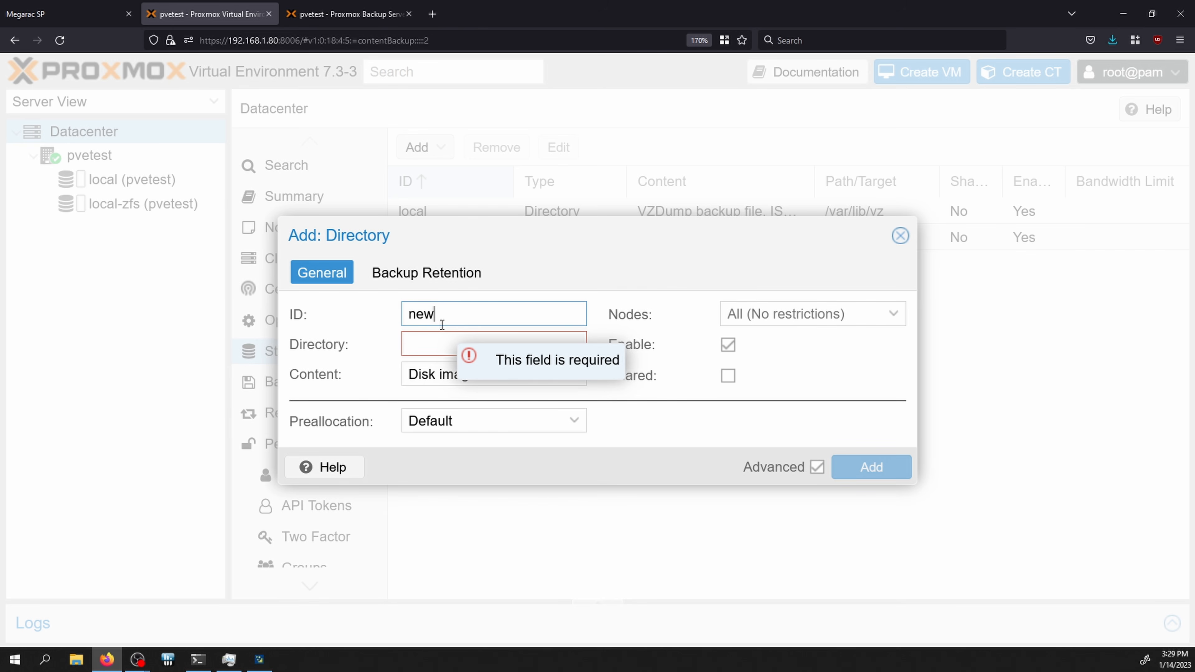
type("StoyFile")
key("Tab")
type("/stoy/vmFuiil")
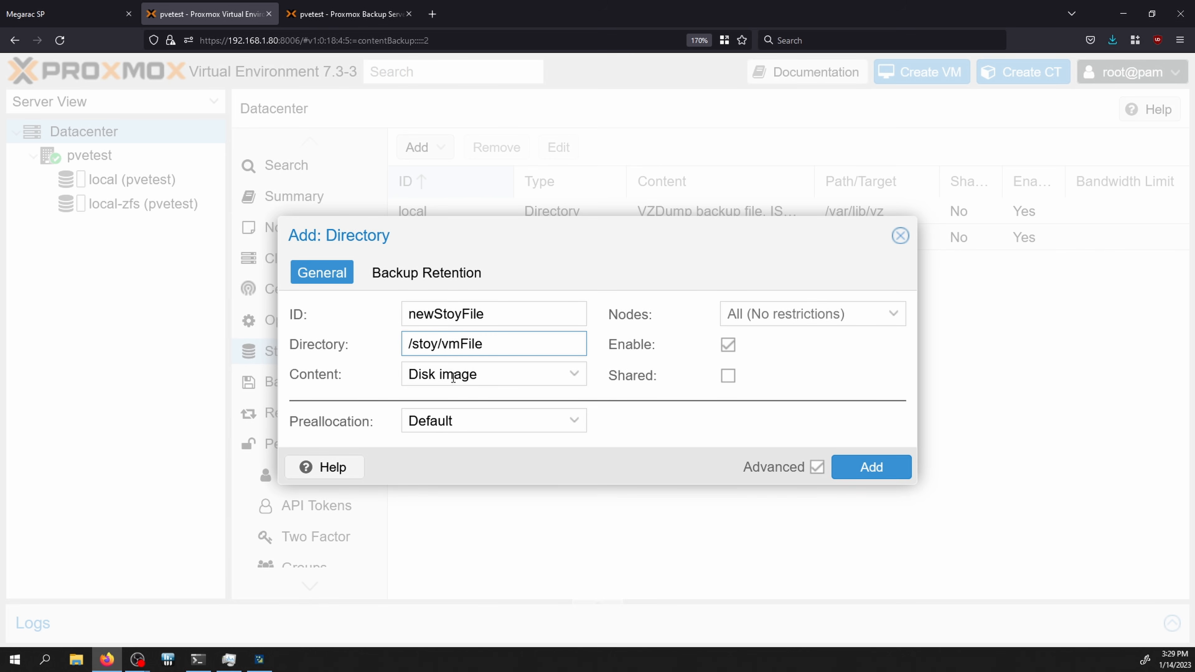
Step: Allow ISO images, container templates, VZDump backups, containers and snippets, create the storage, and open it
left_click(453, 379)
left_click(450, 423)
left_click(452, 448)
left_click(455, 472)
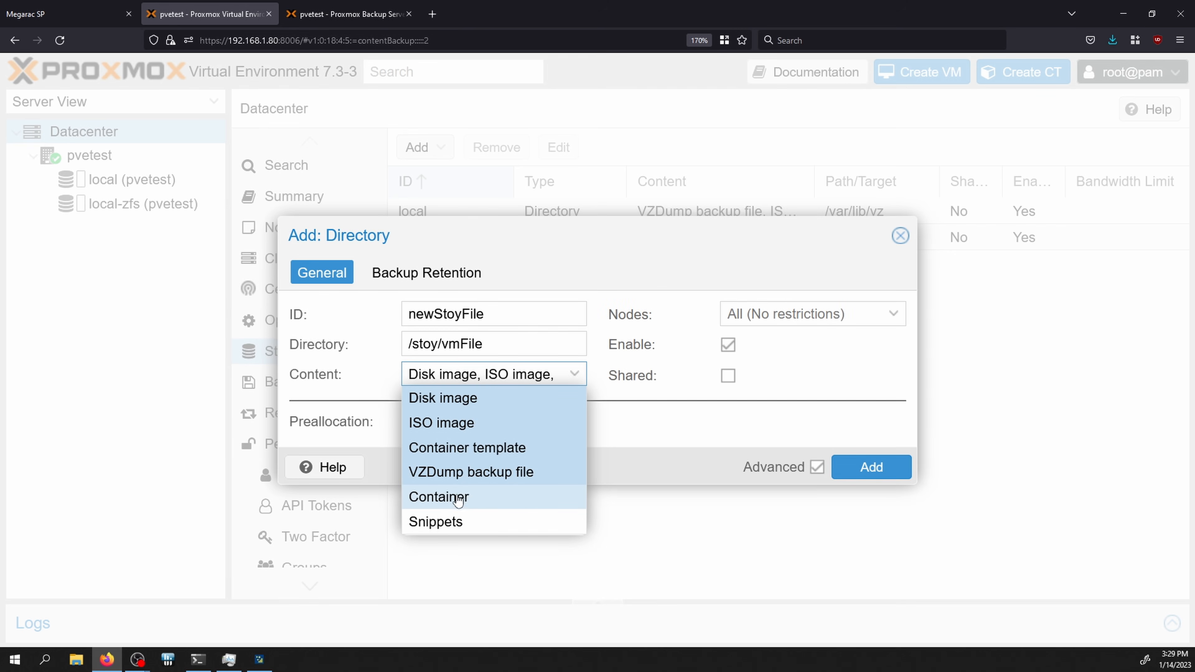
left_click(459, 498)
left_click(453, 521)
left_click(743, 436)
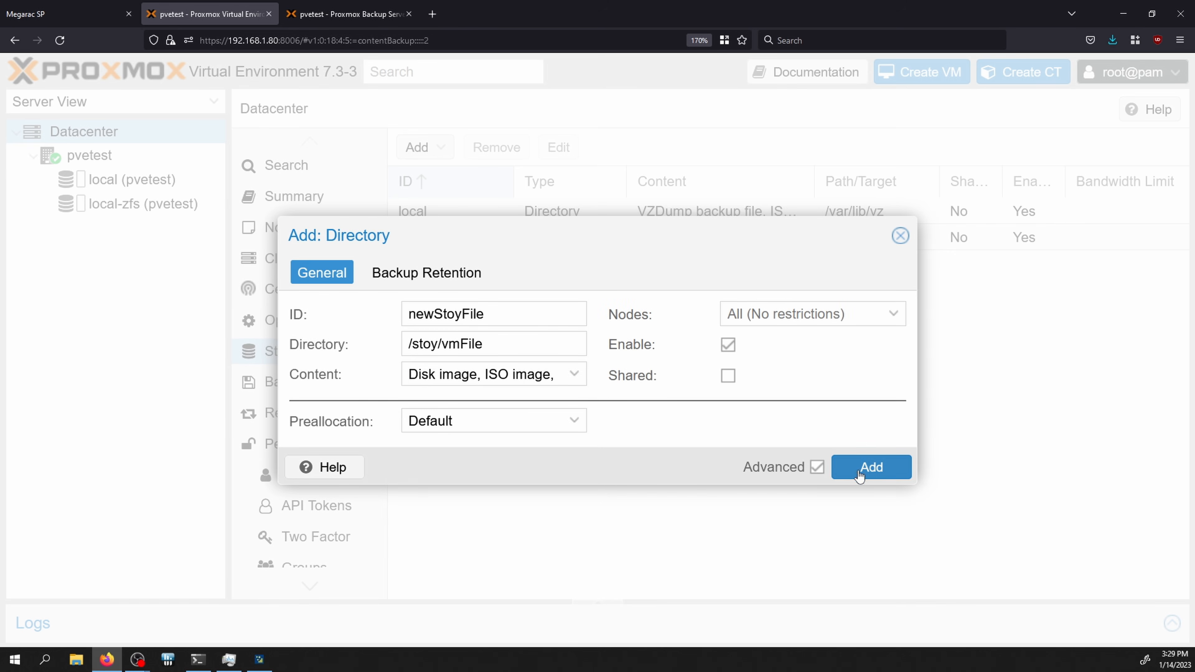
left_click(860, 477)
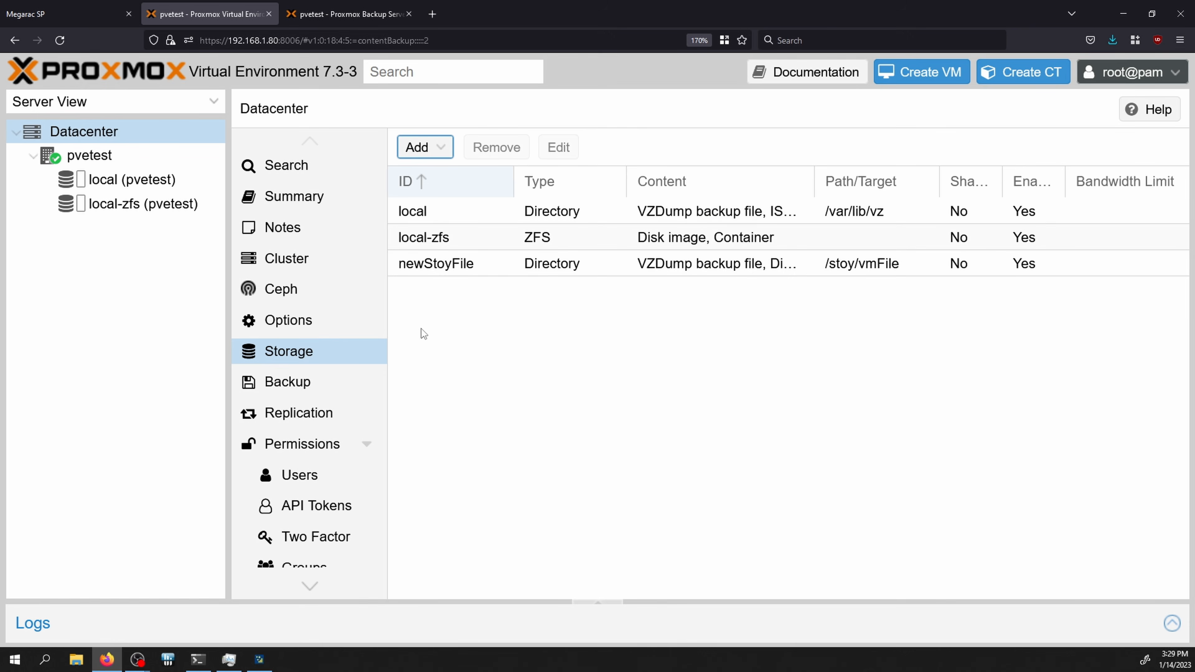
left_click(154, 231)
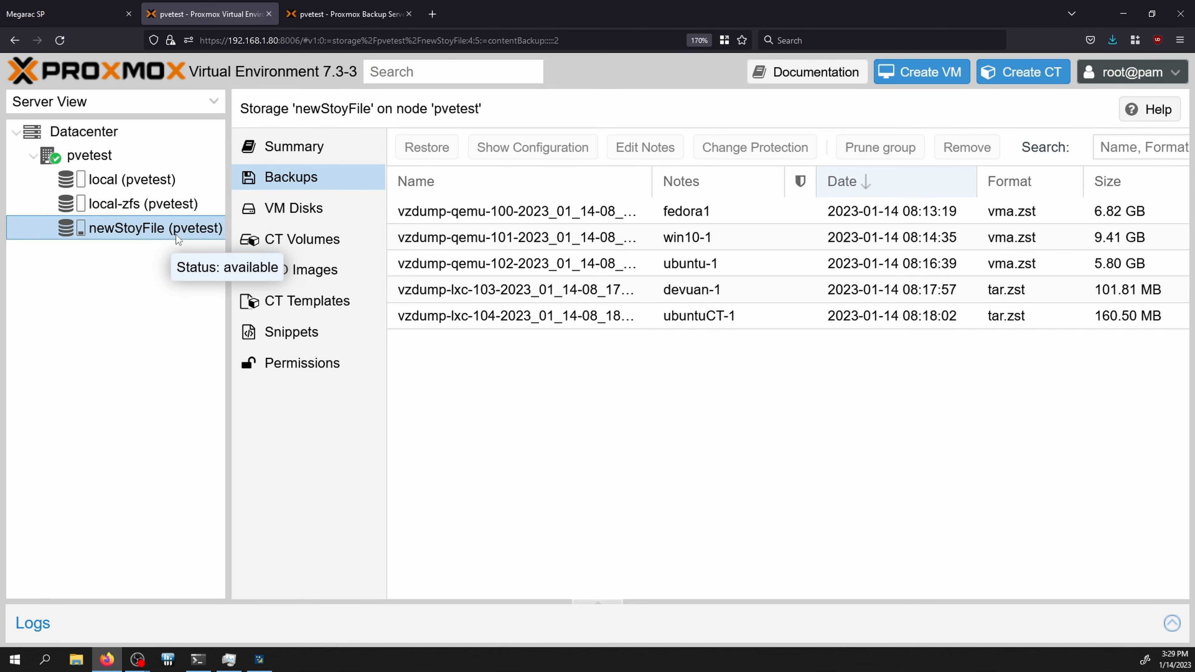
Step: Browse newStoyFile's Summary, VM Disks, CT Volumes, ISO Images and CT Templates views
left_click(304, 146)
left_click(308, 214)
left_click(293, 178)
left_click(293, 214)
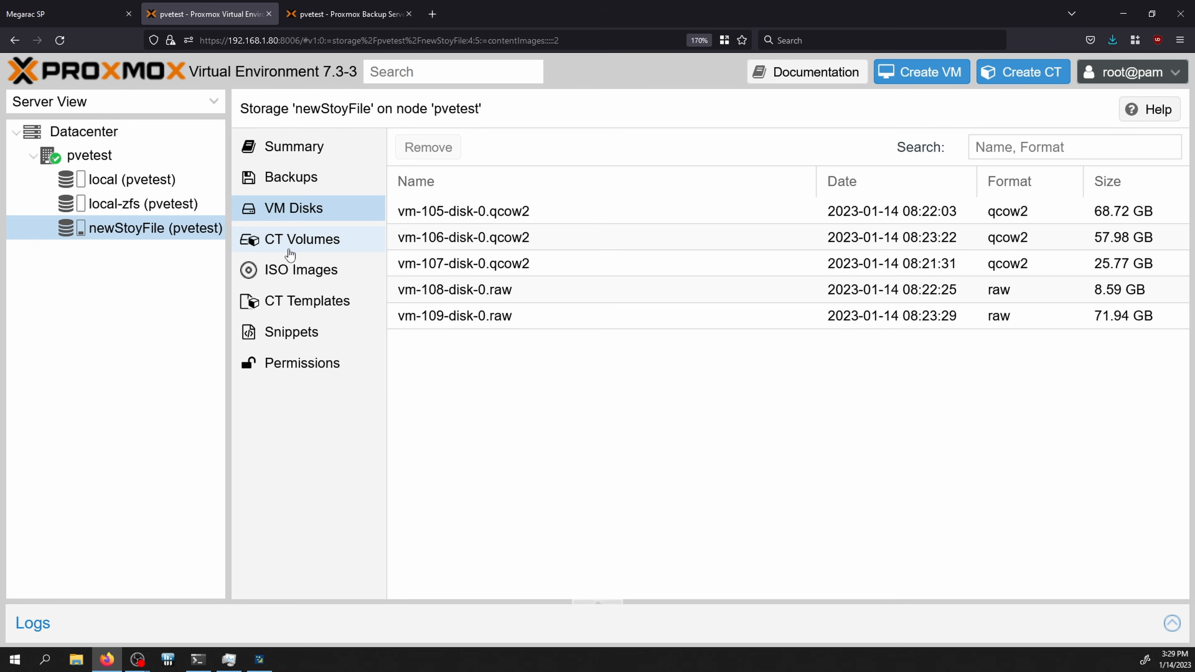
left_click(297, 248)
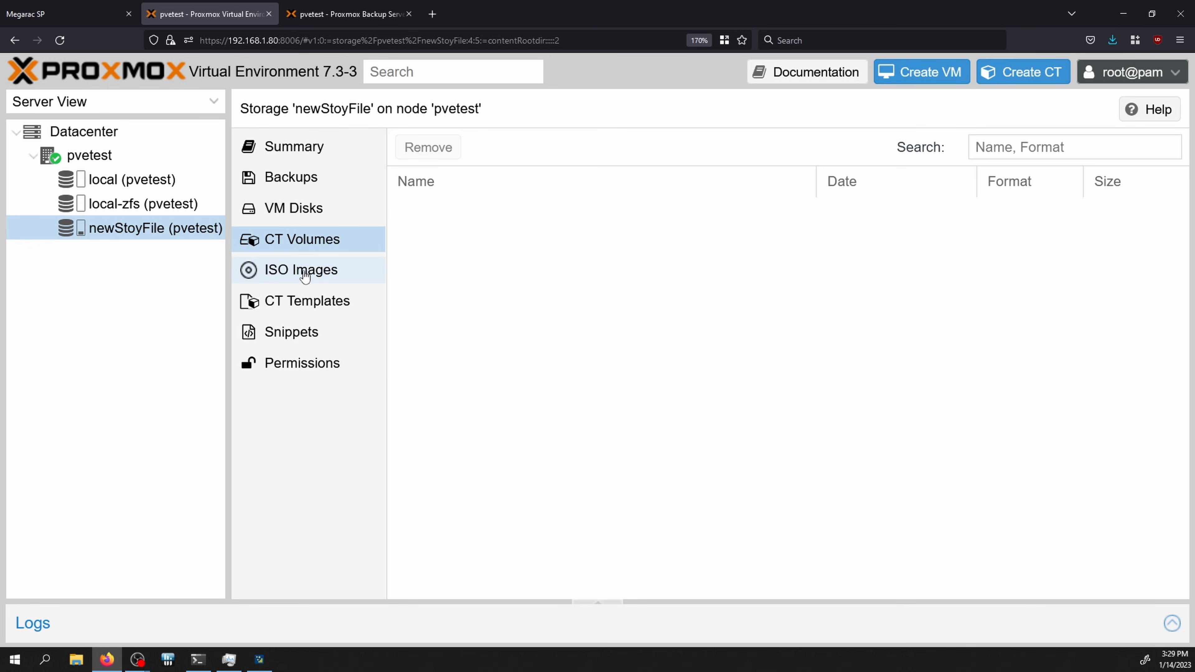
left_click(304, 274)
left_click(308, 303)
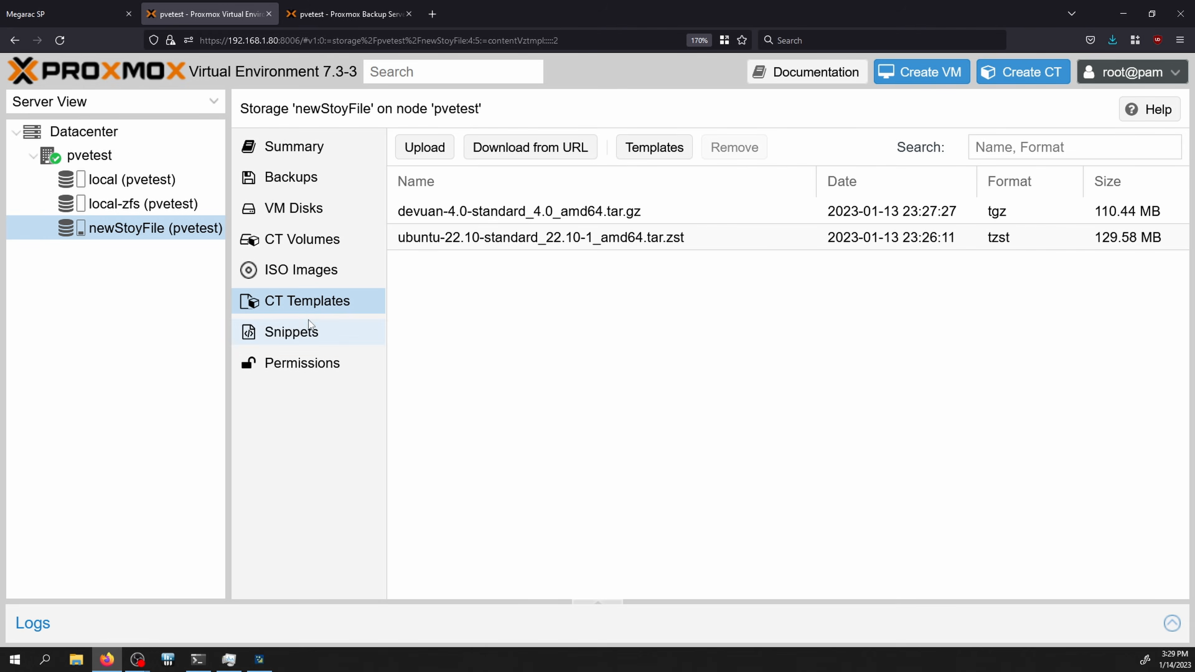
left_click(302, 214)
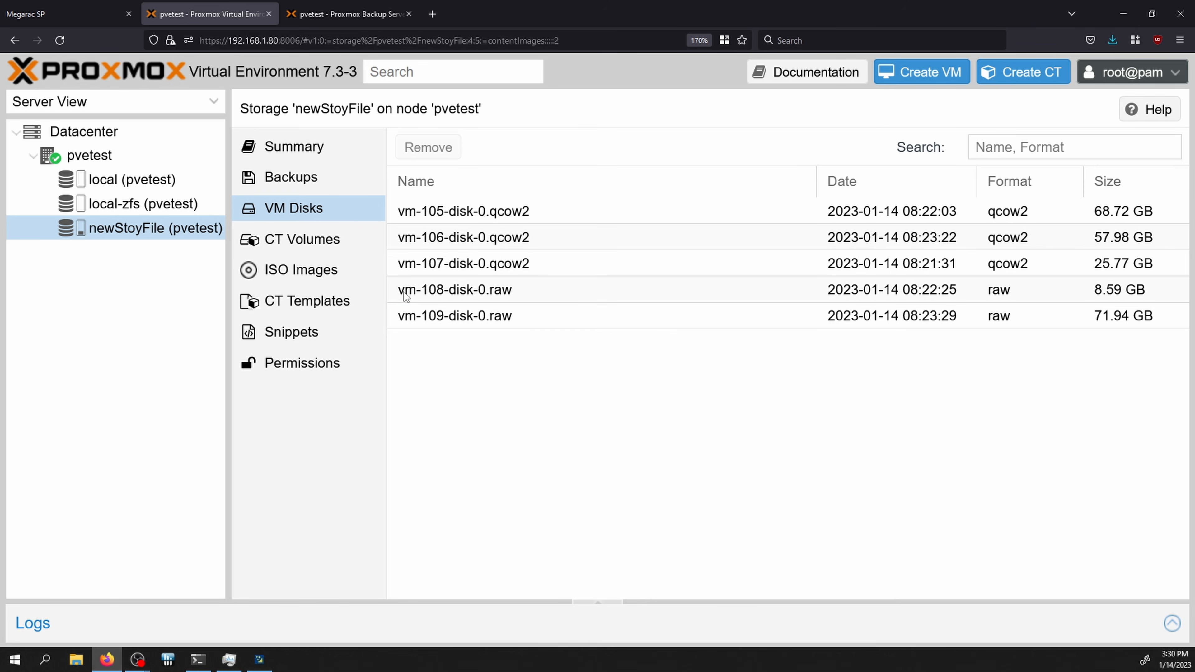
Step: Select the vm-107, vm-108 and vm-109 disk images, then list the vzdump backups
left_click(476, 292)
left_click(491, 316)
left_click(493, 294)
left_click(490, 314)
left_click(502, 288)
left_click(516, 268)
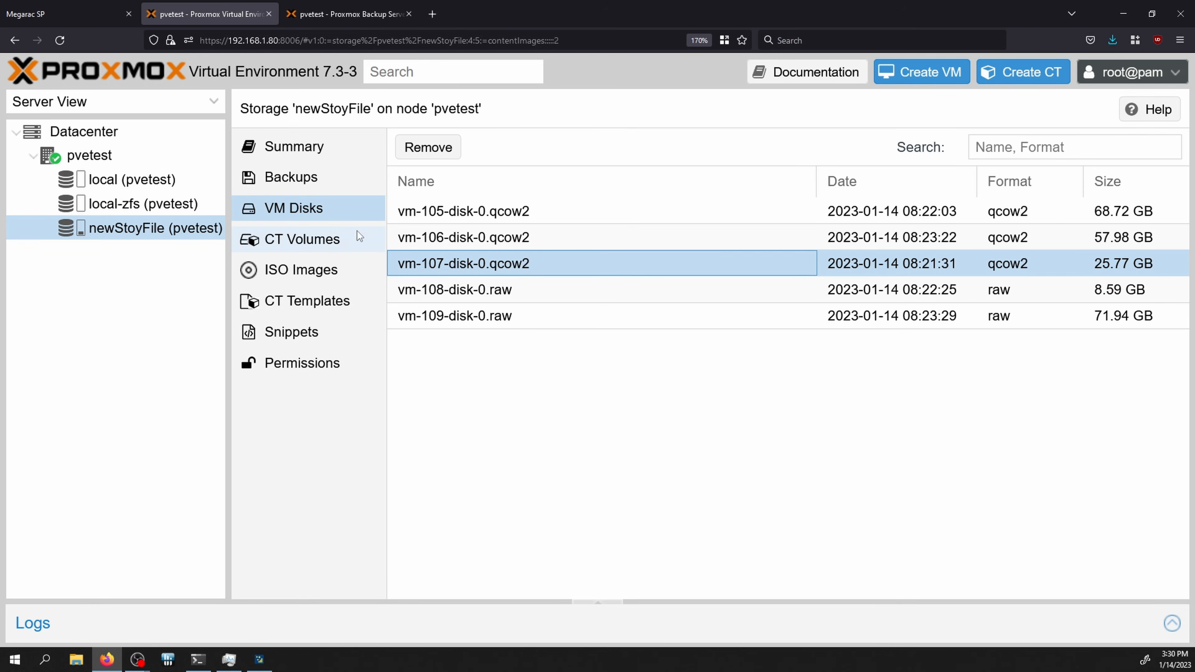
left_click(331, 187)
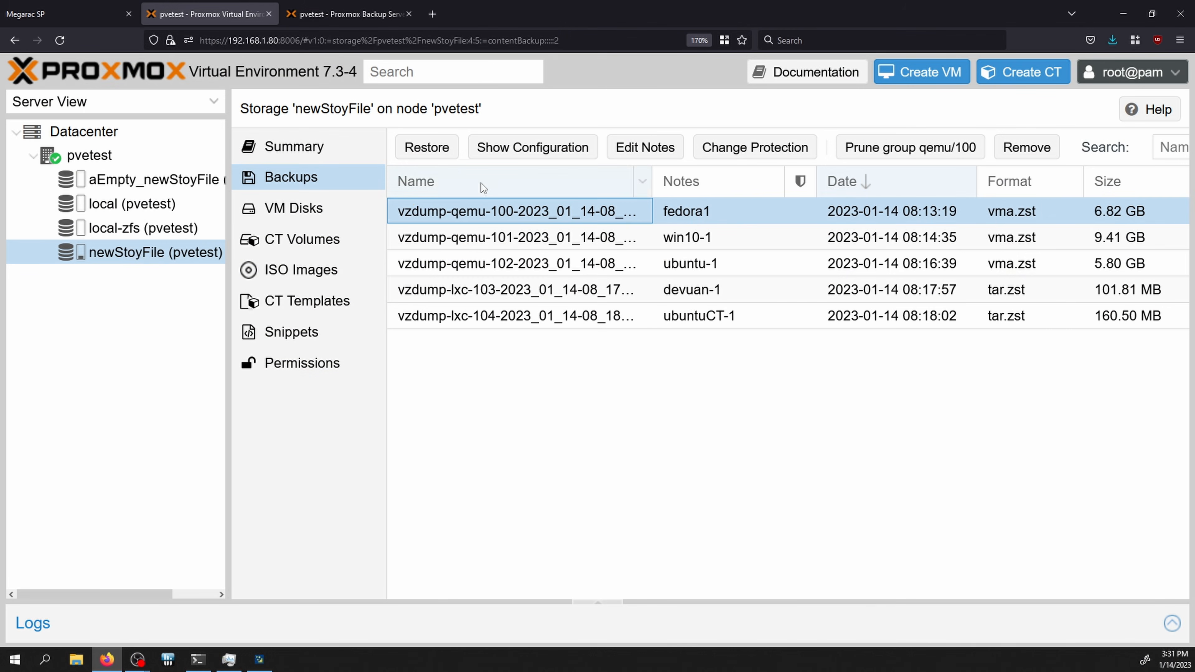
Step: Restore the fedora1 backup as VM 100 onto aEmpty_newStoyFile storage and open VM 100
left_click(429, 148)
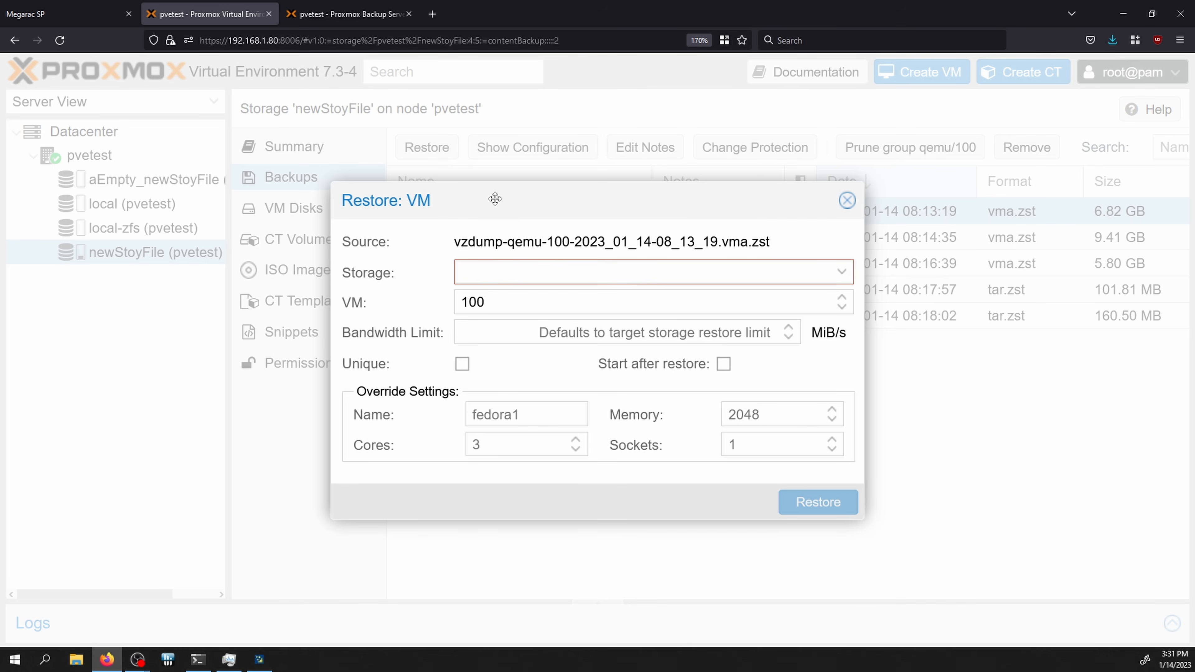
left_click_drag(494, 196, 530, 325)
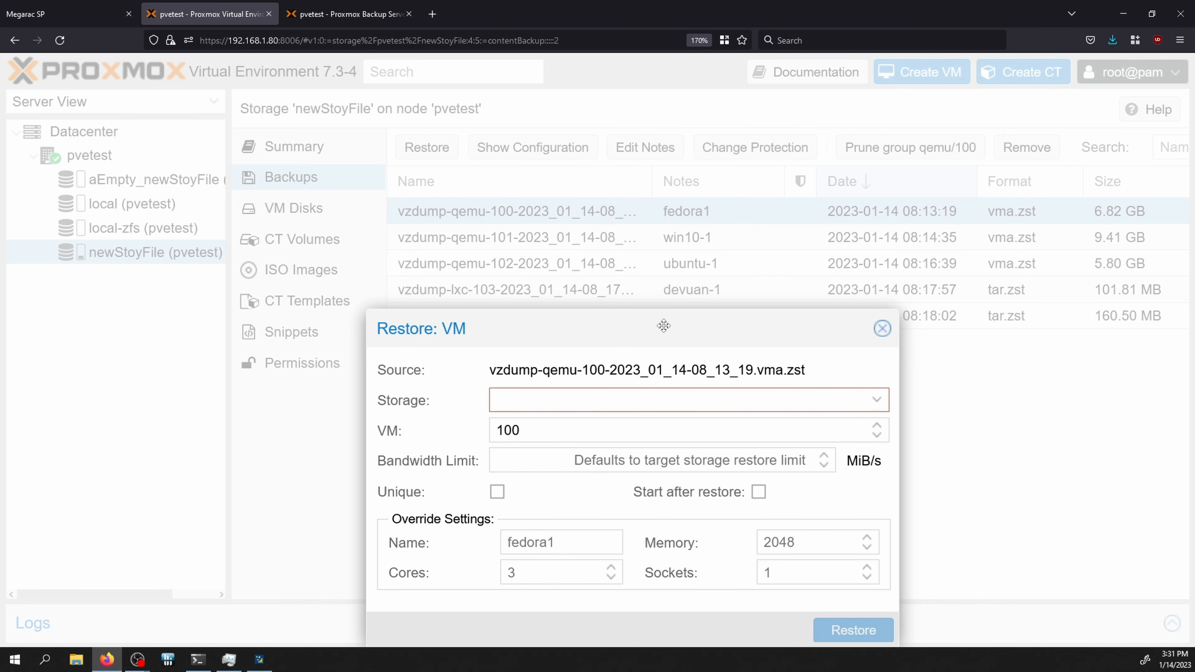
left_click_drag(657, 319, 634, 200)
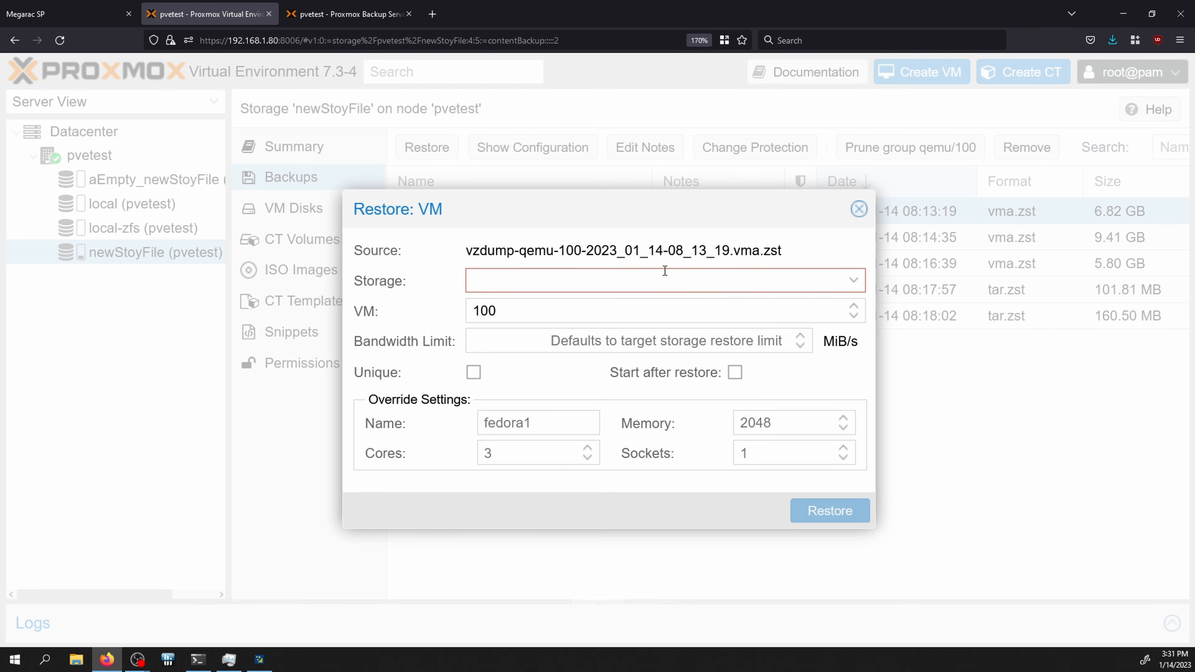
left_click(656, 281)
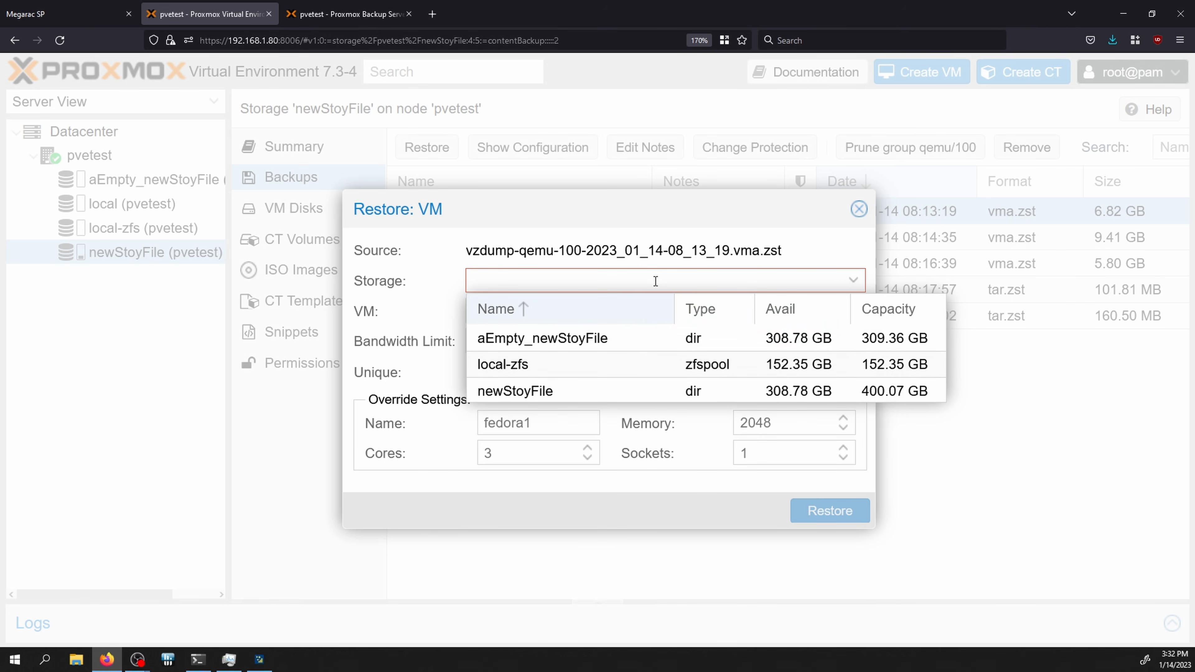
left_click(755, 341)
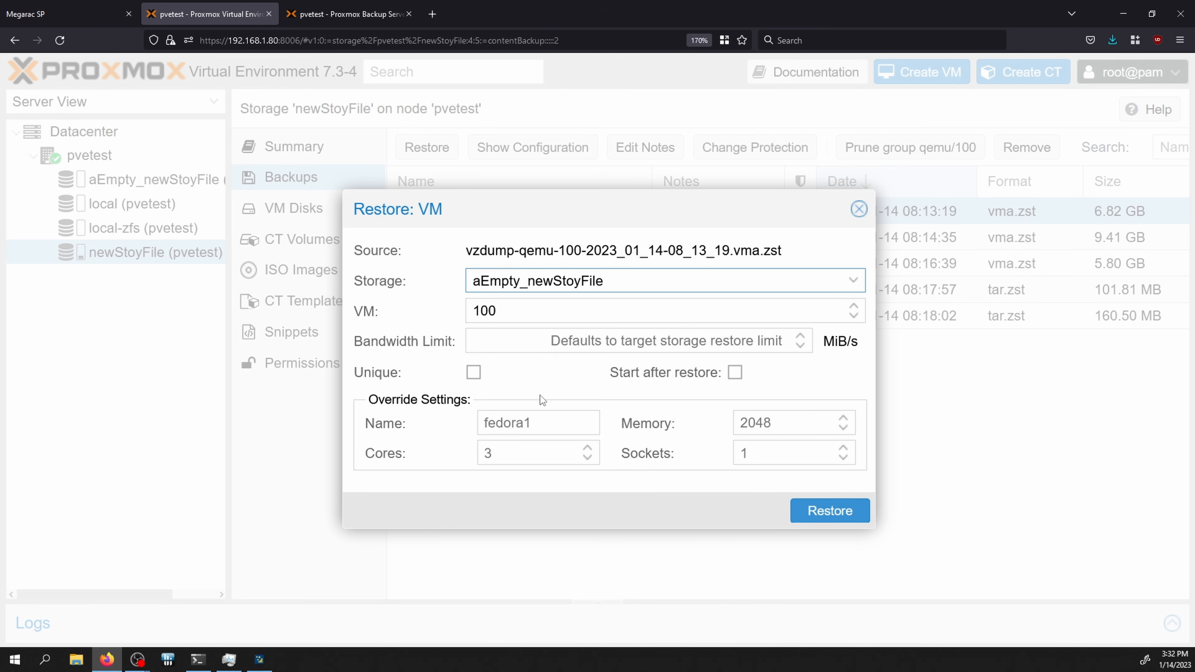
left_click(827, 513)
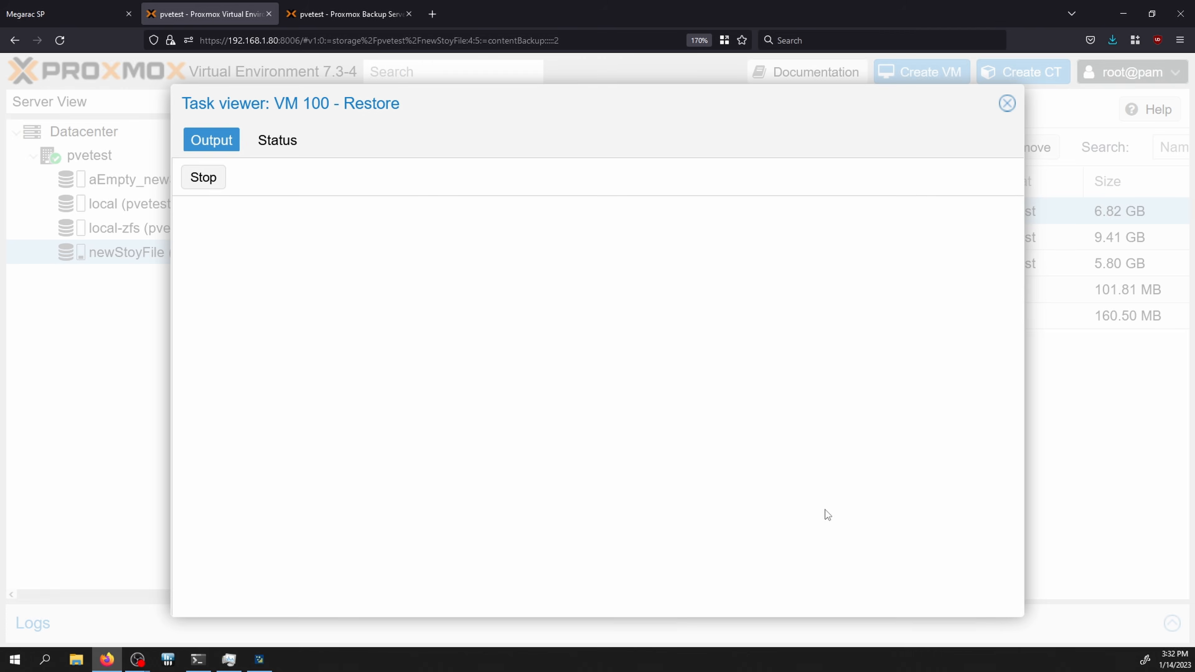
key("Escape")
left_click(132, 179)
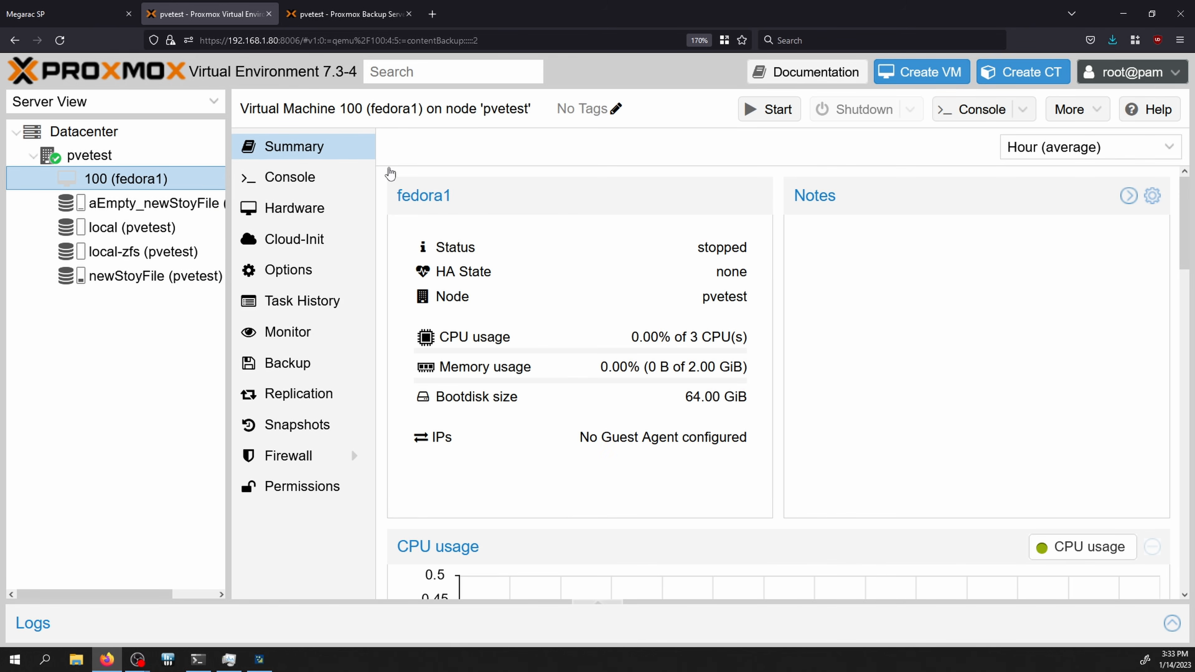
Step: Set VM 100's CD/DVD drive to 'Do not use any media' and start the VM
left_click(774, 115)
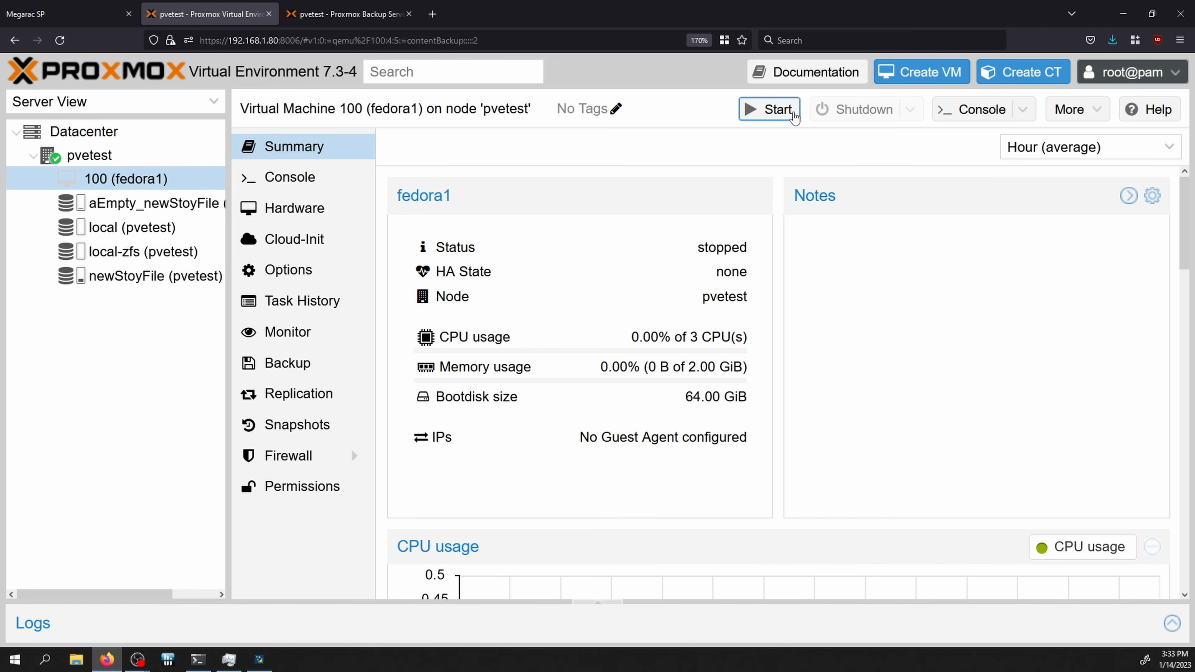
left_click(262, 221)
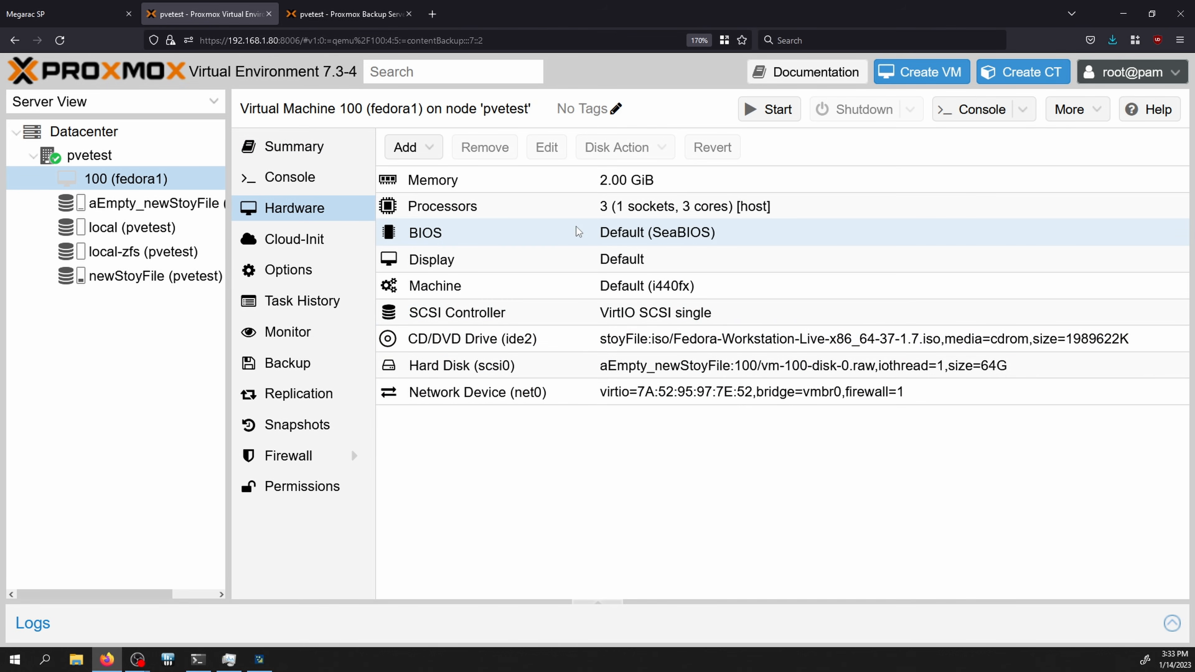
left_click(612, 339)
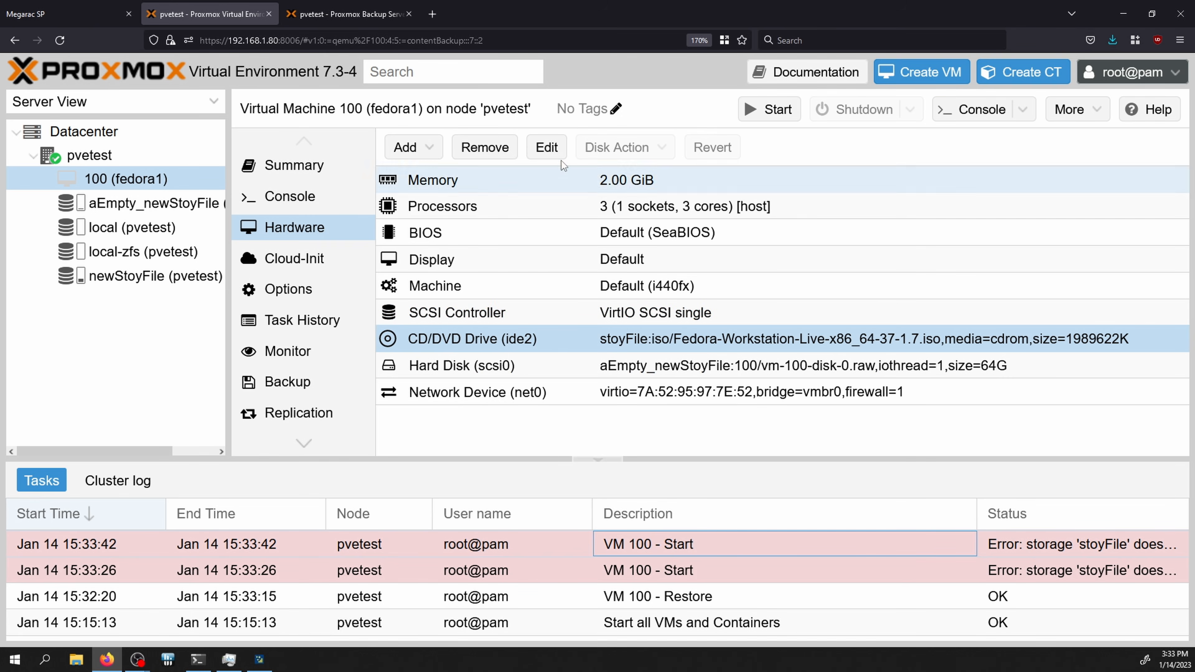
left_click(555, 149)
left_click(536, 414)
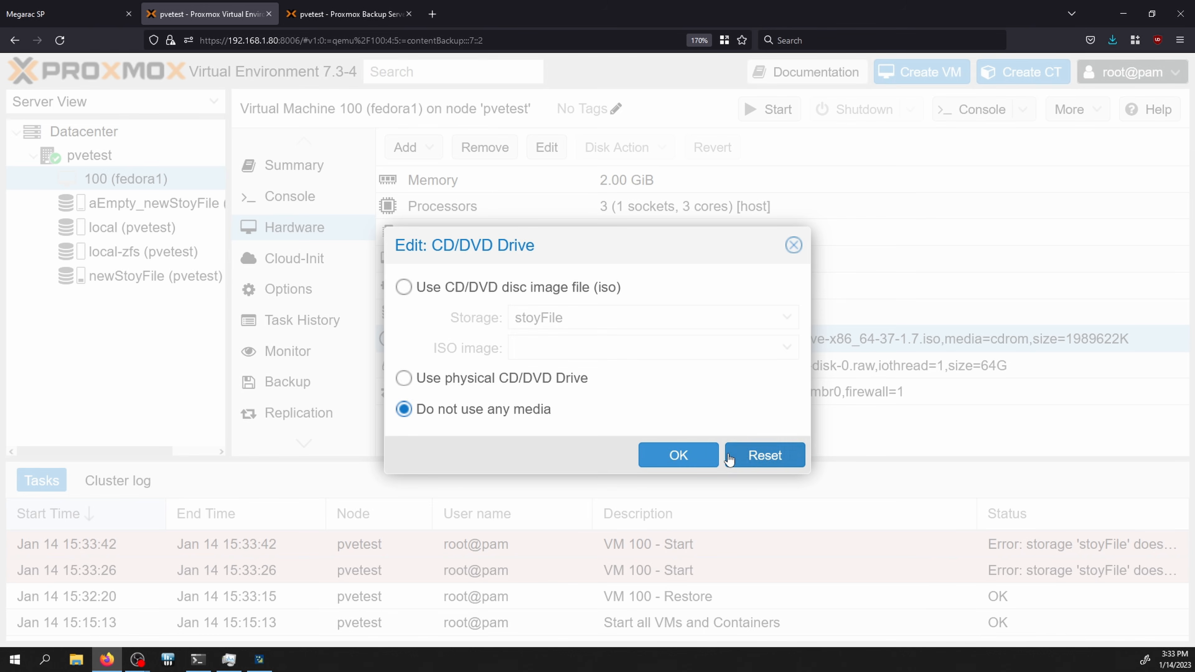
left_click(696, 455)
left_click(769, 115)
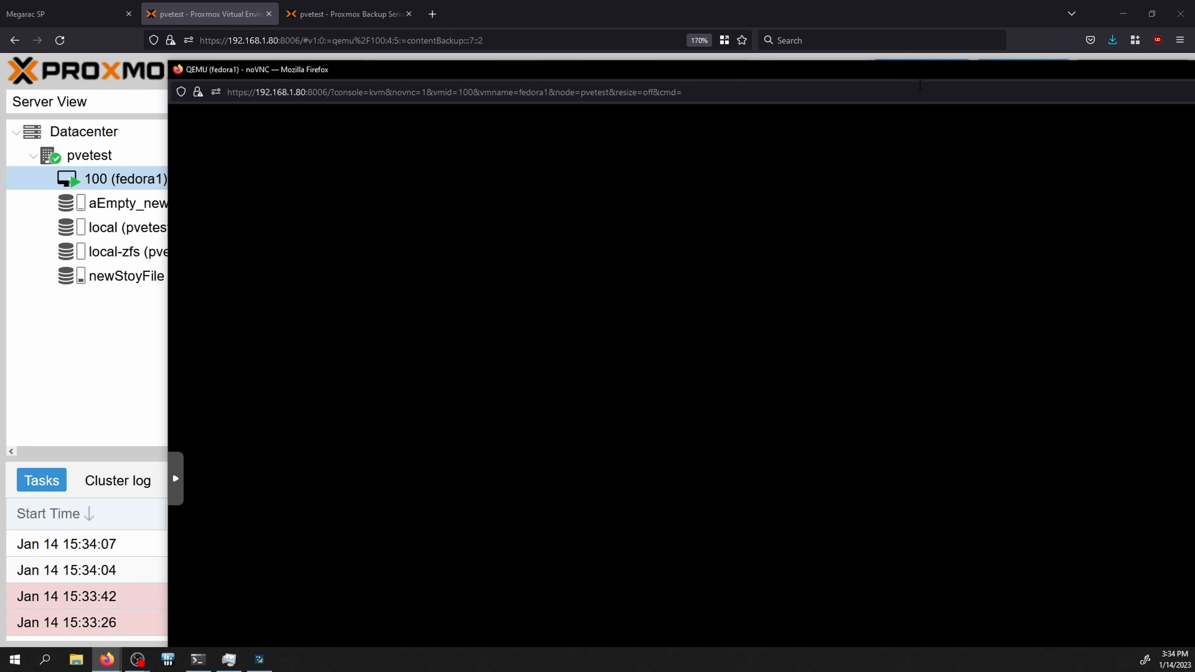
Step: Open restore settings for the vzdump-lxc-103 backup as CT 101 on aEmpty_newStoyFile
left_click_drag(943, 79, 801, 50)
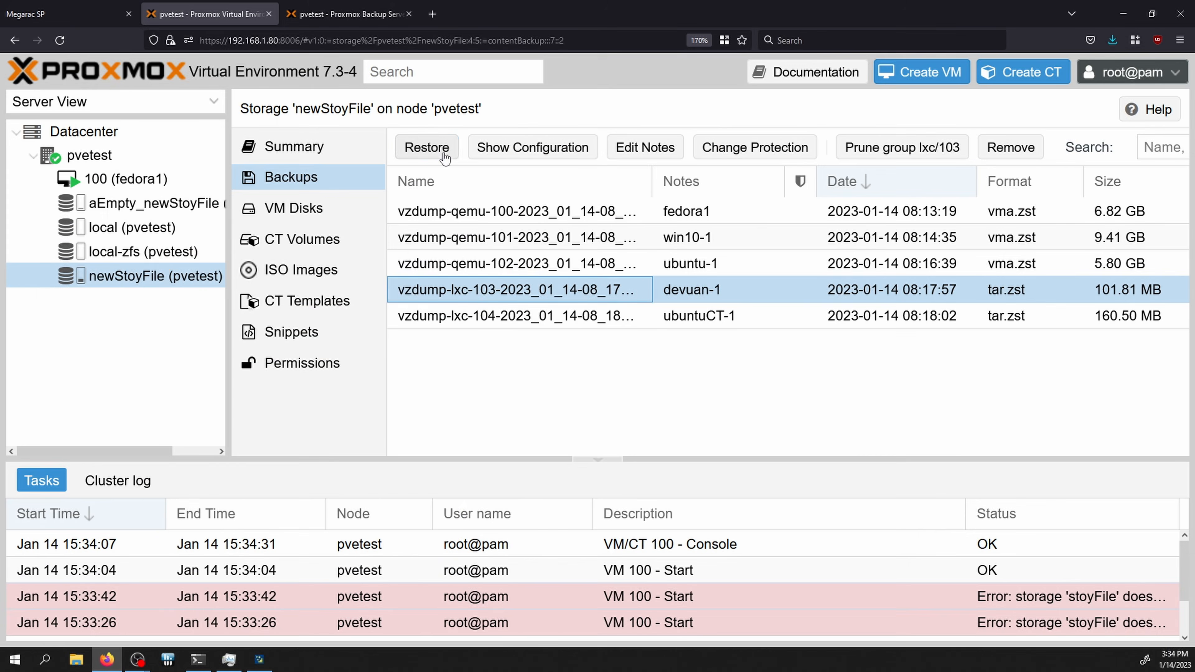
left_click(443, 154)
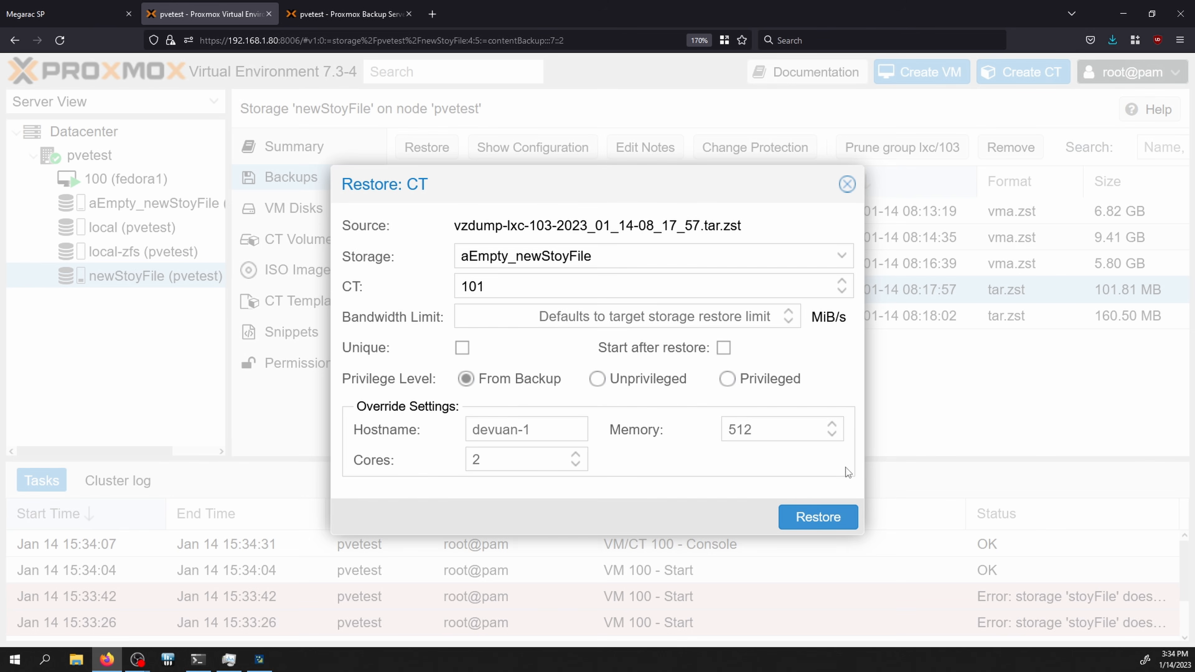
Step: Restore the devuan-1 backup as CT 101, then start the container and open its console
left_click(828, 508)
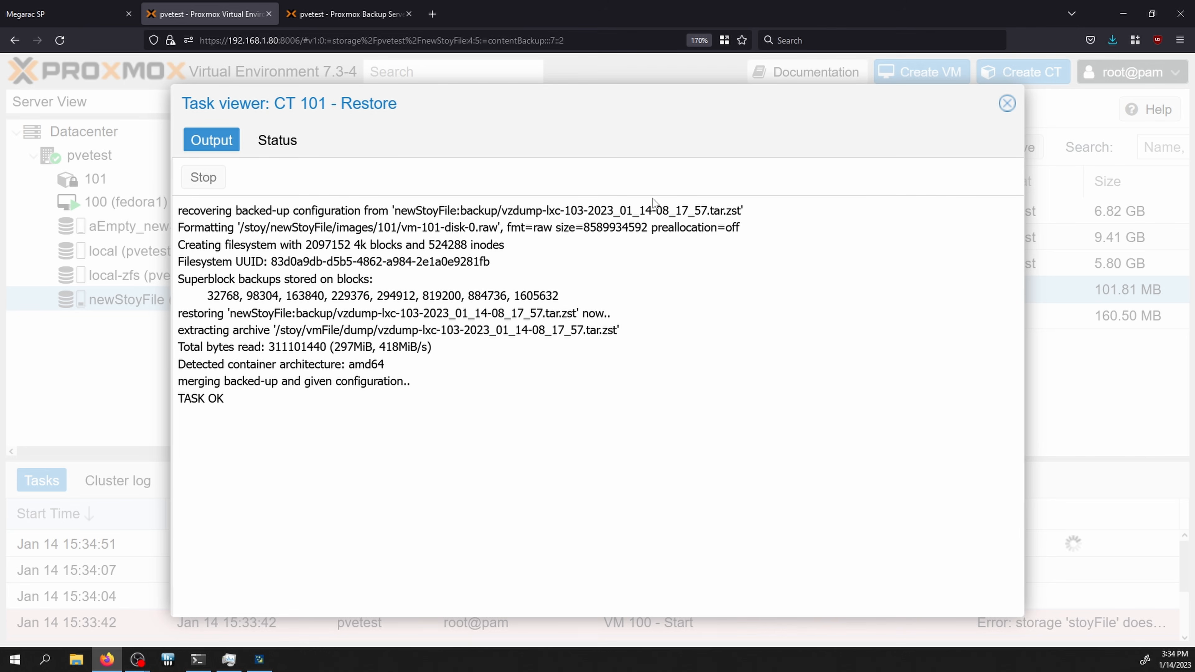
left_click(1007, 103)
left_click(179, 179)
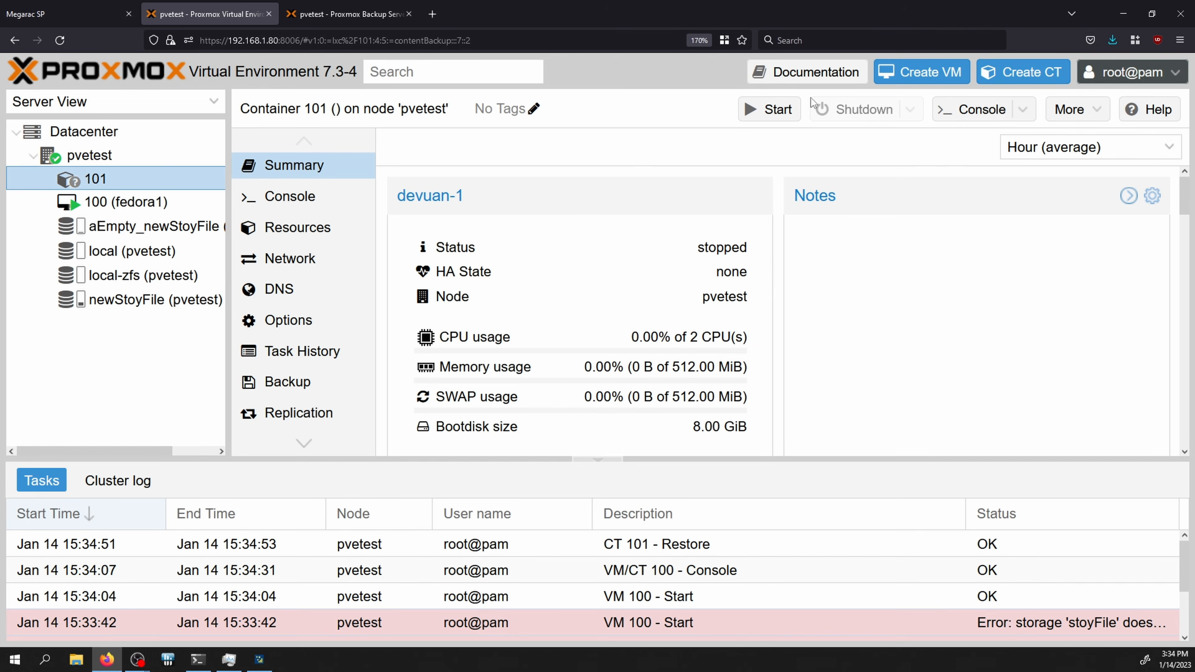
left_click(790, 109)
left_click(972, 112)
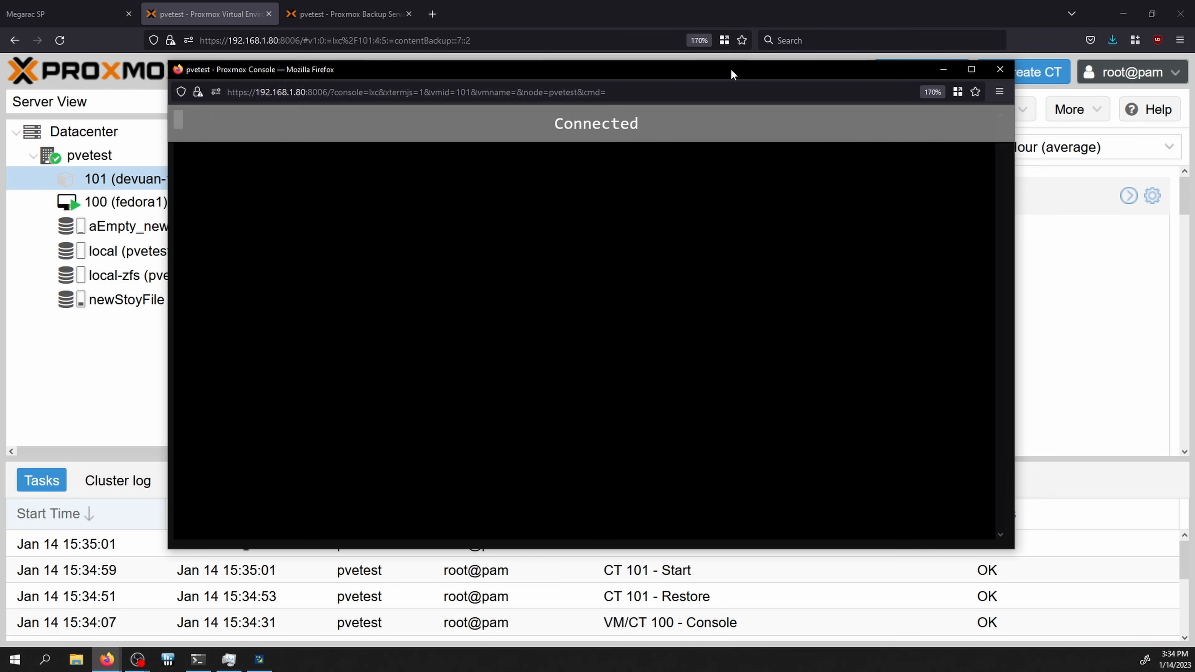
left_click_drag(730, 68, 825, 131)
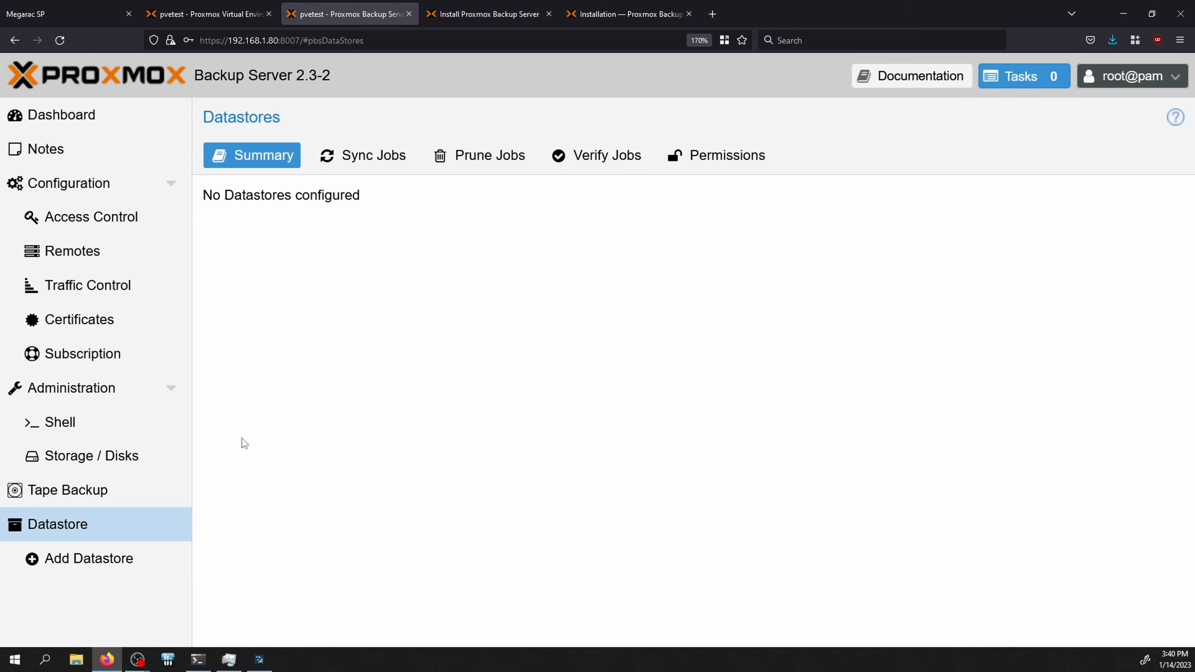
left_click(123, 569)
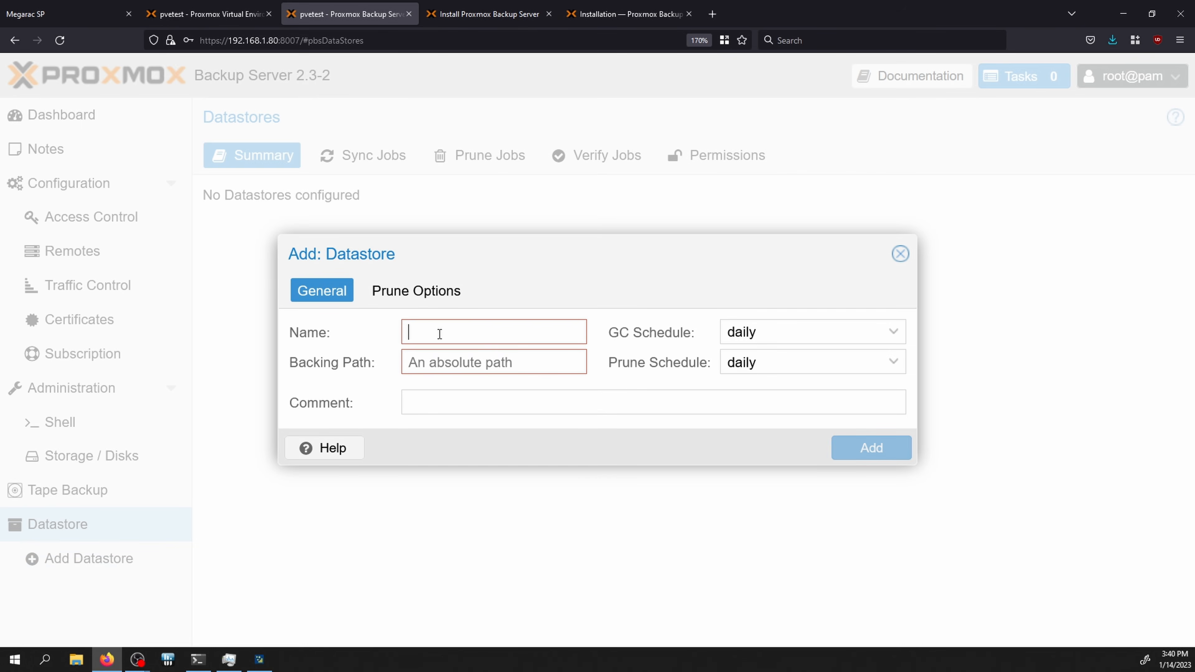
type("pbsData")
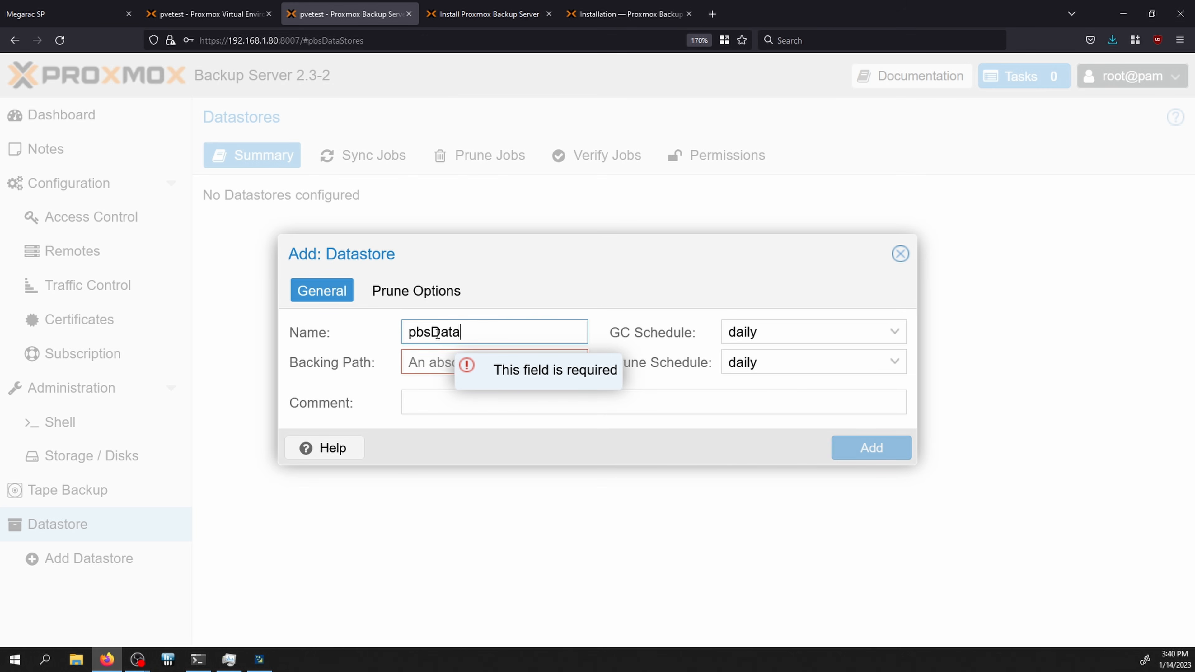
key("Tab")
type("/")
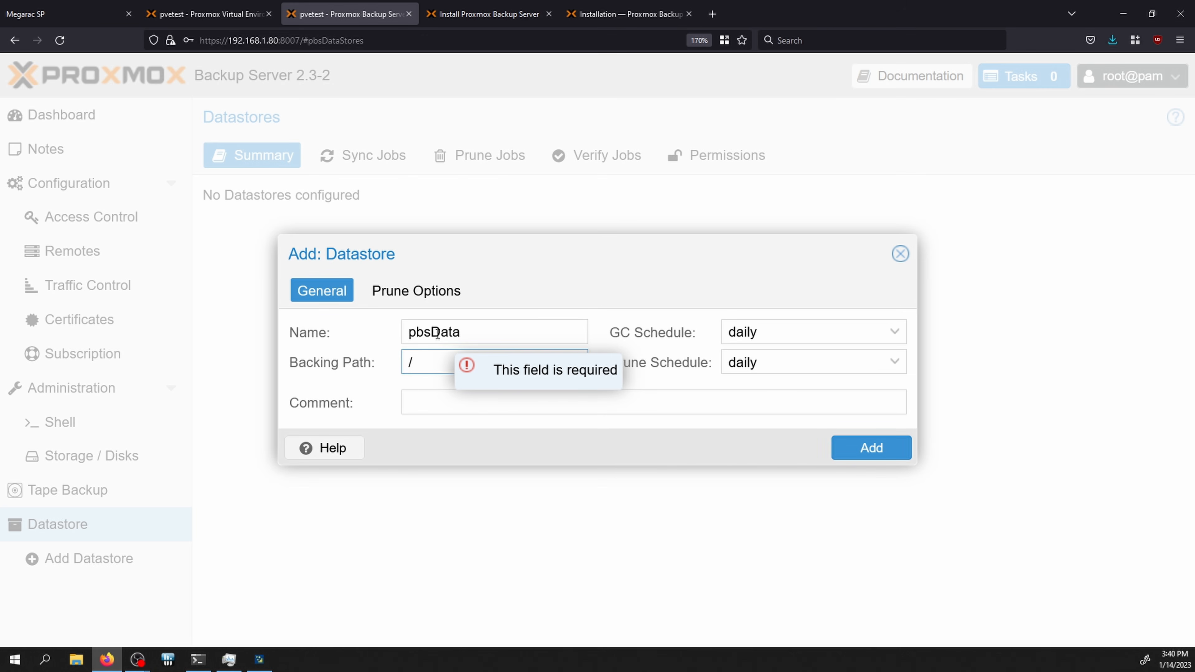
type("stoy/")
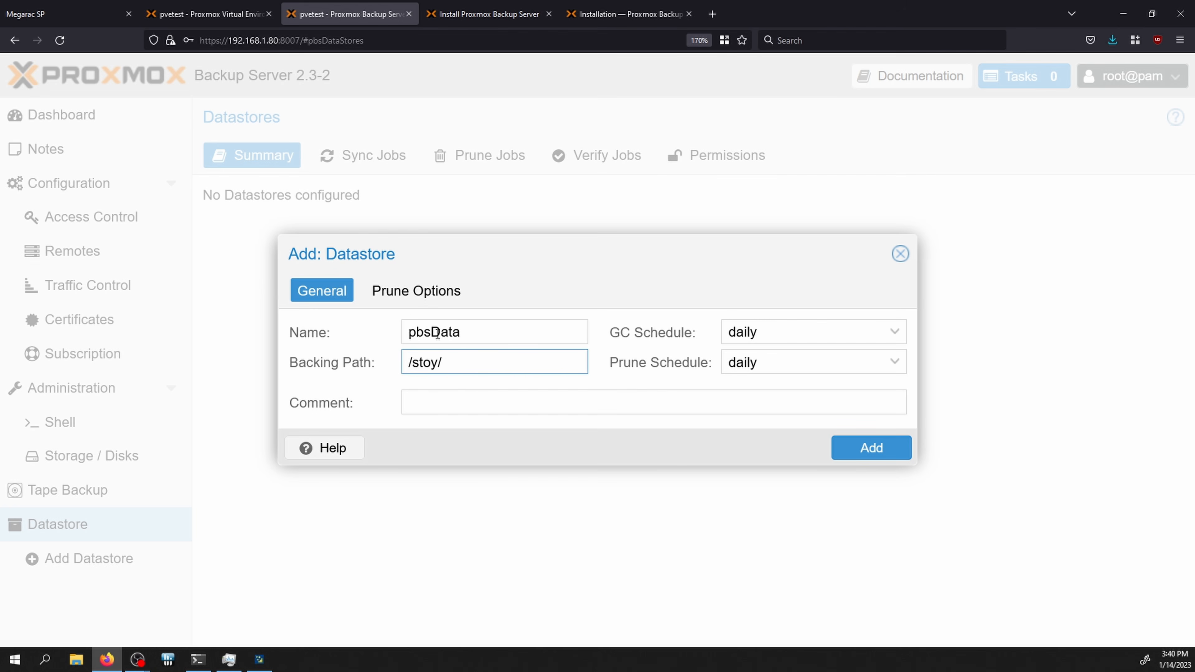
left_click(895, 456)
left_click_drag(418, 339, 880, 344)
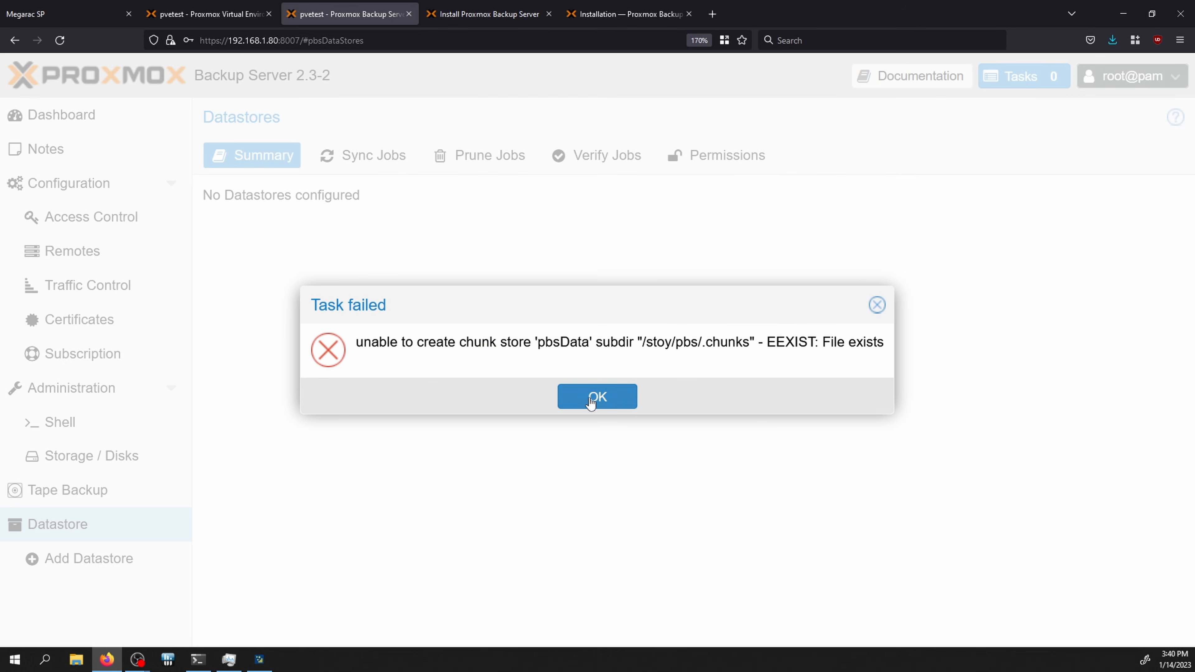
left_click(594, 397)
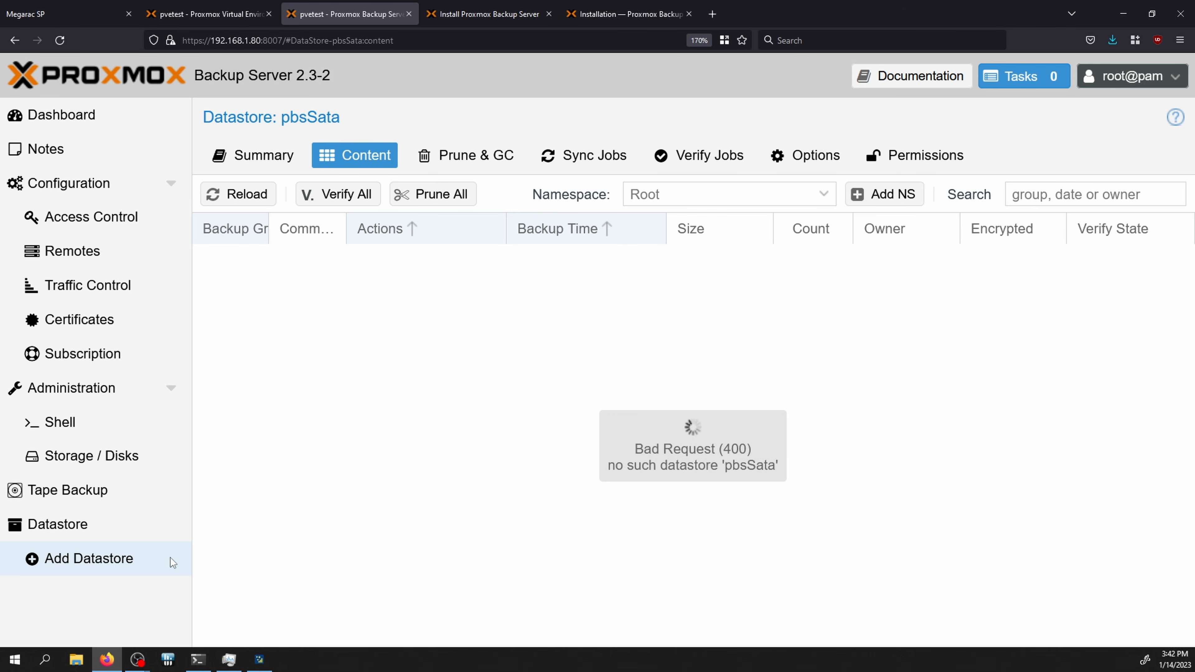
key("alt+Tab")
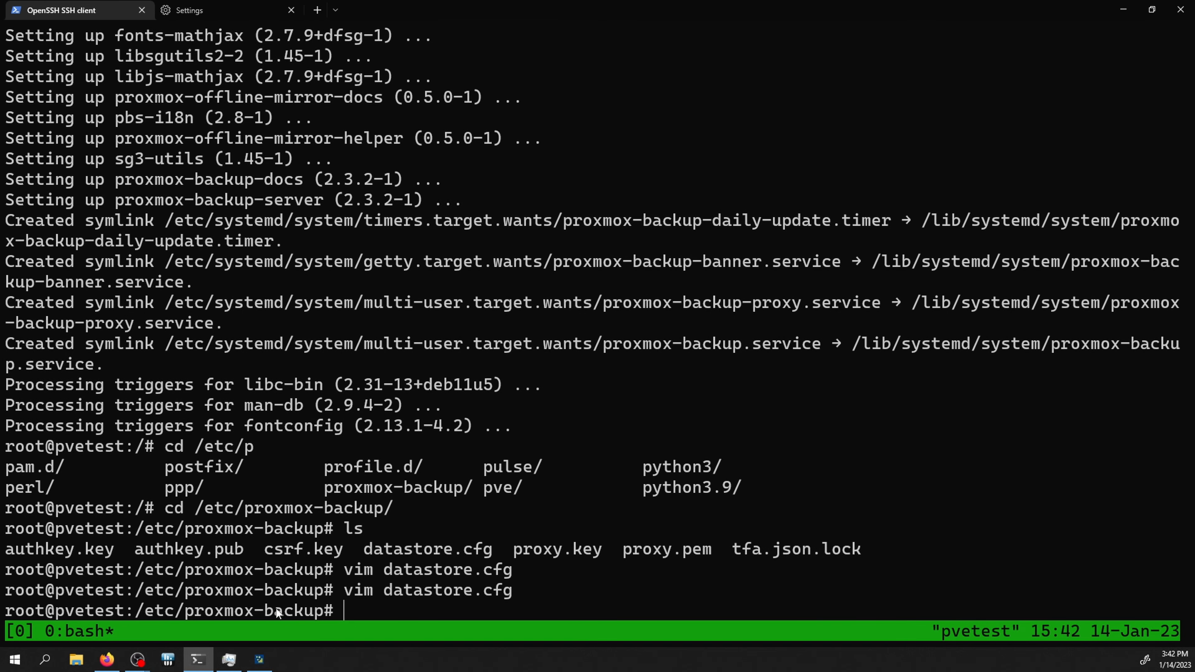
Step: In vim, write 'datastore: pbsStoy' with an indented 'path /stoy/pbs' line into datastore.cfg
left_click_drag(185, 615, 337, 616)
key("Up")
key("Return")
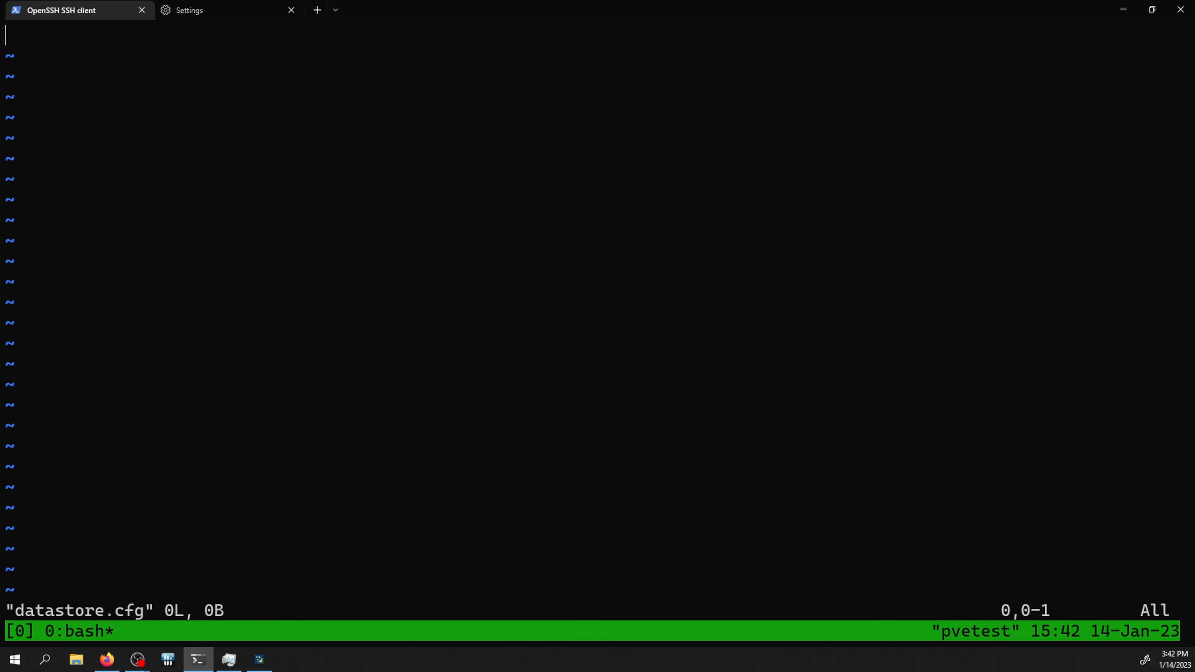
type("iadatastore")
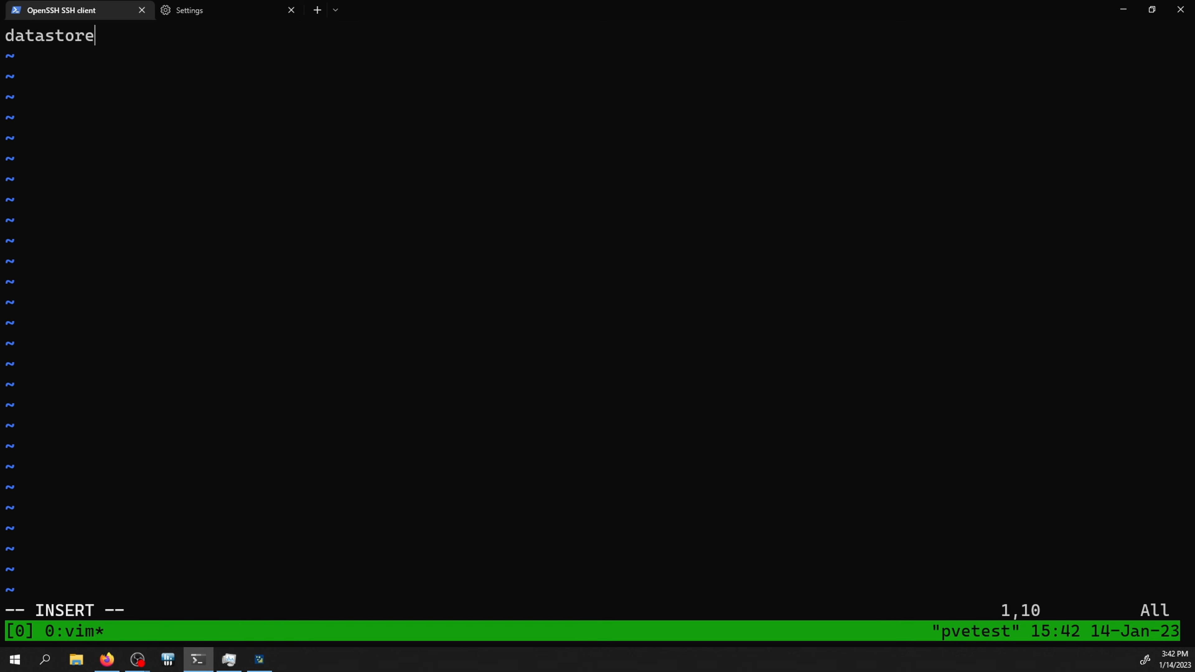
key("BackSpace")
type("e: pbsStoy")
key("Return")
key("Tab")
type("path /s")
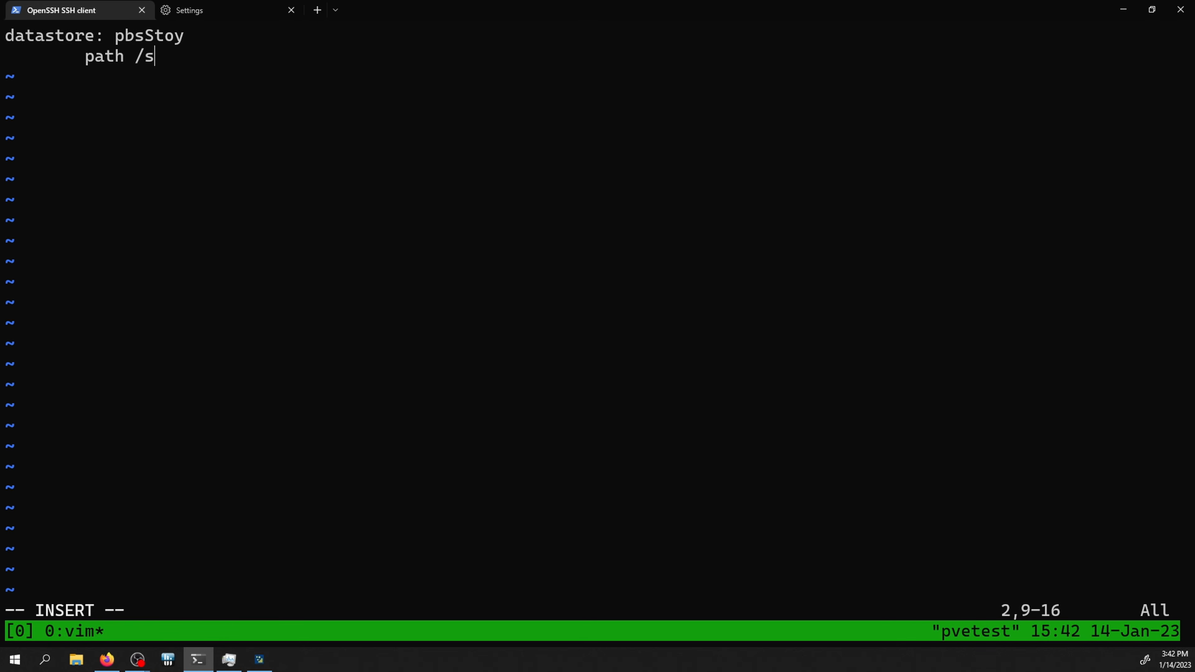
type("toy/pb")
key("Escape")
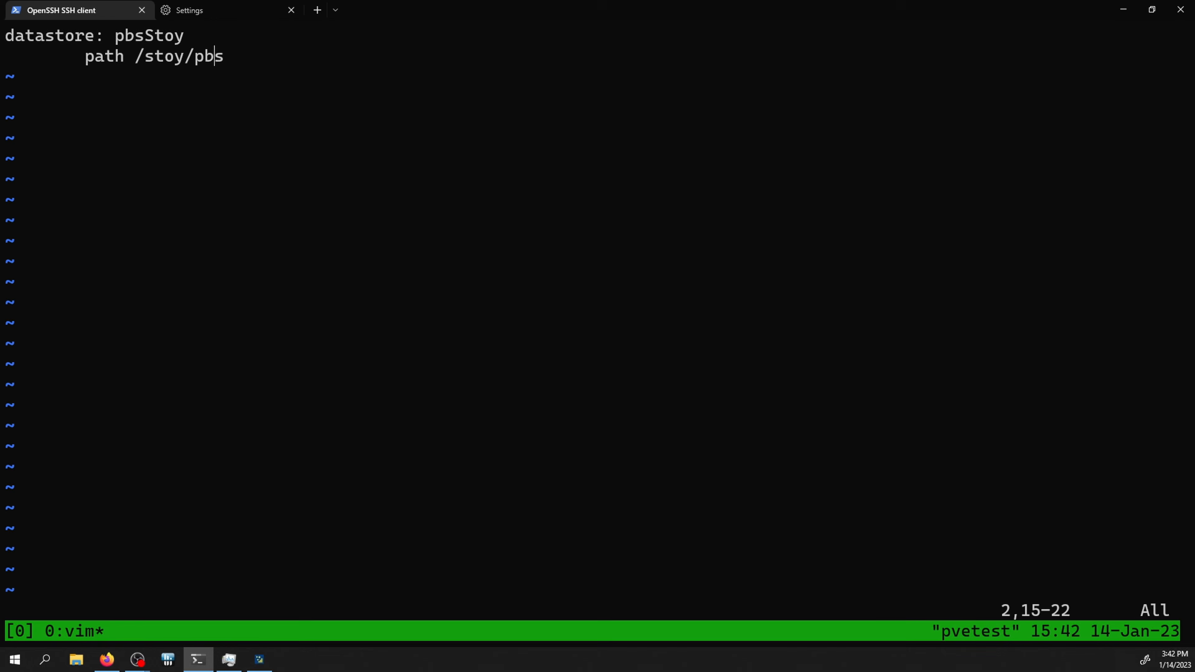
key("alt+Tab")
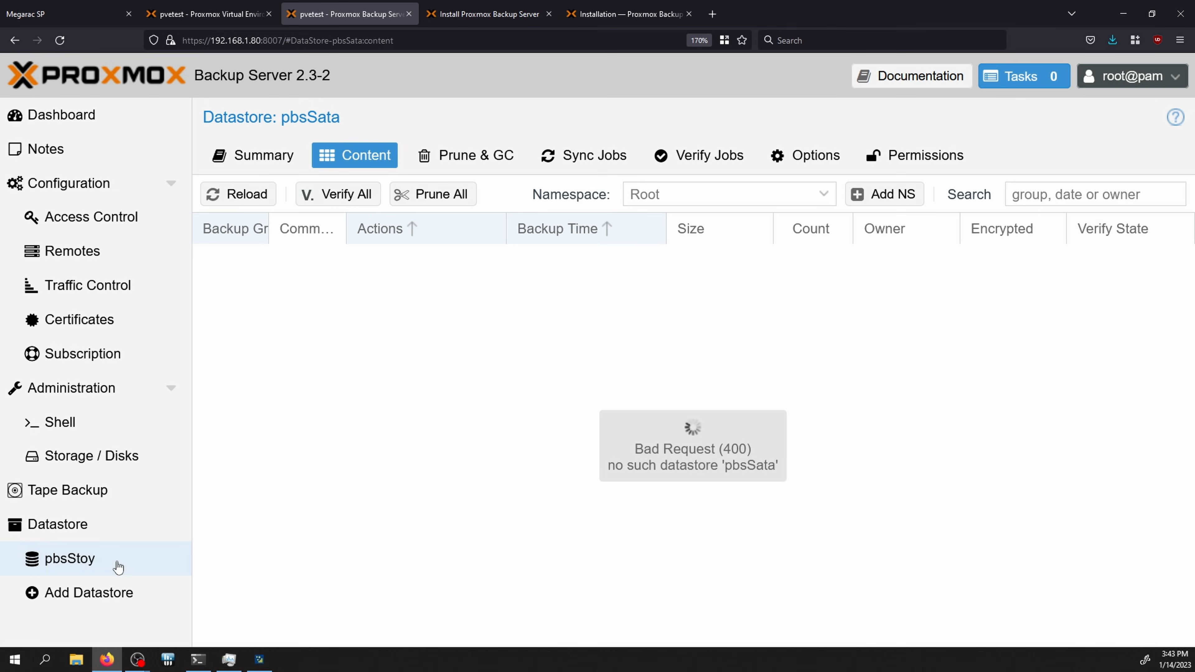
Step: Browse pbsStoy's backup groups, expanding ct/103 and ct/104, then return to the Proxmox VE tab
left_click(97, 560)
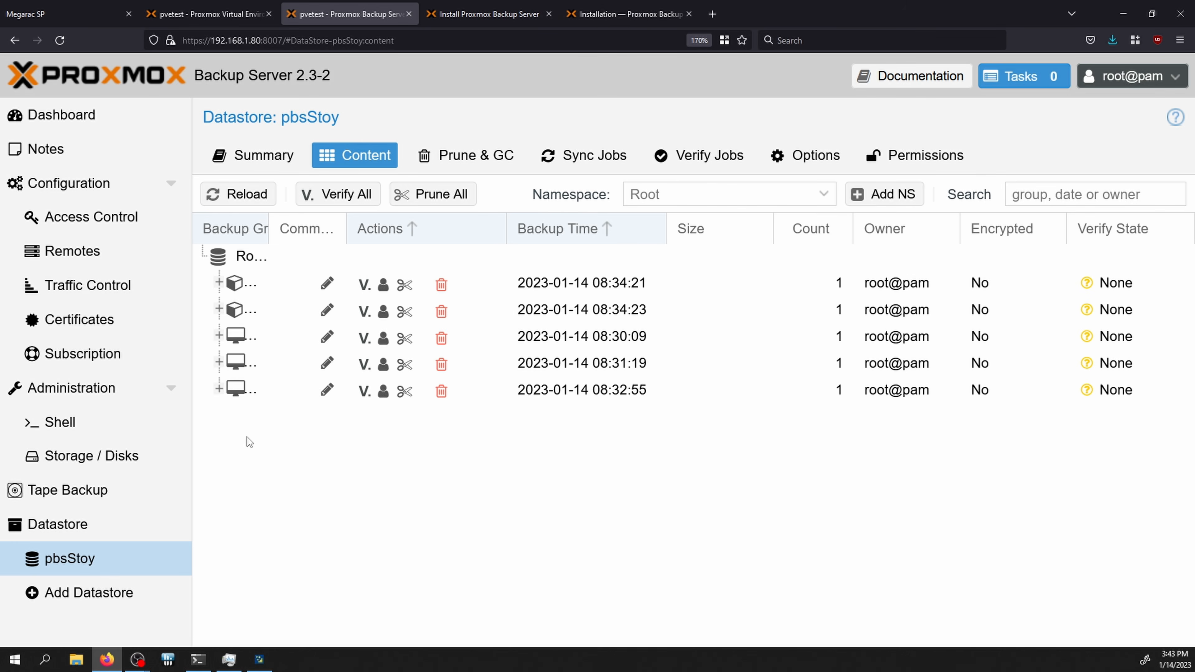
double_click(268, 234)
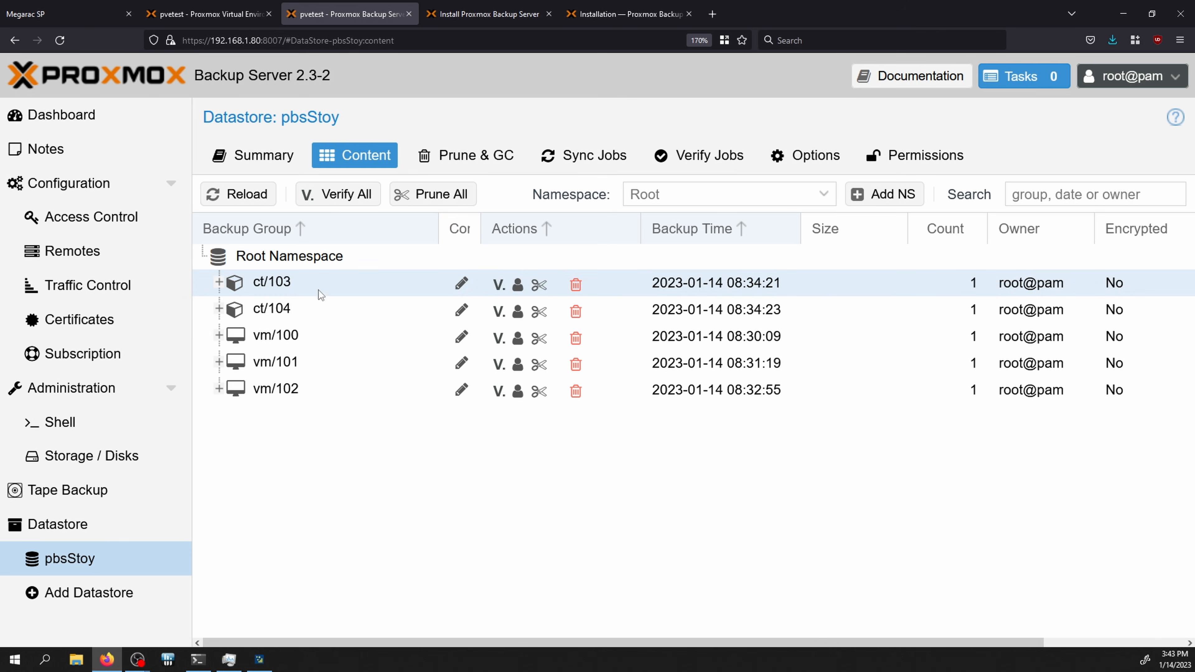
left_click(218, 283)
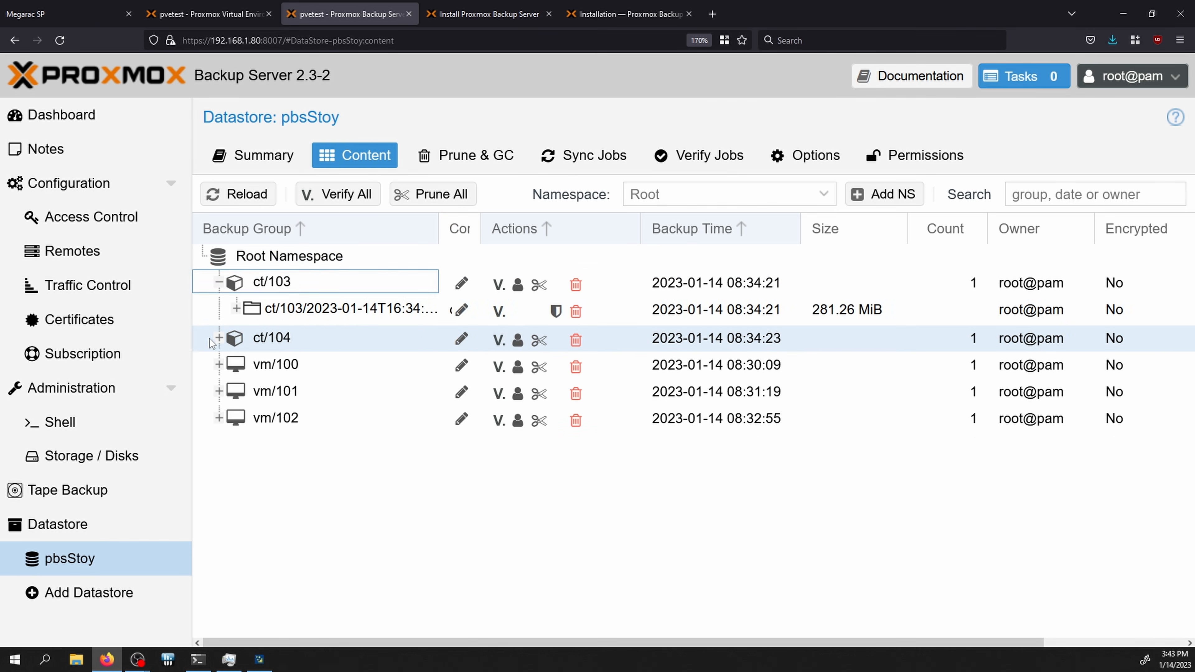
left_click(219, 338)
left_click(279, 309)
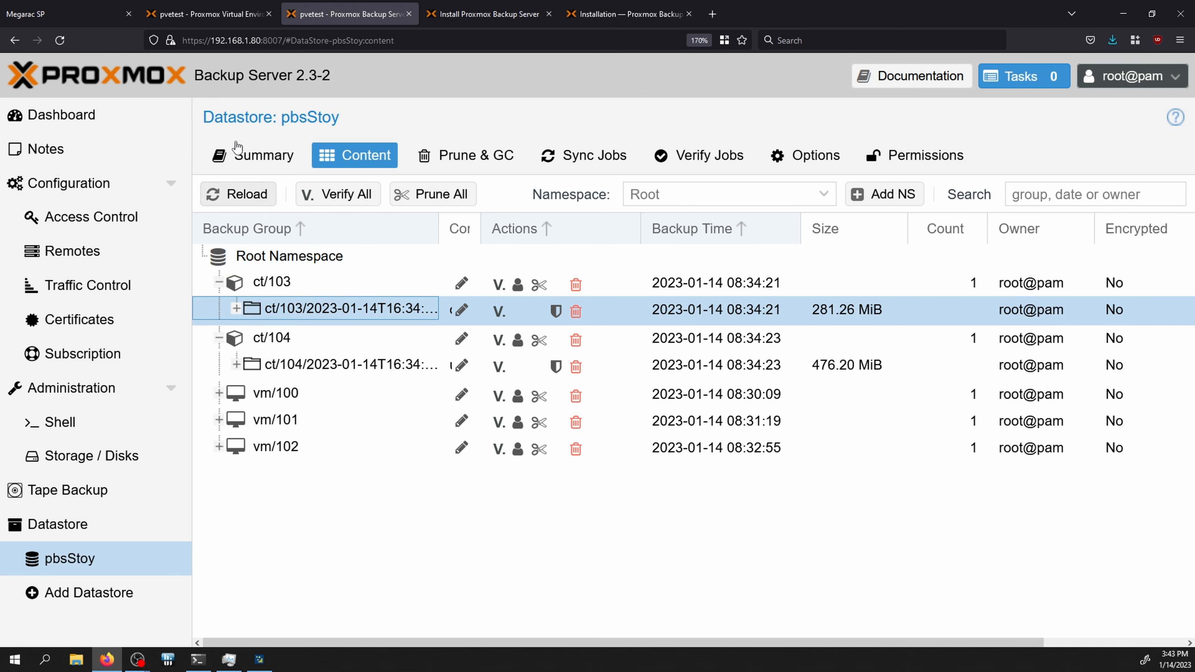
left_click(190, 14)
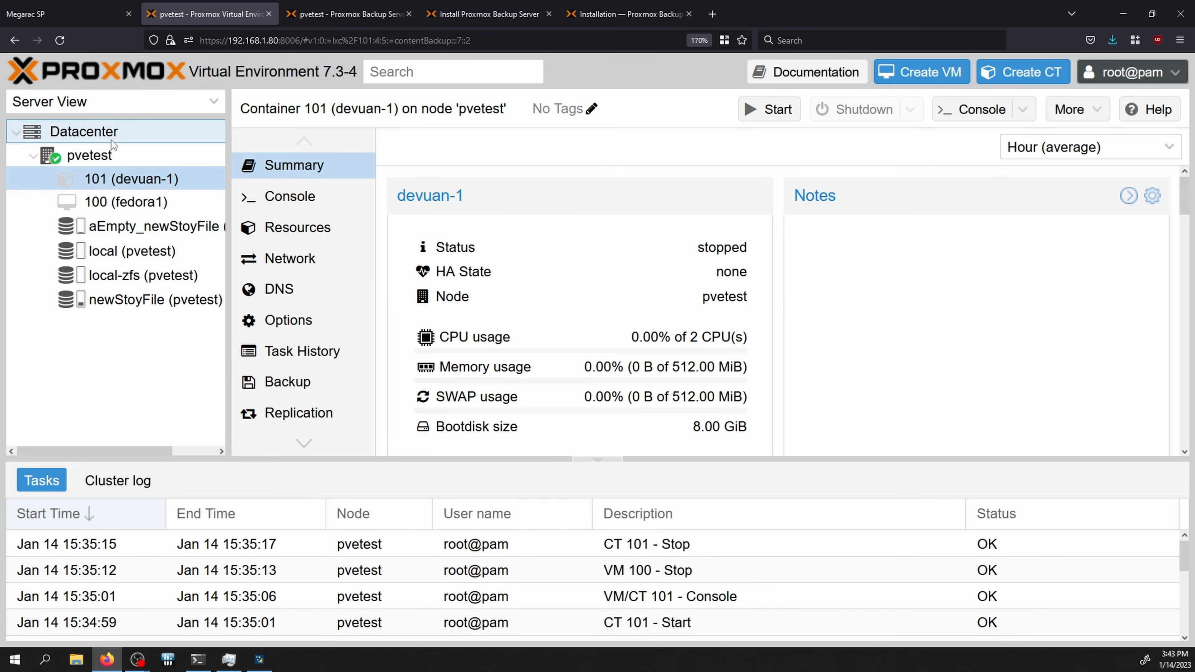
Step: Add the pbsData Proxmox Backup Server storage to the datacenter
left_click(84, 131)
left_click(419, 148)
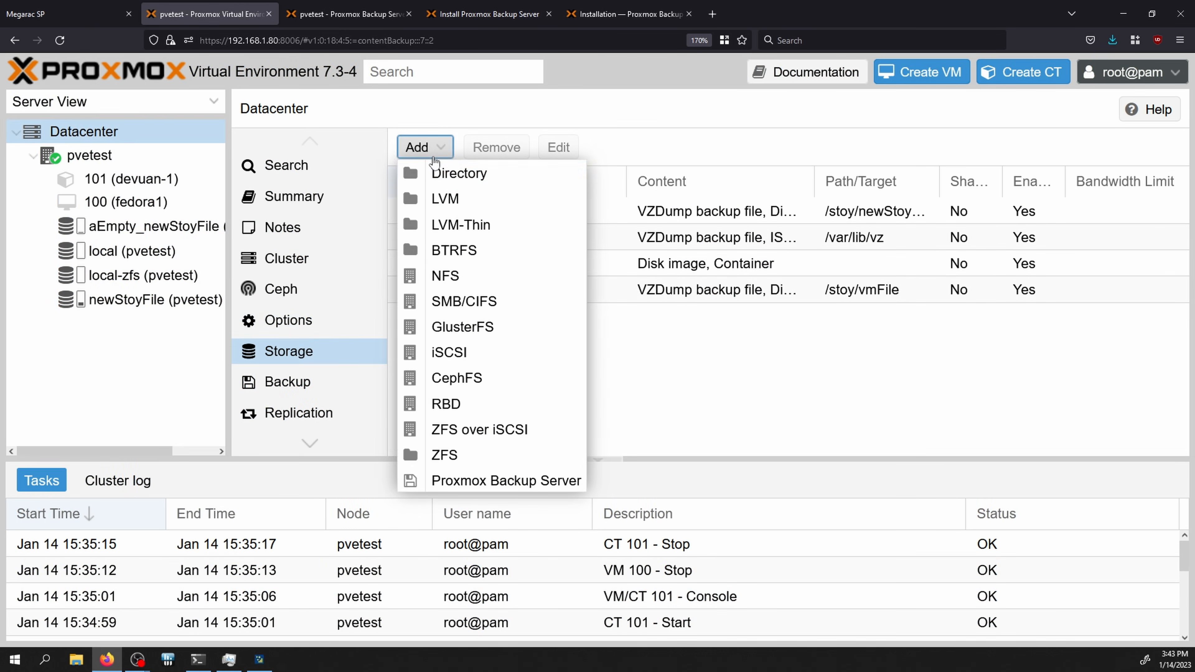
left_click(485, 481)
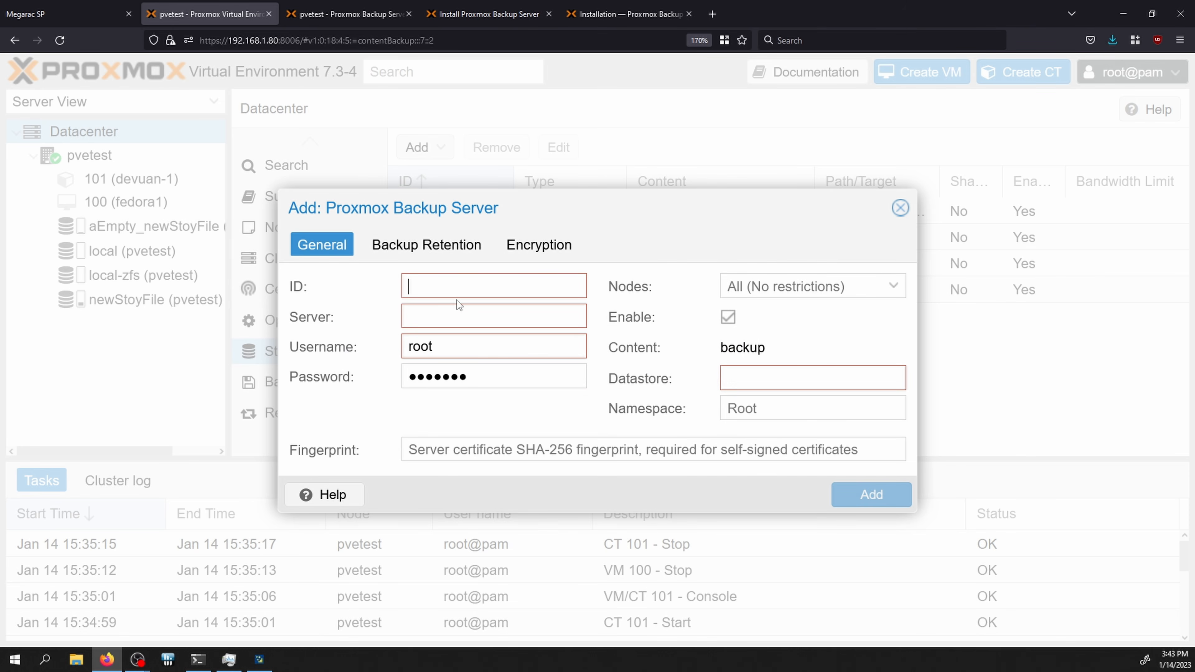
type("pbs")
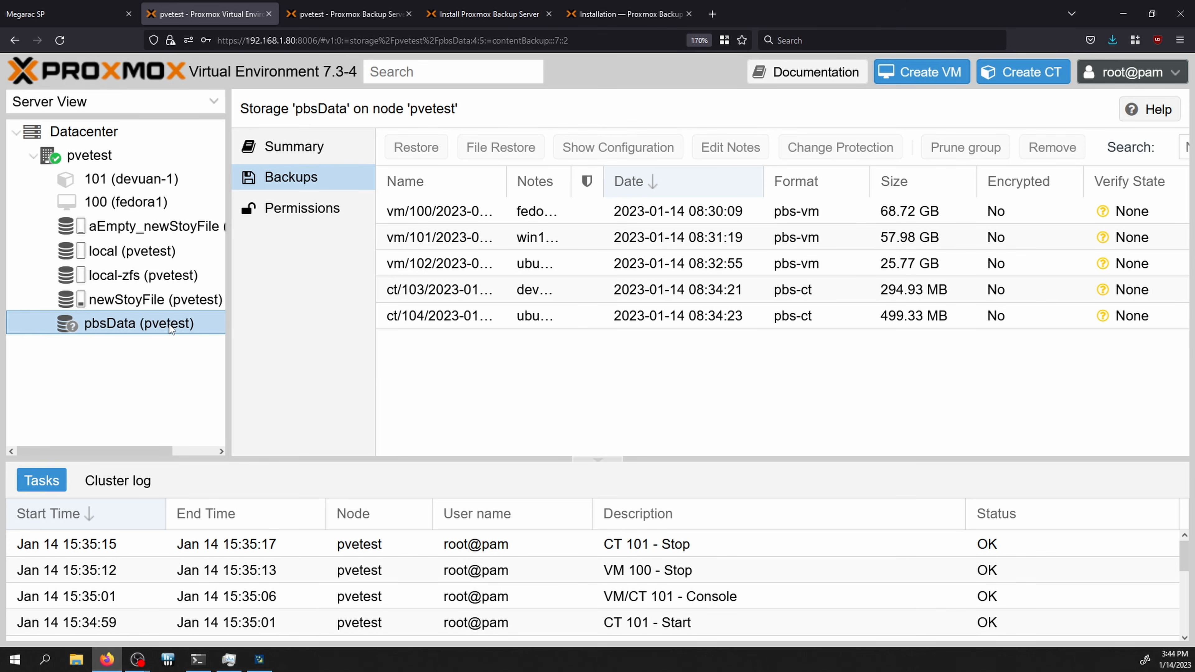
Step: Restore the vm/102 backup from pbsData onto aEmpty_newStoyFile storage
left_click(546, 315)
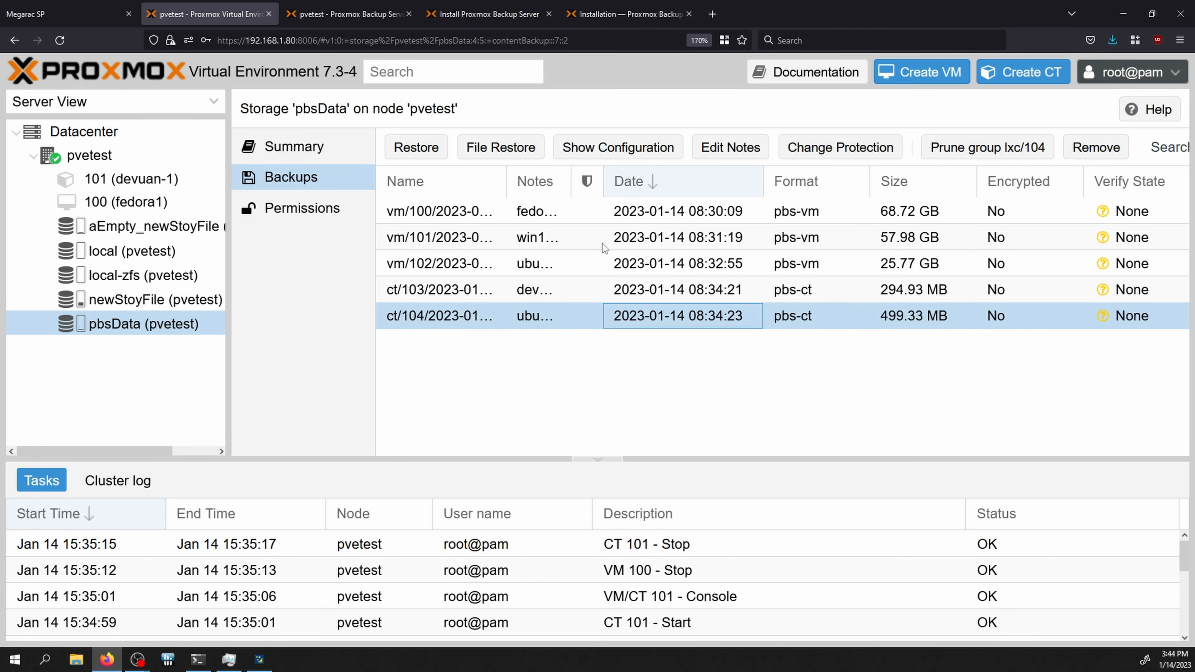
left_click(604, 240)
left_click(591, 285)
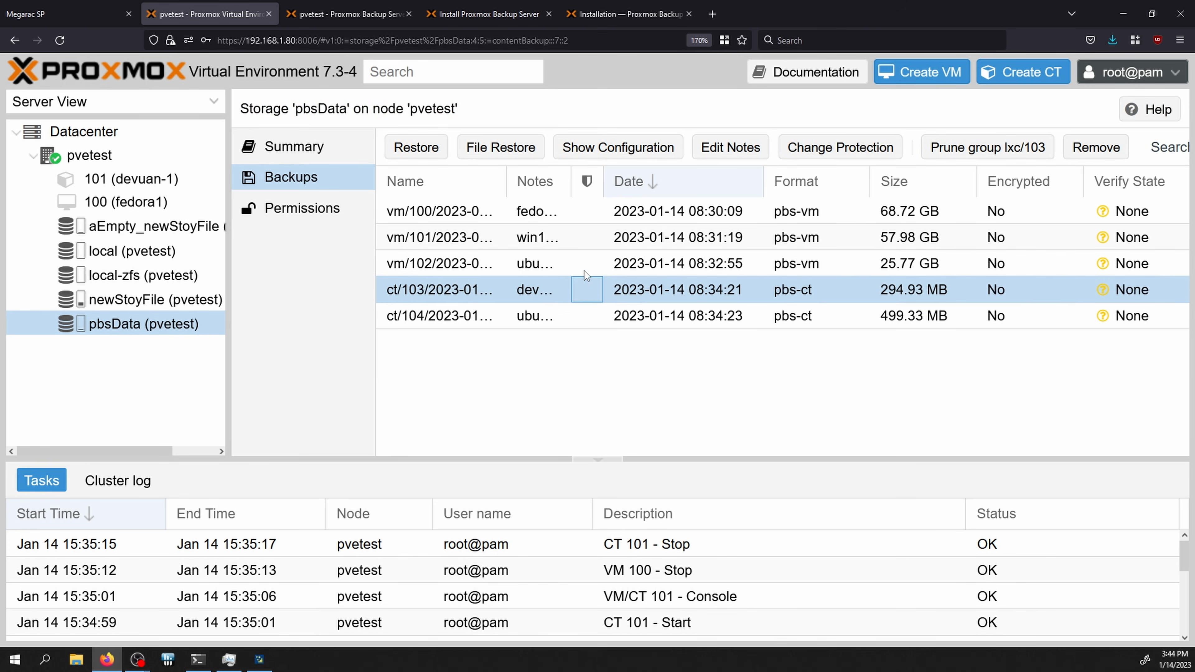
left_click(583, 266)
left_click(422, 147)
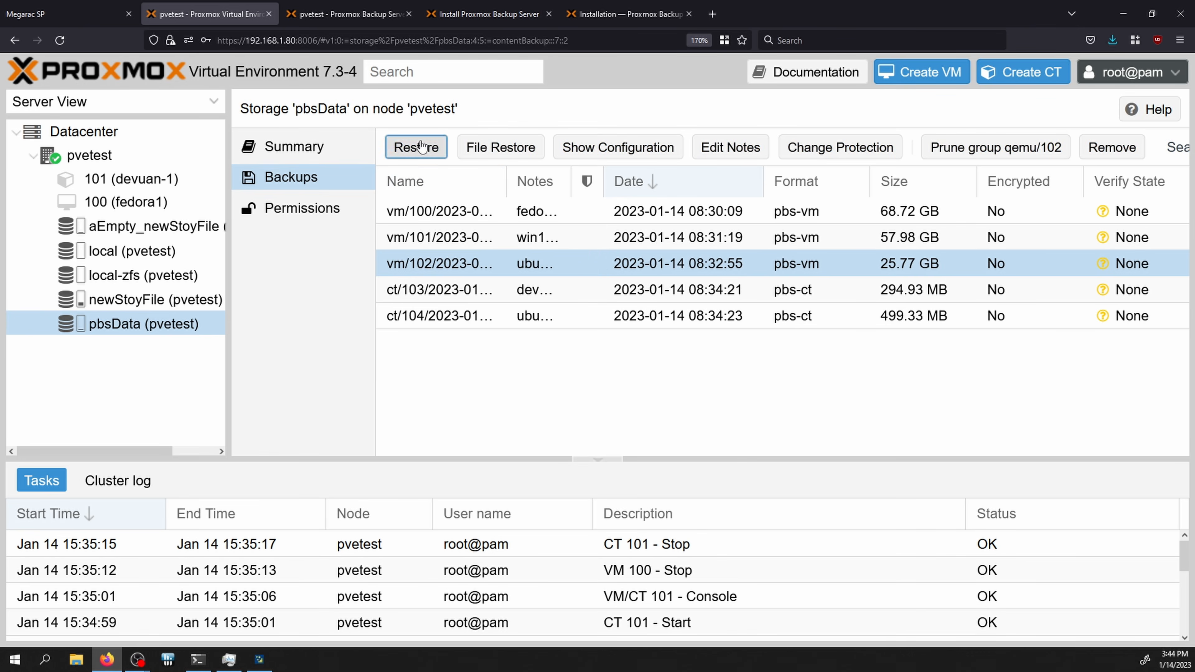
left_click(529, 262)
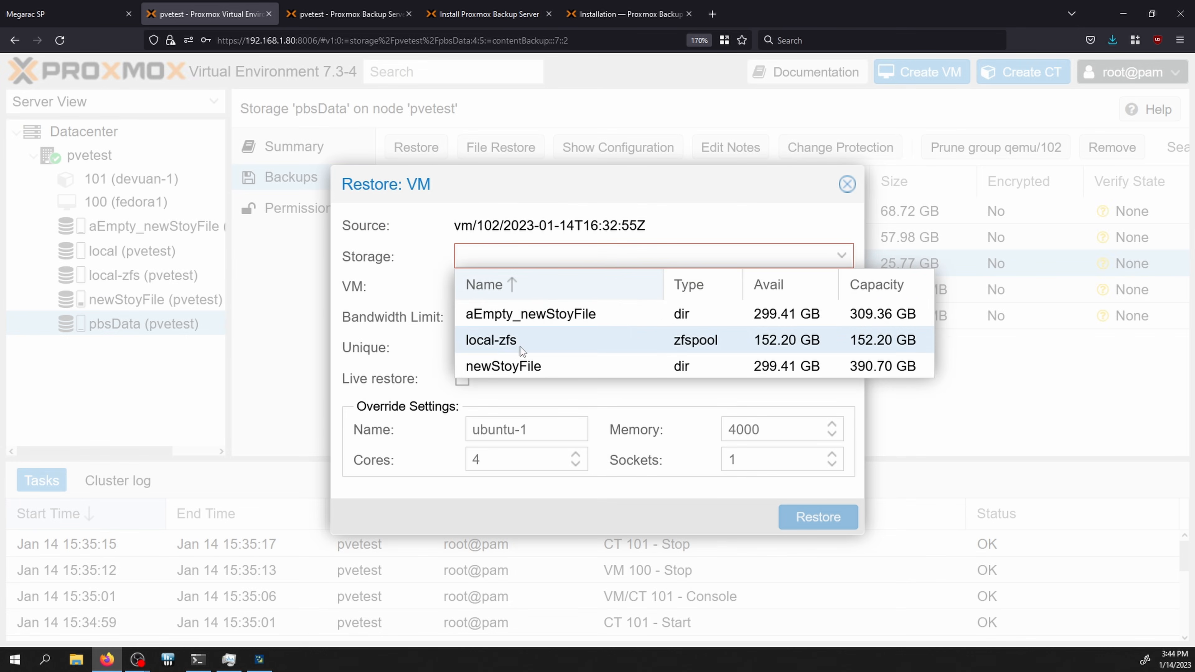
left_click(505, 311)
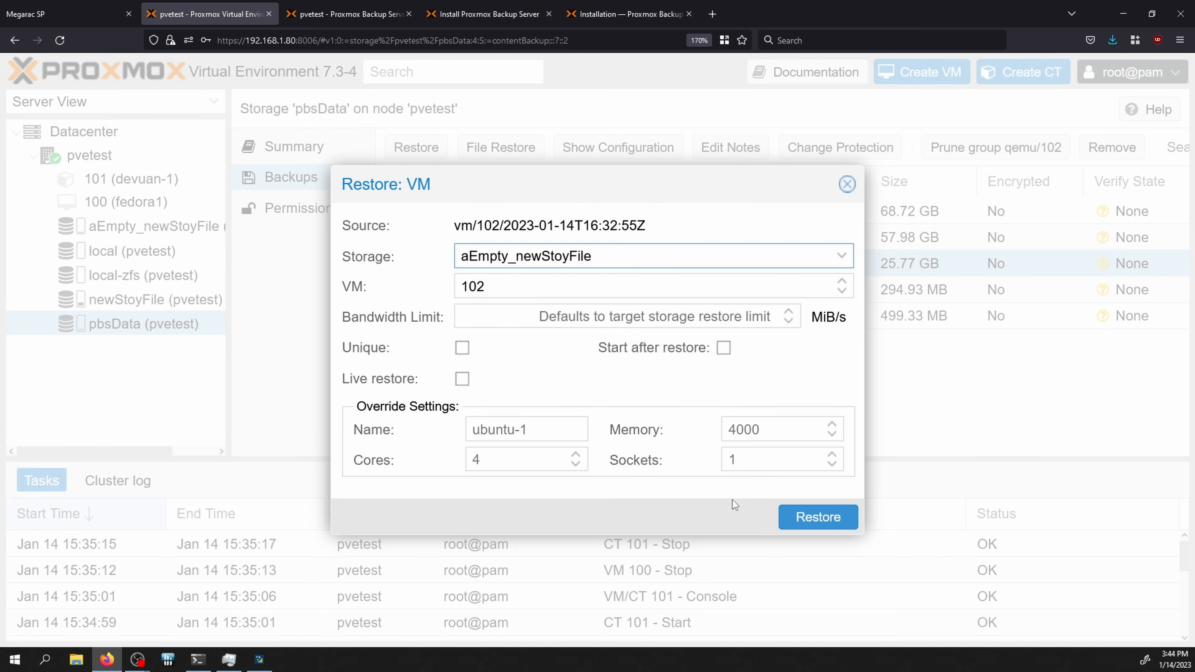
left_click(811, 530)
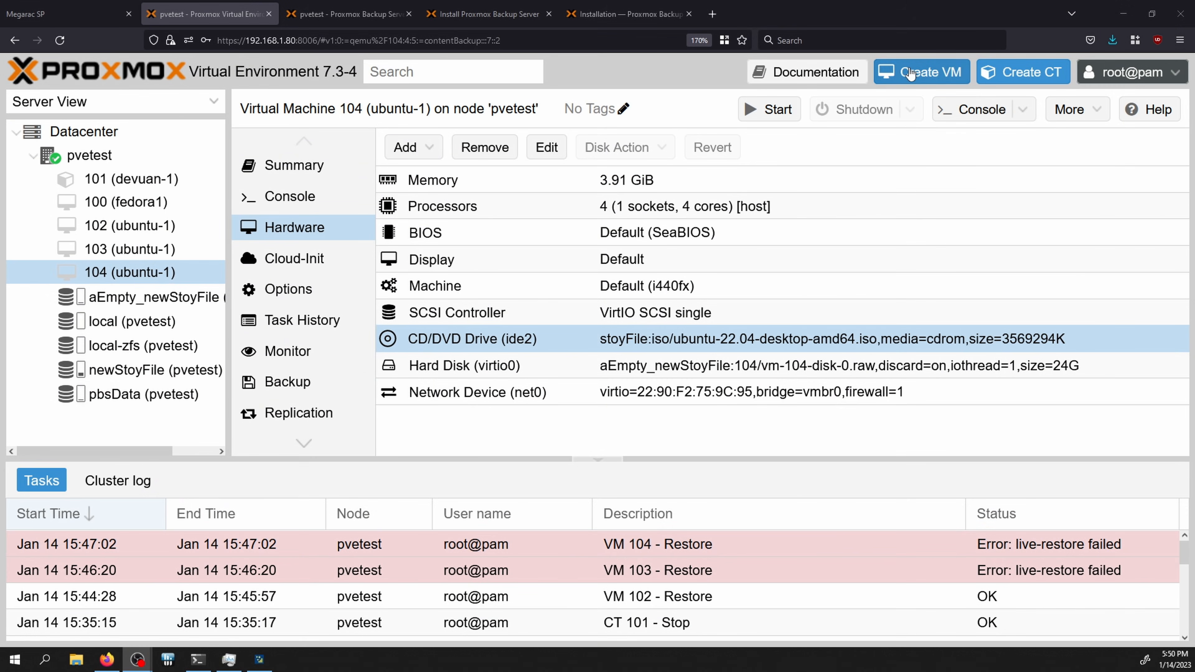
Step: Start a Windows 10 VM named win10restore, keeping the default SeaBIOS firmware
left_click(911, 73)
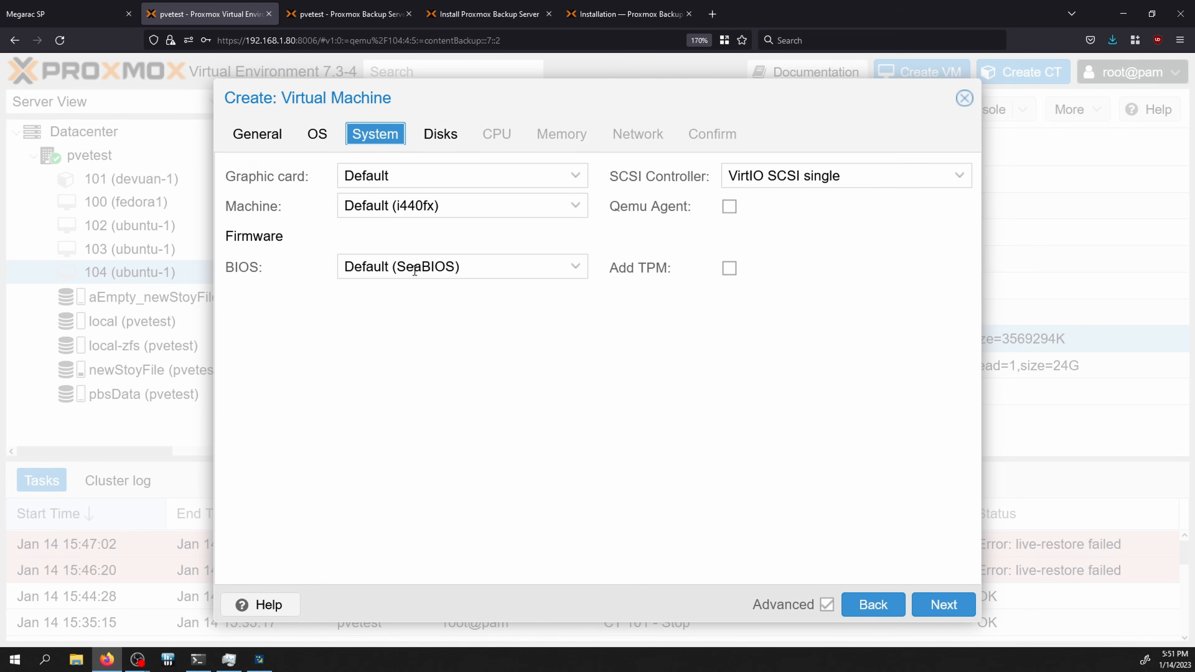
left_click(414, 271)
left_click(415, 271)
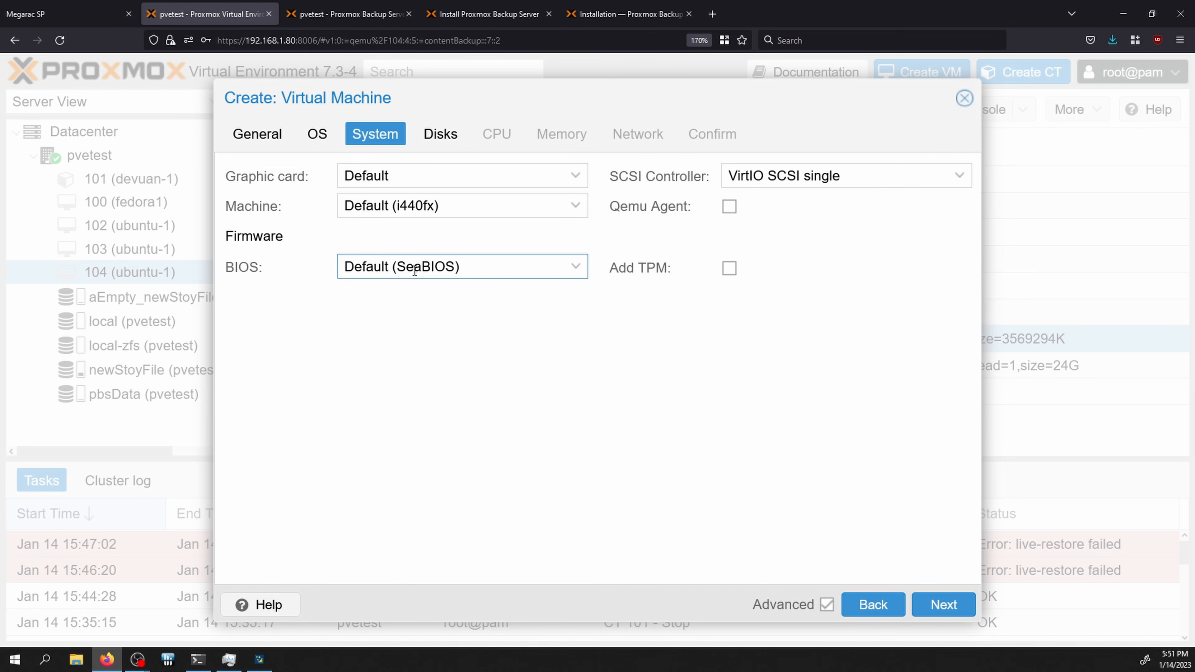
left_click(415, 271)
left_click(415, 271)
Step: Delete the default ide0 disk and set the CPU to 3 cores
left_click(427, 148)
left_click(540, 233)
left_click(391, 261)
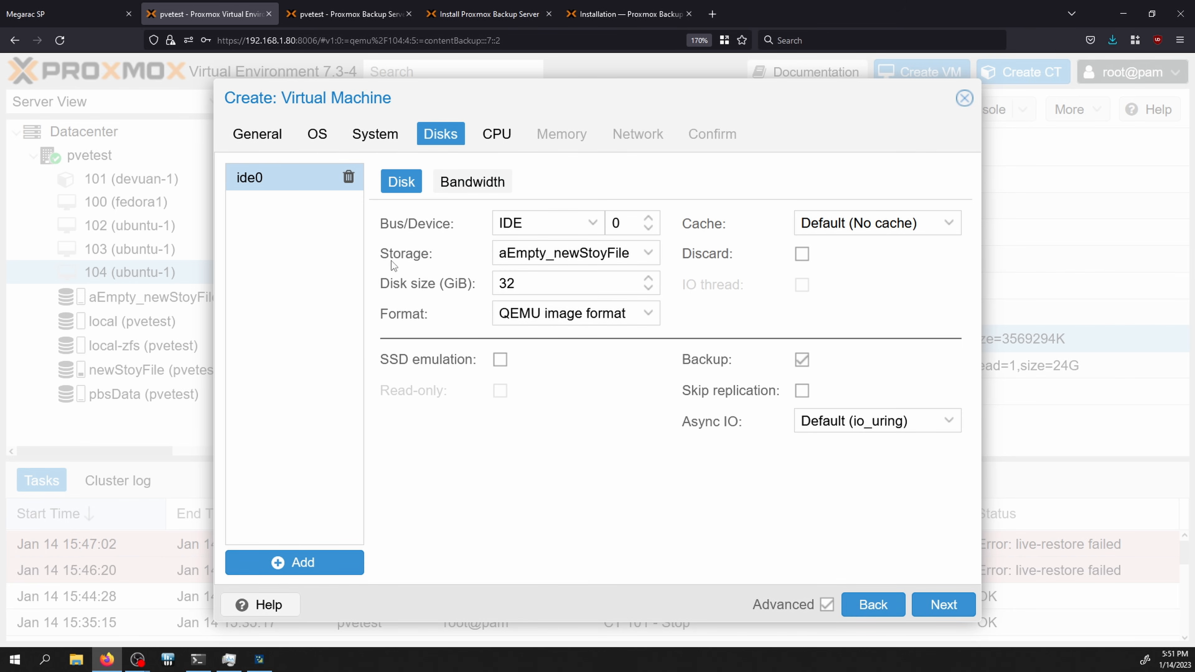
left_click(349, 175)
left_click(496, 134)
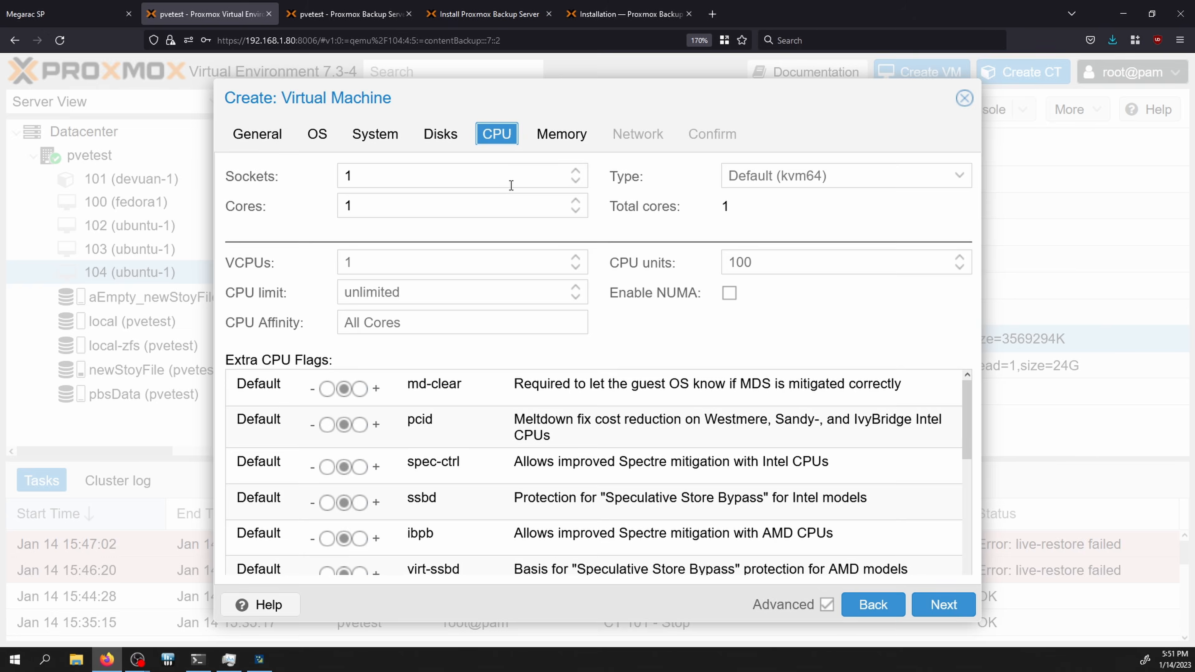
left_click(575, 200)
left_click(575, 200)
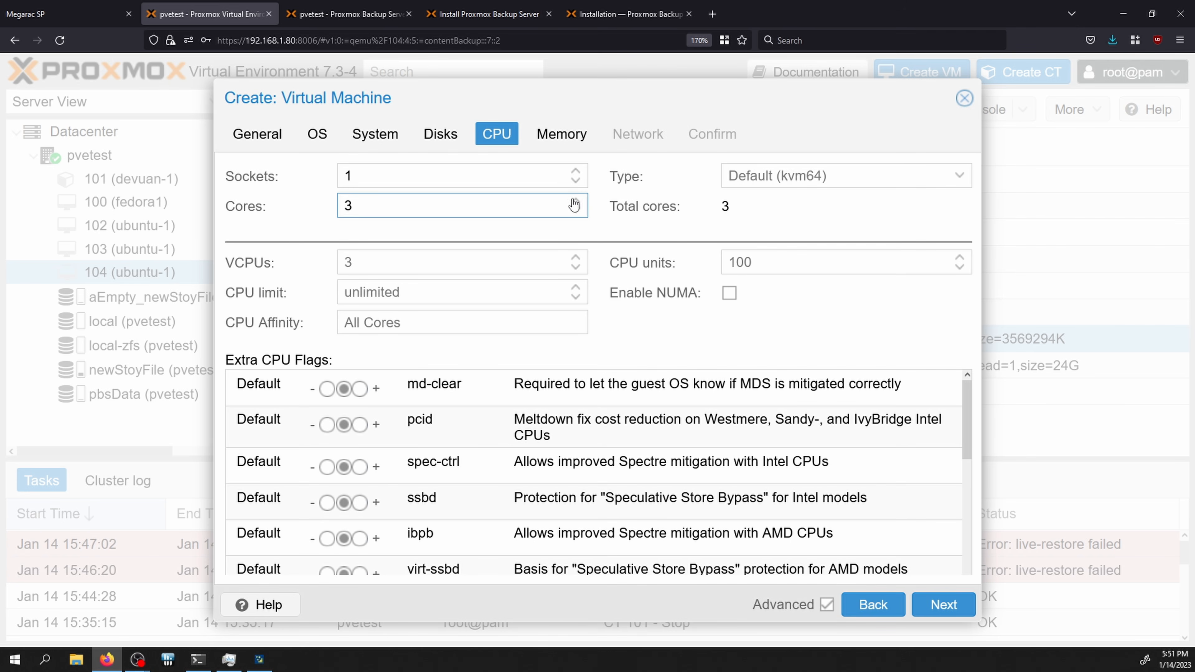
Step: Keep 2048 MiB memory and default network, finish creating VM 105, and view its hardware
left_click(565, 138)
left_click(620, 147)
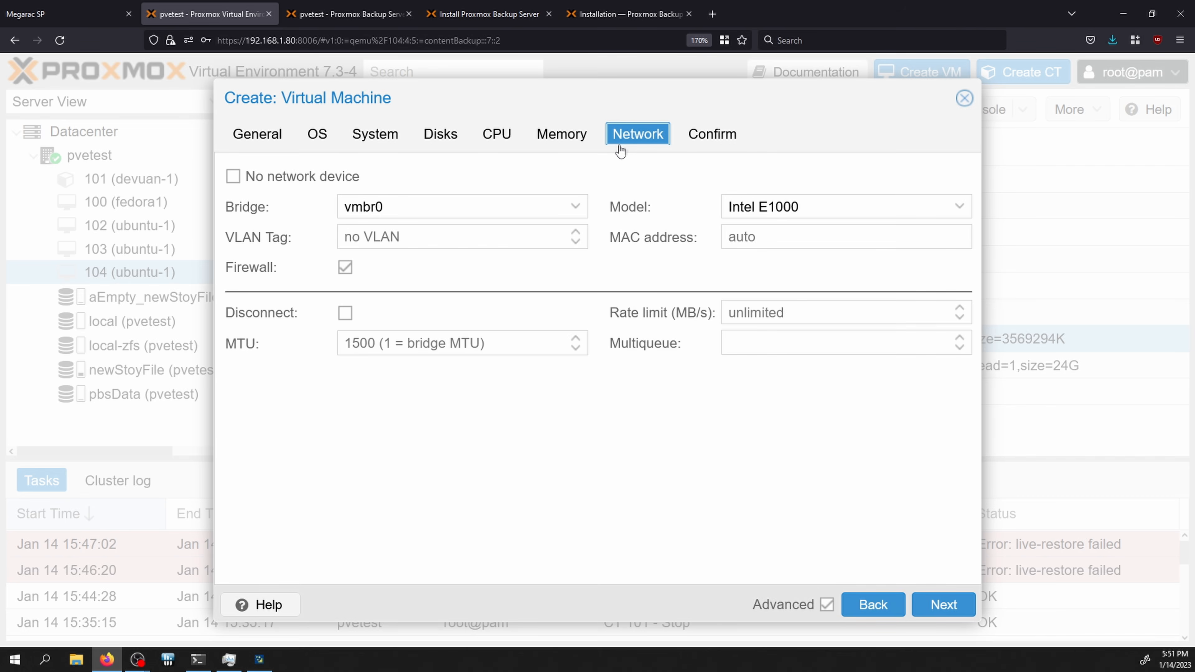
left_click(720, 138)
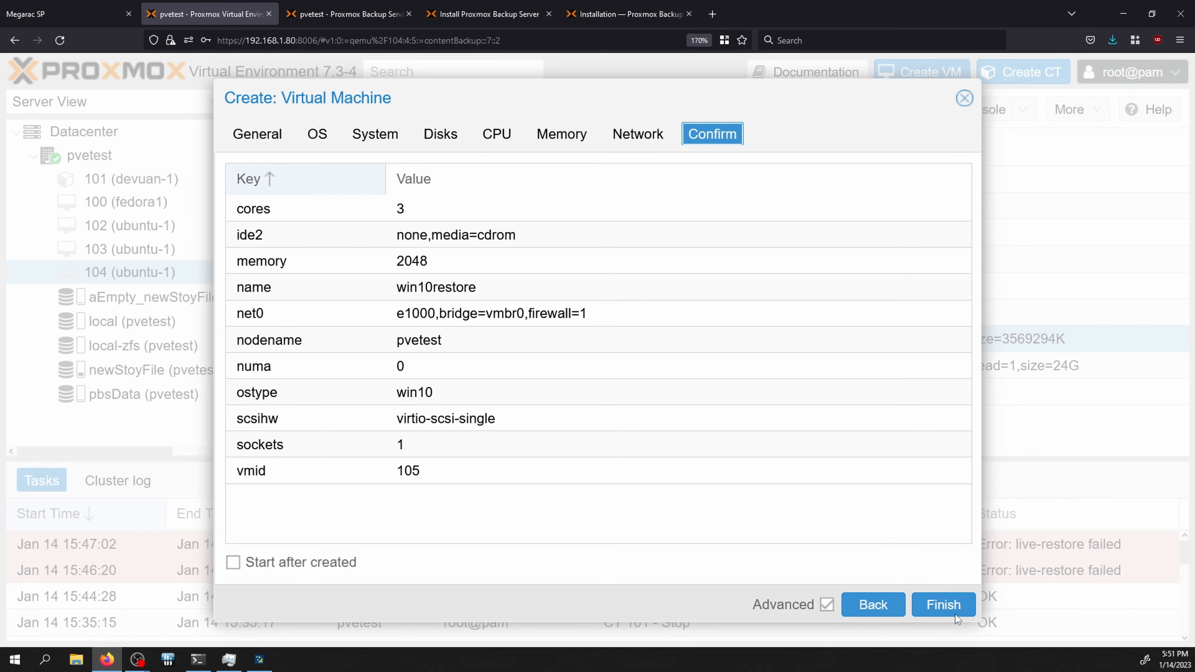
left_click(948, 608)
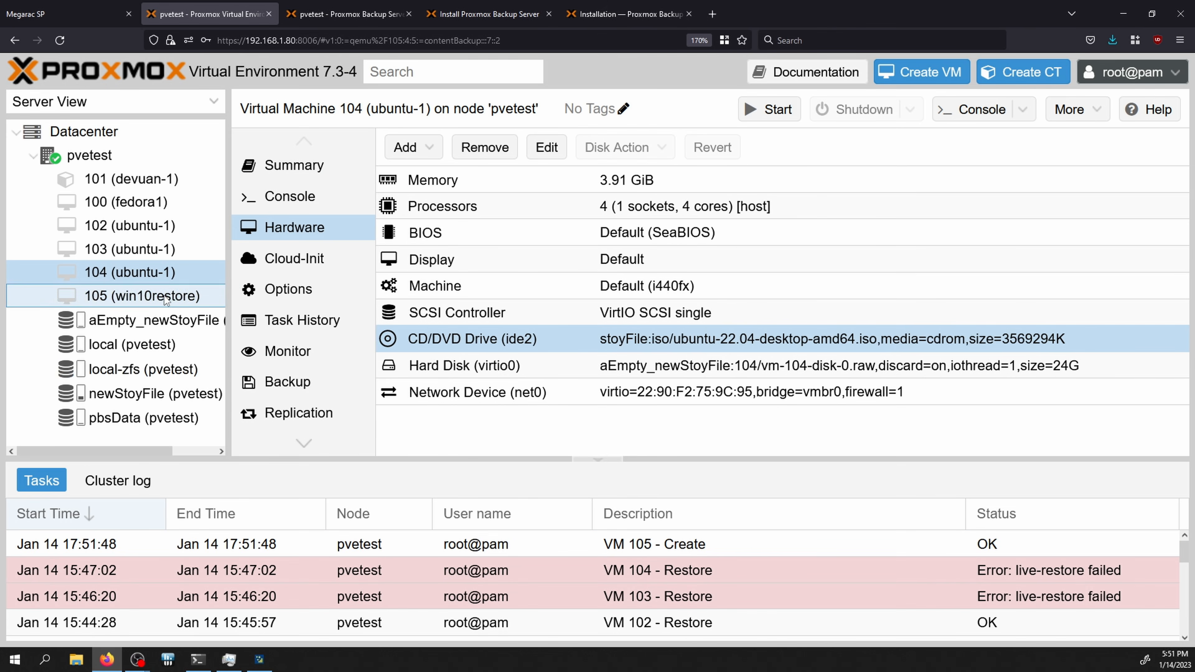
left_click(142, 295)
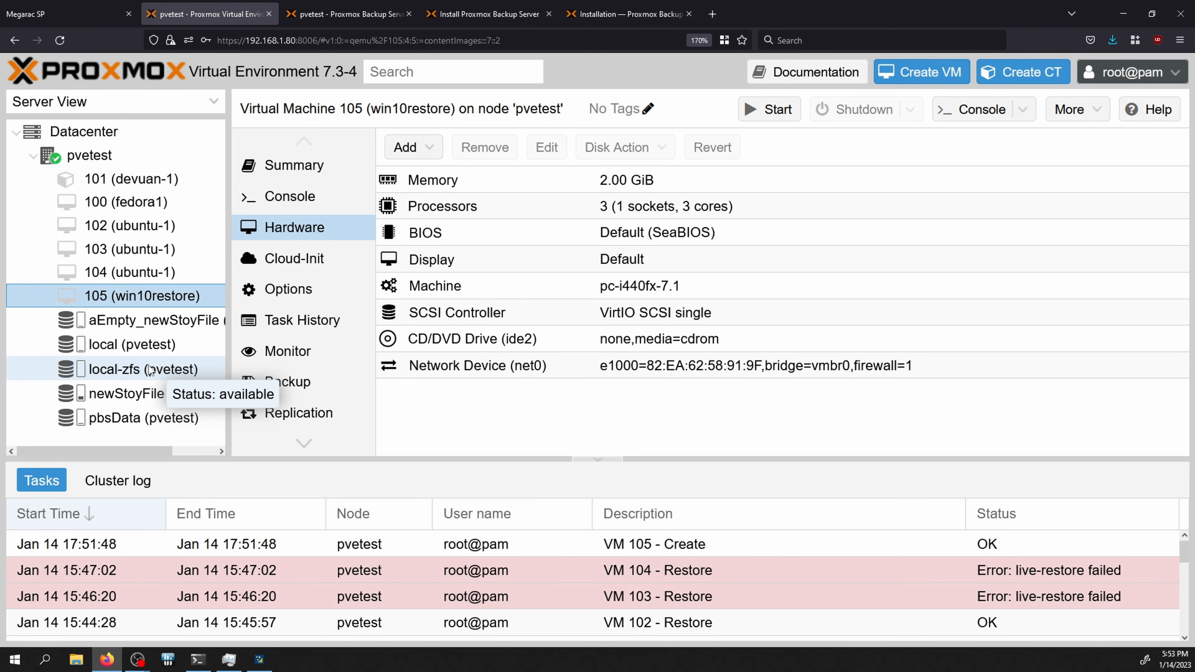
Step: Inspect newStoyFile's VM disks, selecting old vm-106-disk-0.qcow2, then switch to the pvetest SSH terminal
left_click(150, 394)
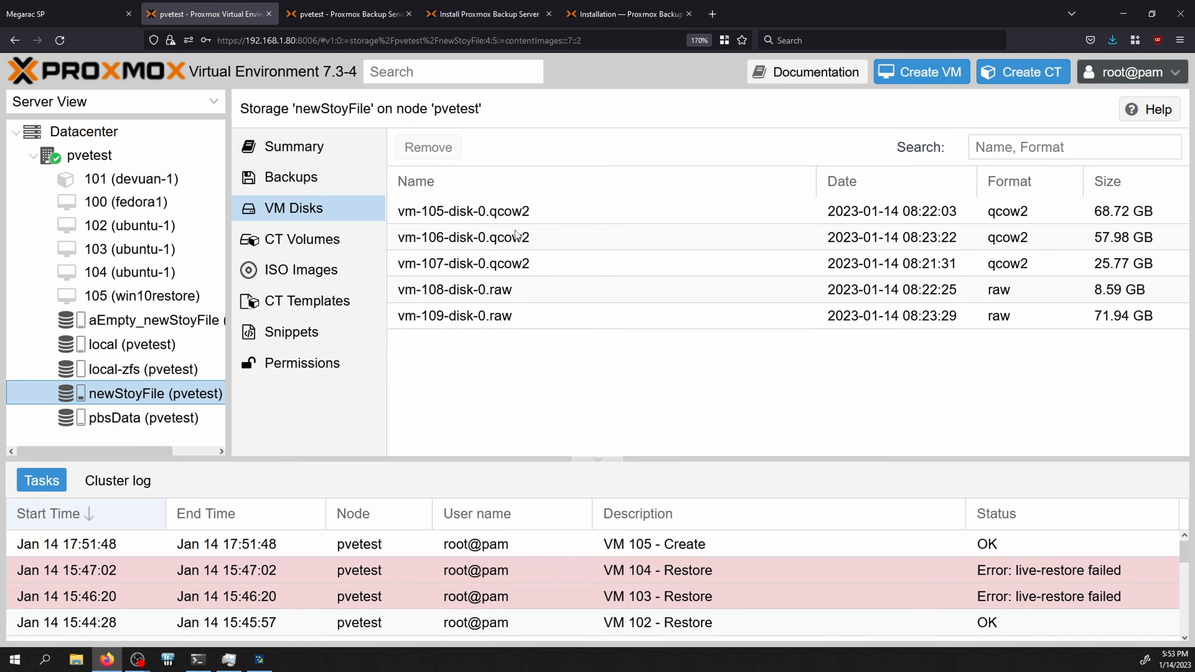
left_click(444, 238)
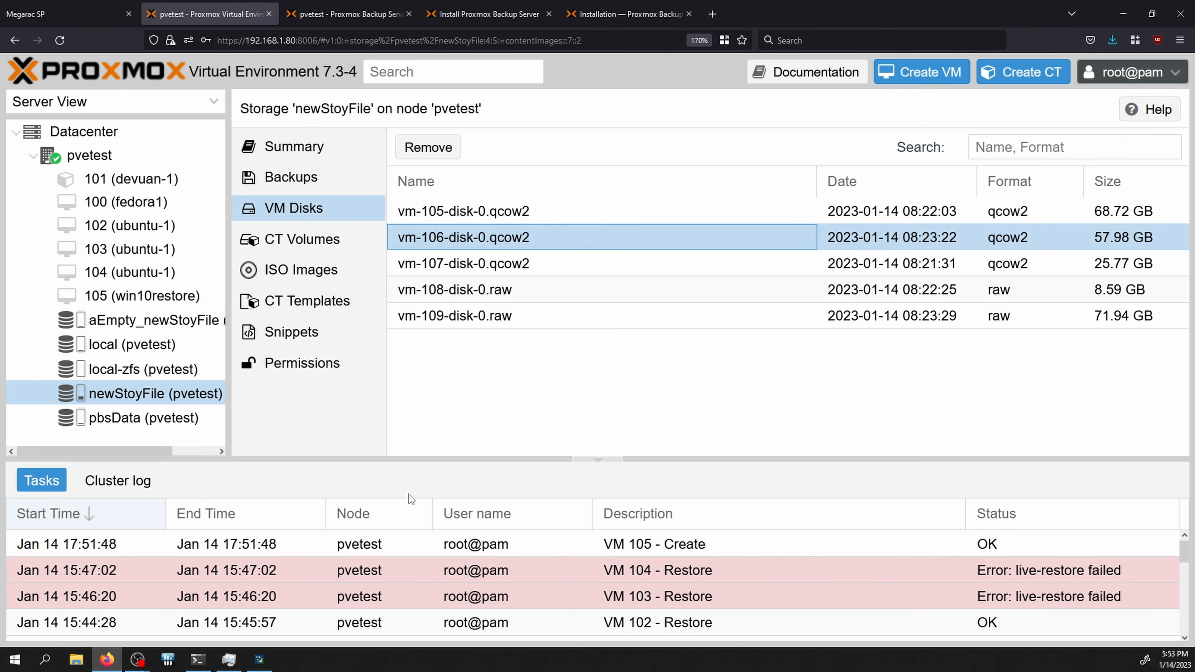
left_click(198, 659)
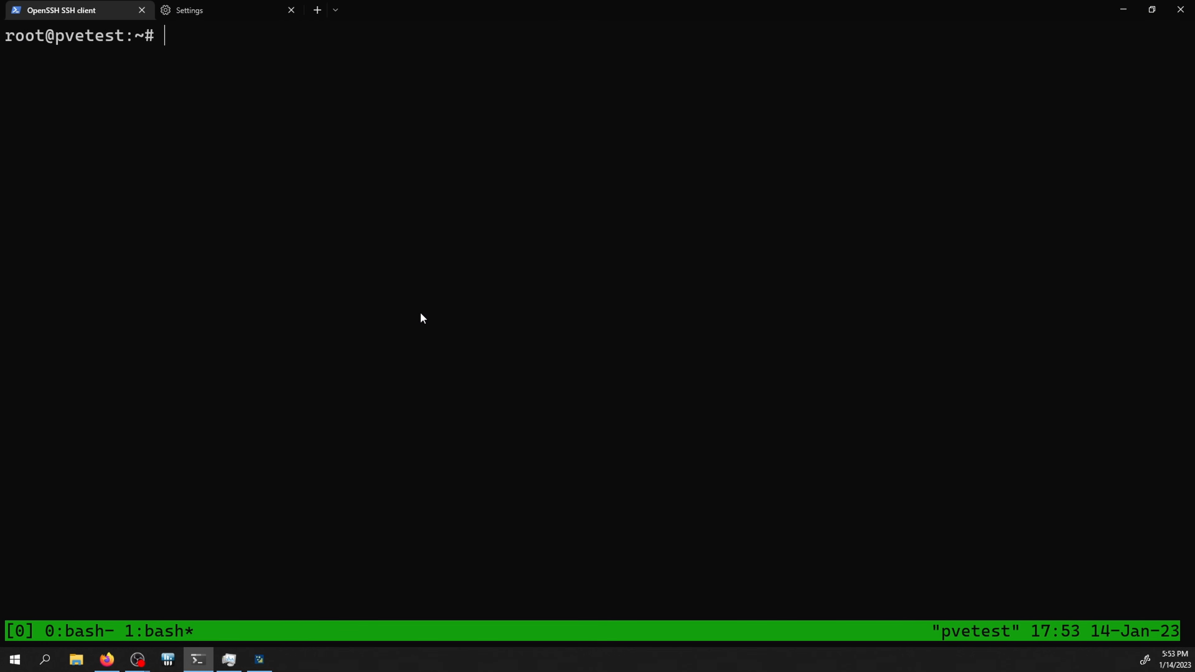
Step: Go to /etc/pve/qemu-server and list the VM config files
type("cd")
type("/etc/pro")
key("Tab")
key("Tab")
key("BackSpace")
key("BackSpace")
type("ve")
key("Tab")
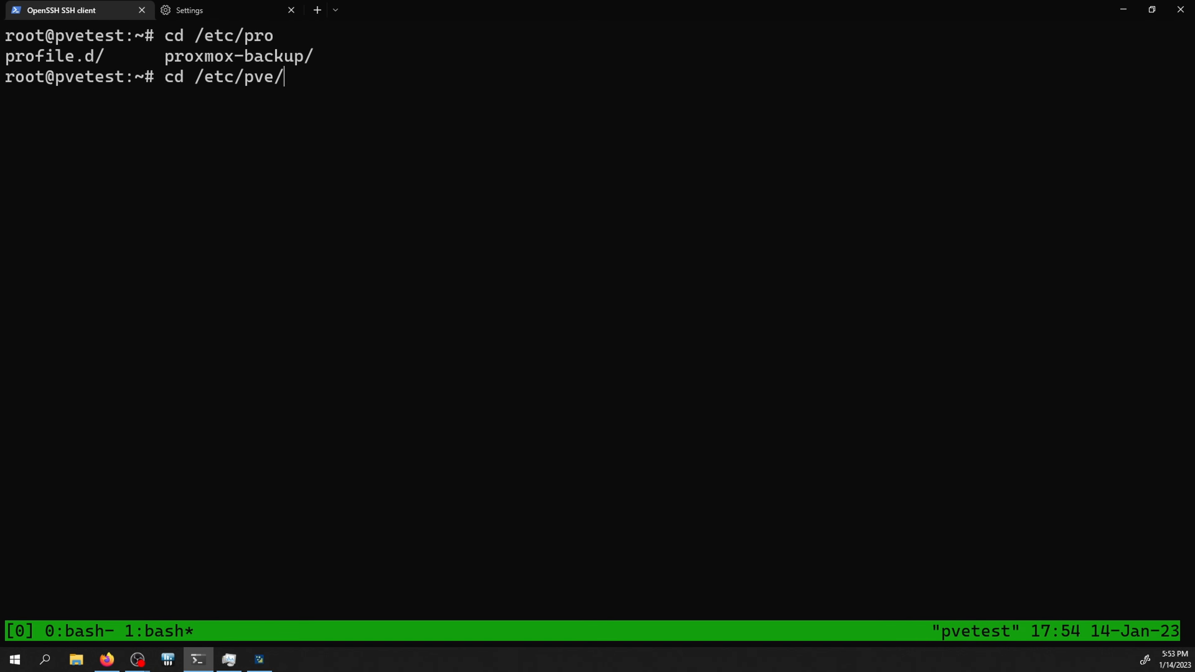
type("q")
key("Tab")
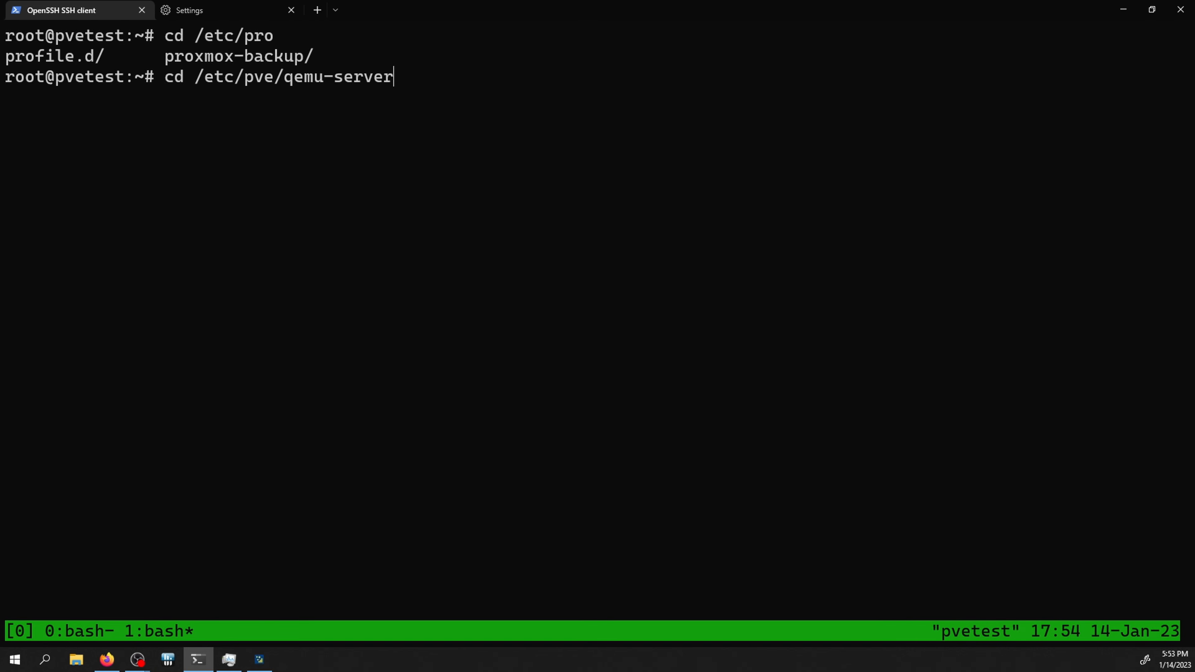
key("Return")
type("ls")
key("Return")
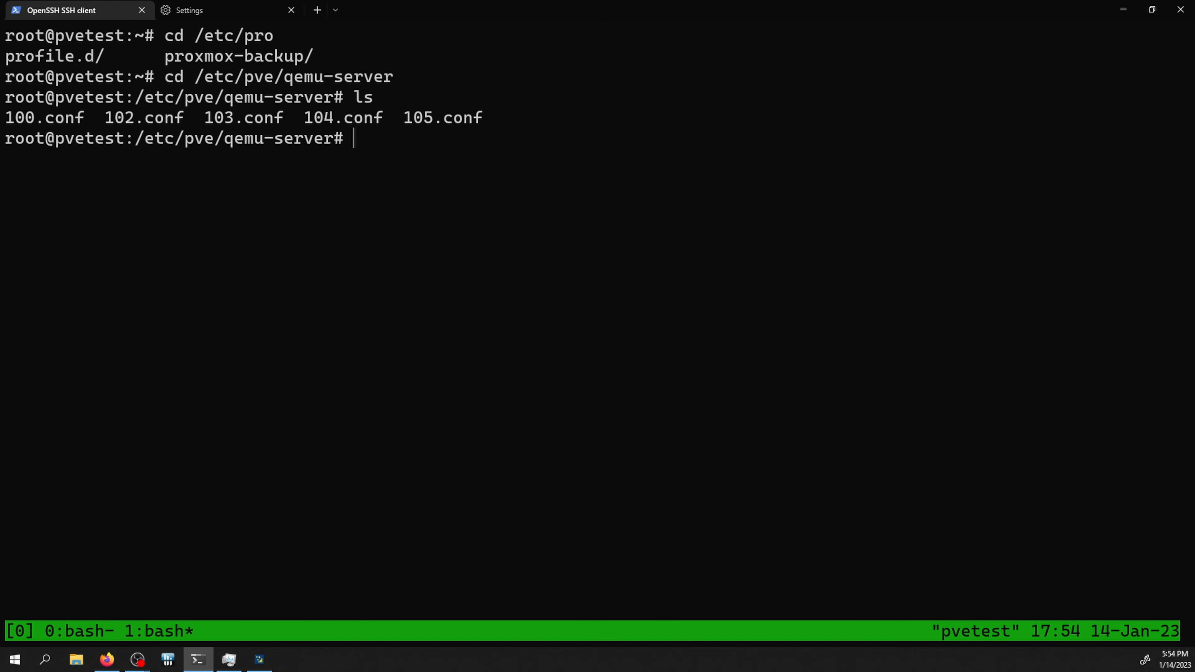
key("alt+Tab")
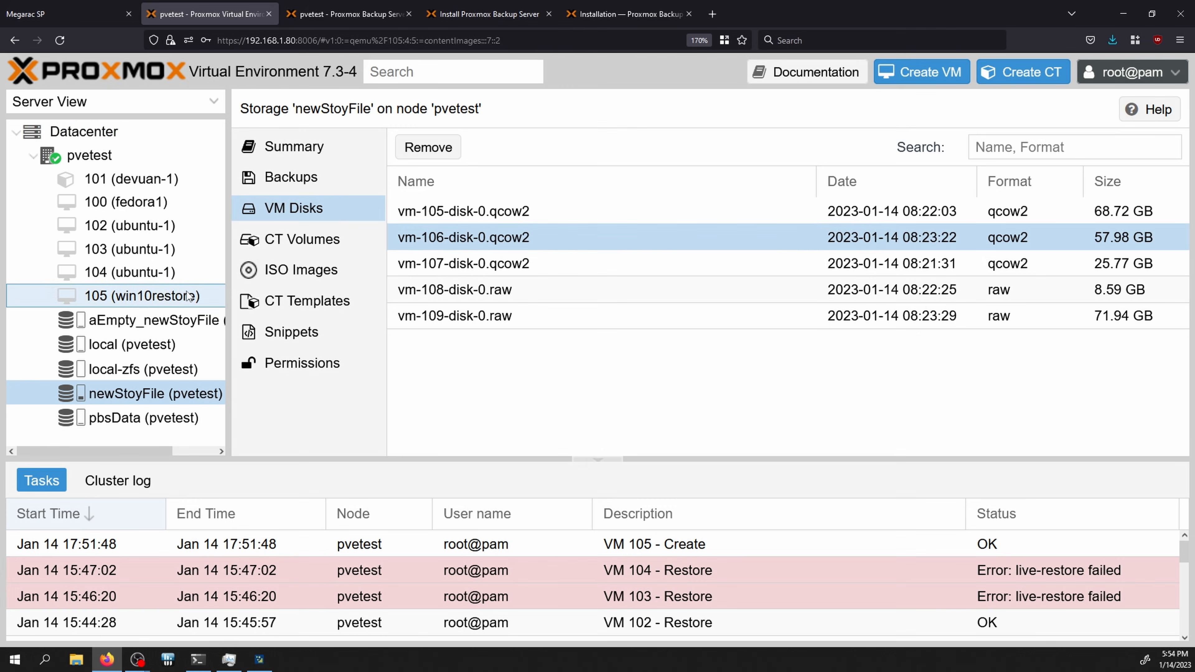
key("alt+Tab")
Step: Open 105.conf in vim and begin a new 'sata0:' line at the end
type("vim 1")
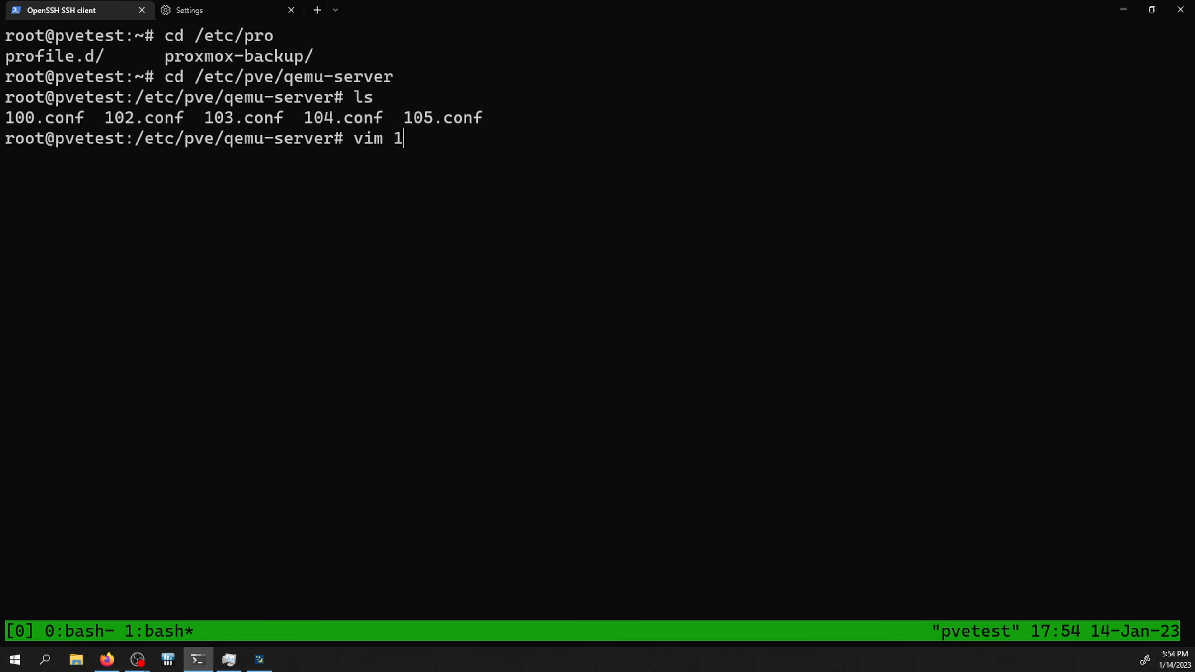
type("05")
key("Tab")
key("Return")
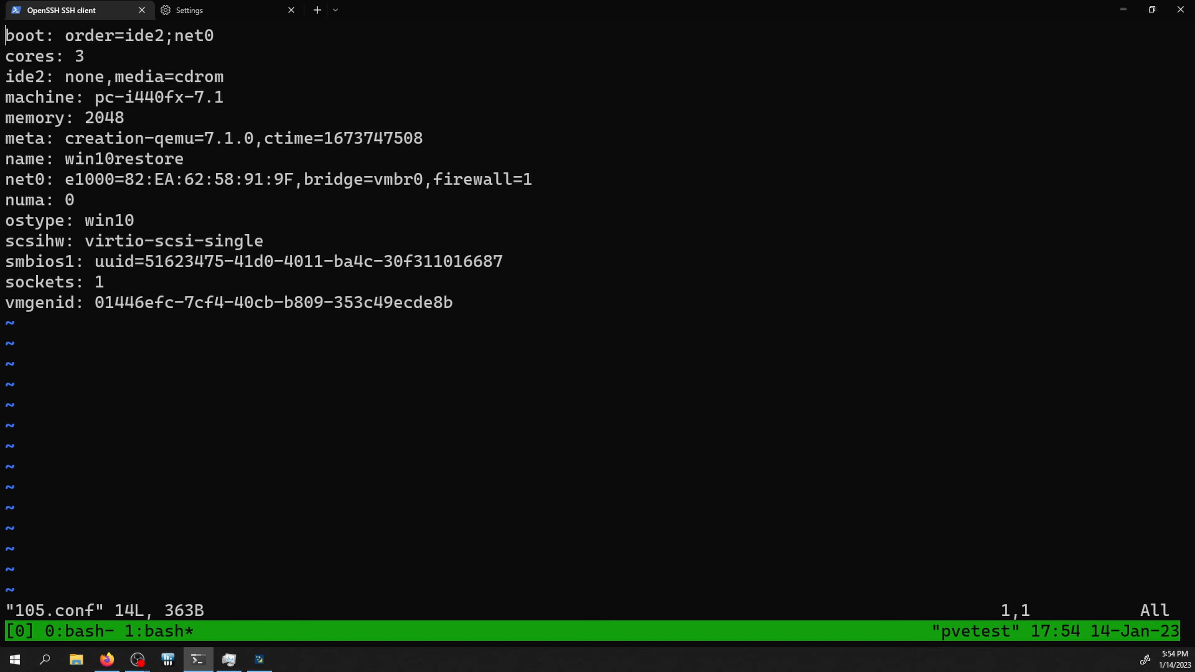
key("Down")
key("Down")
key("Down")
key("Down")
key("Down")
key("Down")
key("Down")
key("Down")
key("Down")
key("Down")
key("Down")
key("Down")
key("Down")
key("End")
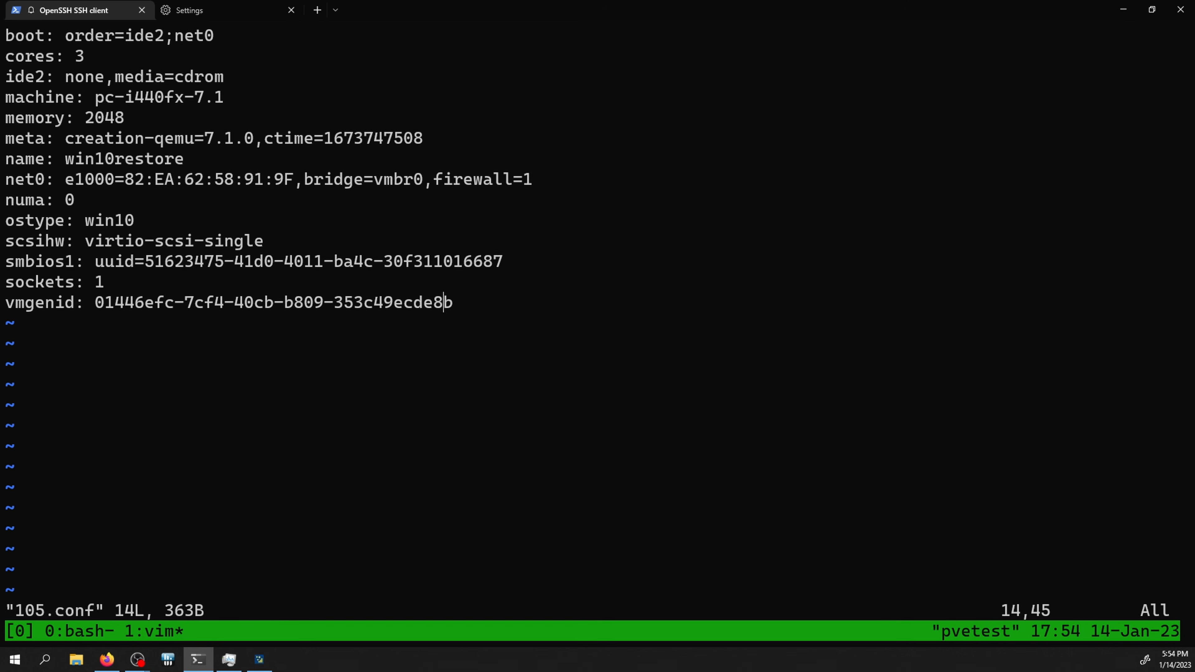
key("a")
key("Return")
key("Return")
type("s")
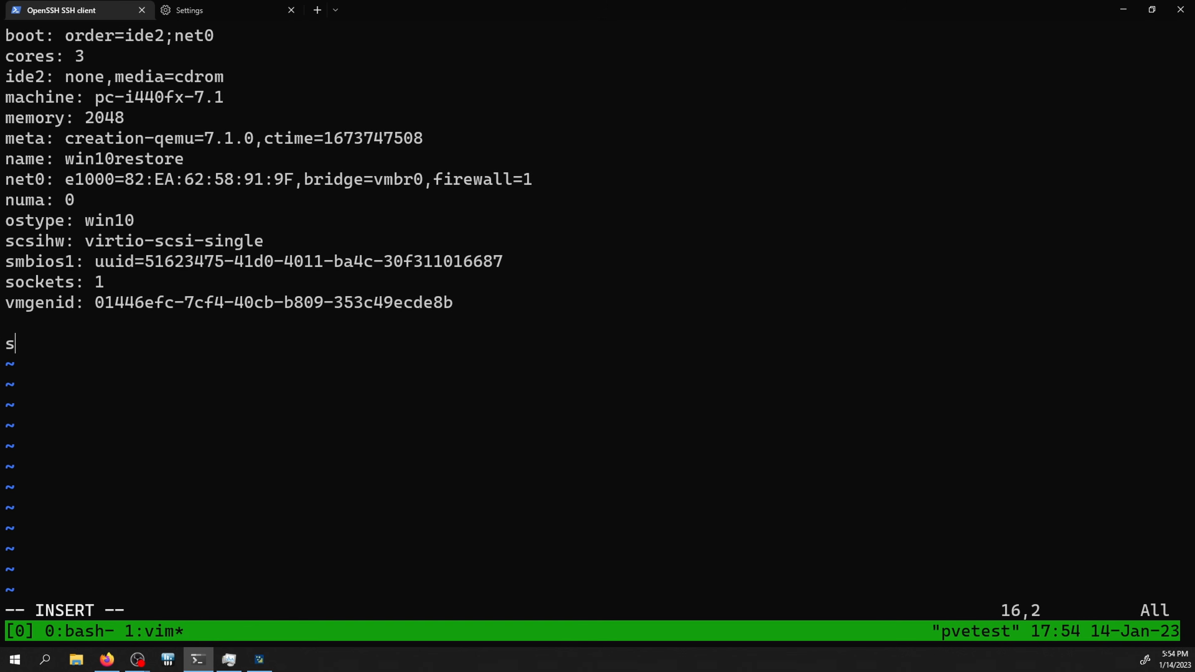
type("ata1")
key("BackSpace")
type("0:")
key("BackSpace")
type(":")
Step: Quit vim without saving and print 103.conf to view its virtio0 disk path
key("Escape")
type(":q!")
key("Return")
type("cat 103")
key("Tab")
key("Return")
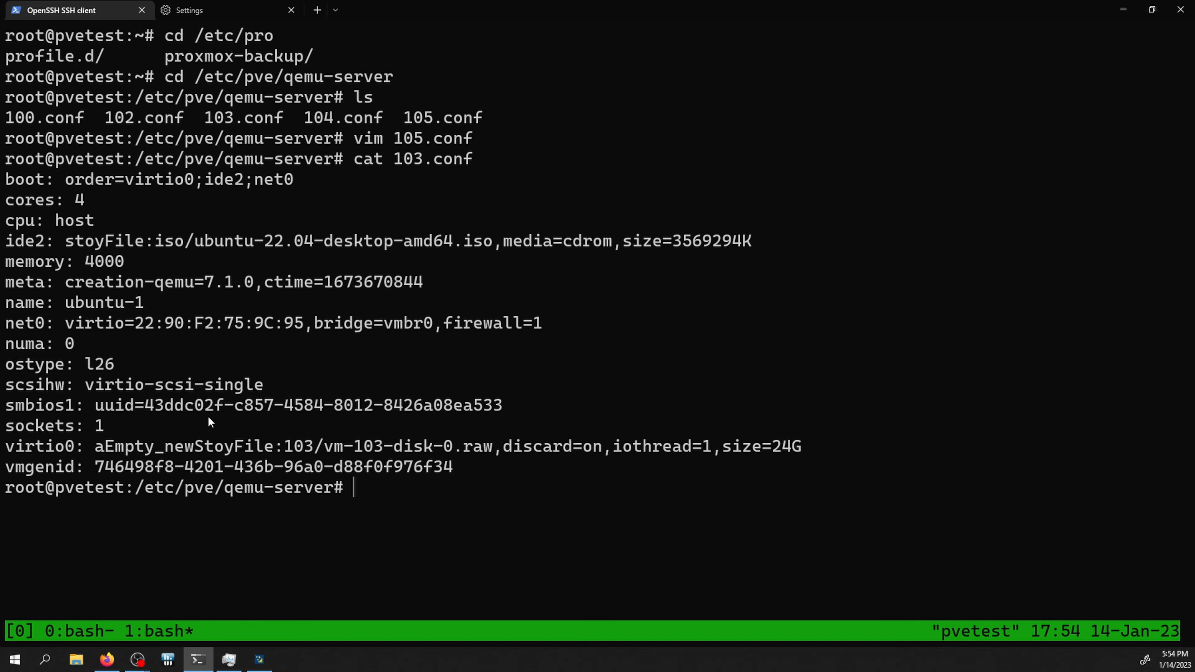
left_click_drag(90, 449, 401, 449)
key("alt+Tab")
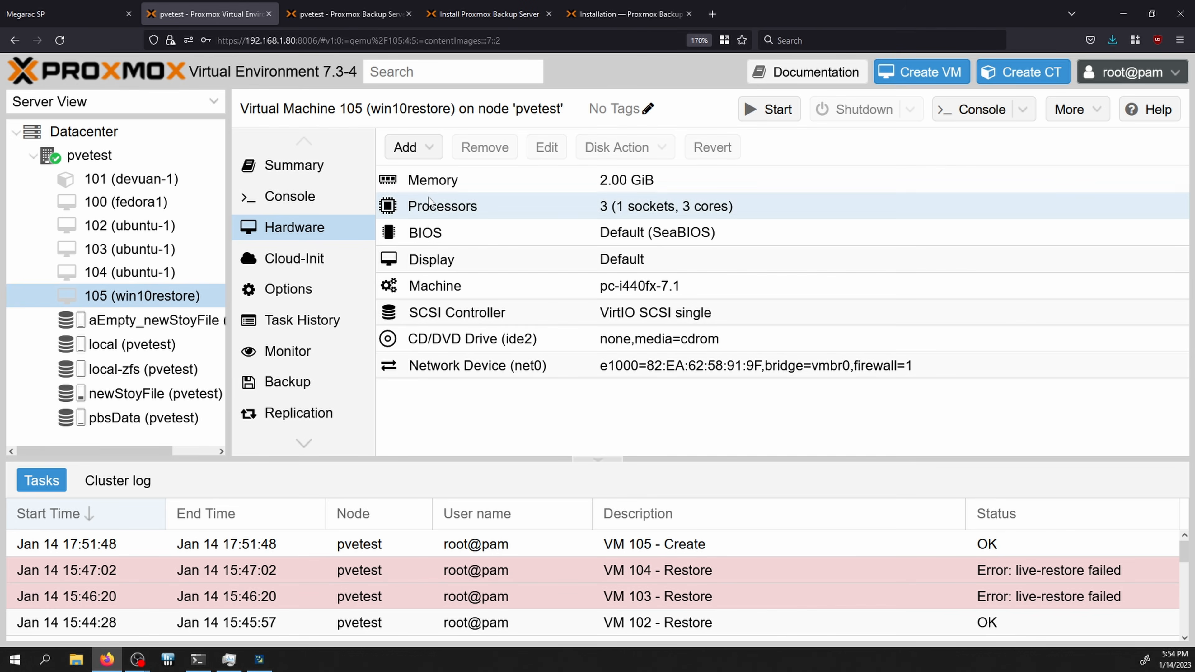
Step: Add a 32 GiB SATA 0 hard disk to VM 105 on aEmpty_newStoyFile storage
left_click(416, 148)
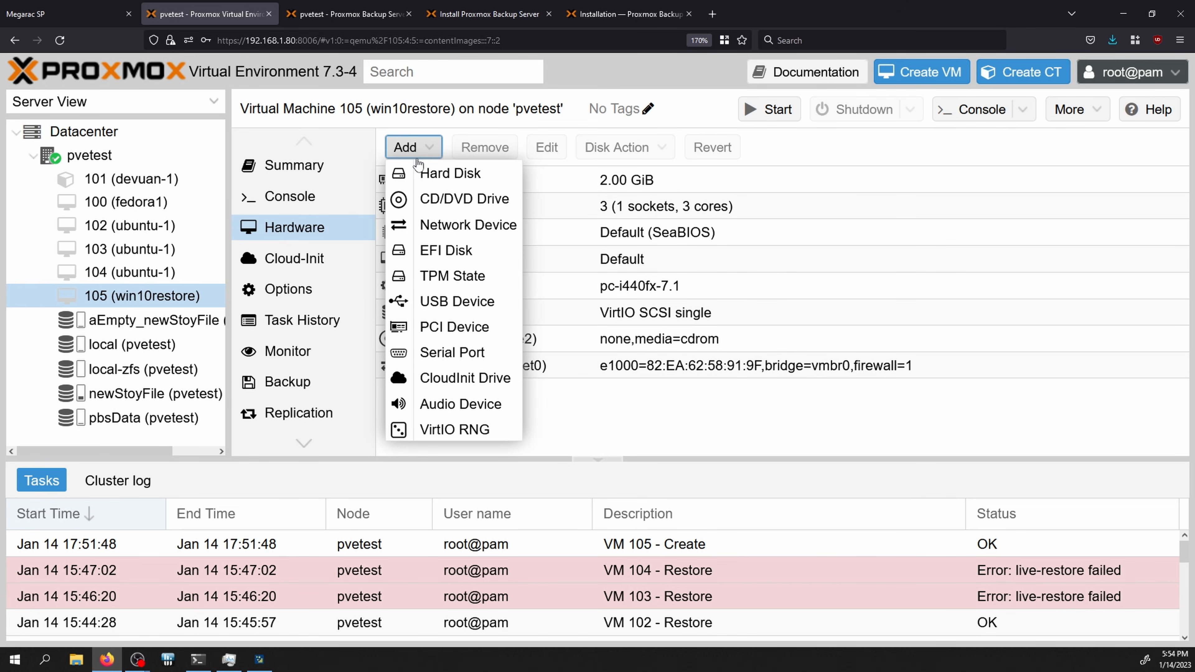
left_click(424, 174)
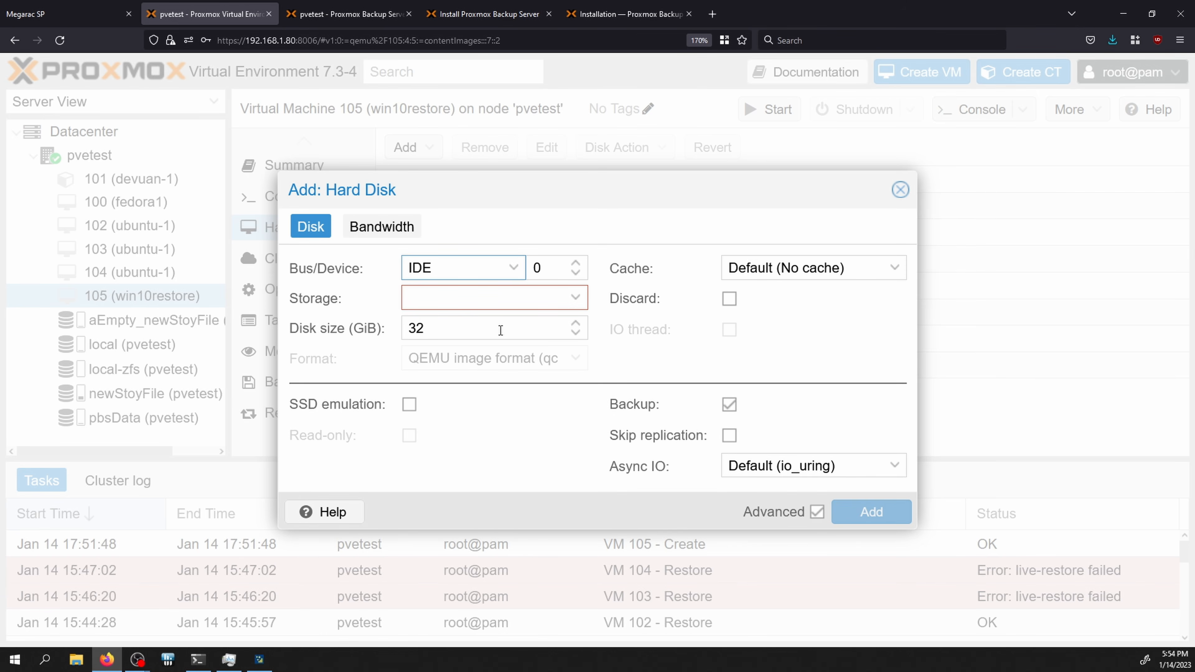
left_click(518, 282)
left_click(470, 325)
left_click(559, 297)
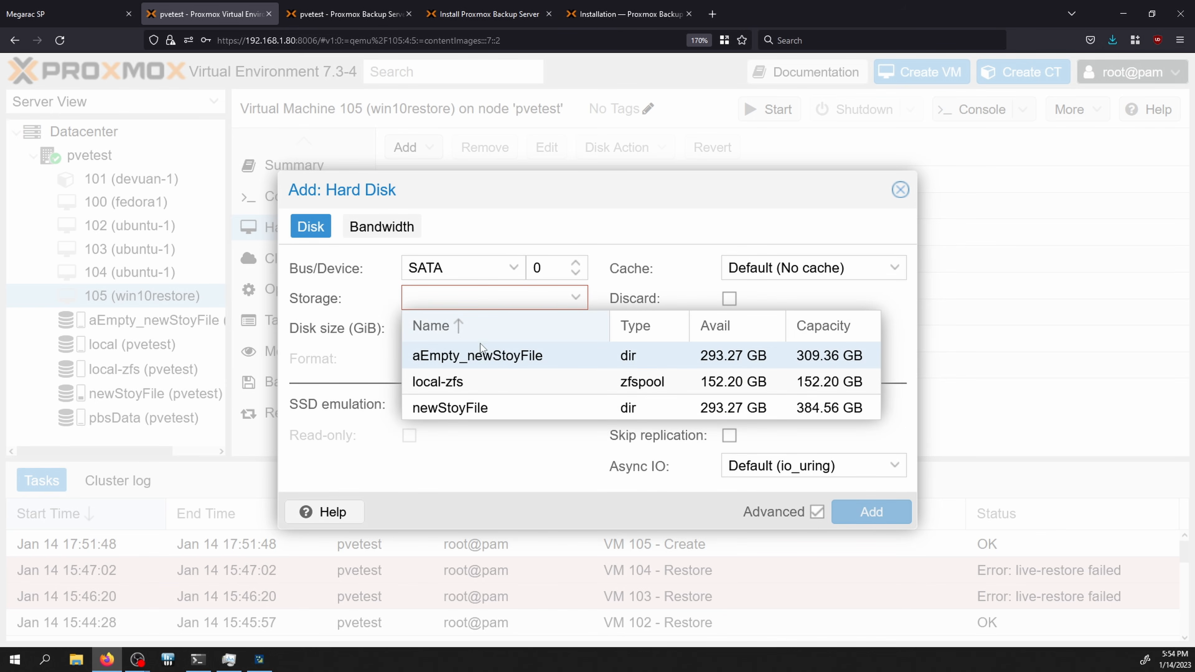
left_click(482, 356)
Step: Edit 105.conf in vim, typing the sata0 path 'newStoyFile:106/' while checking the old disk's name
key("alt+Tab")
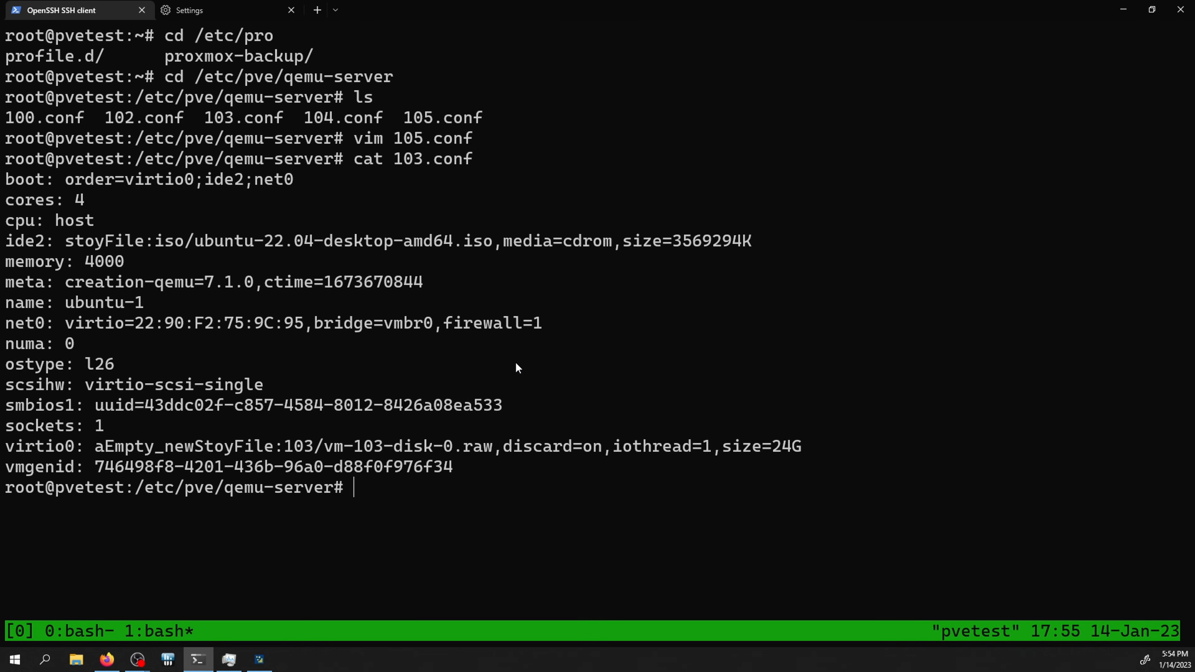
type("vim 105")
key("Tab")
key("Return")
key("i")
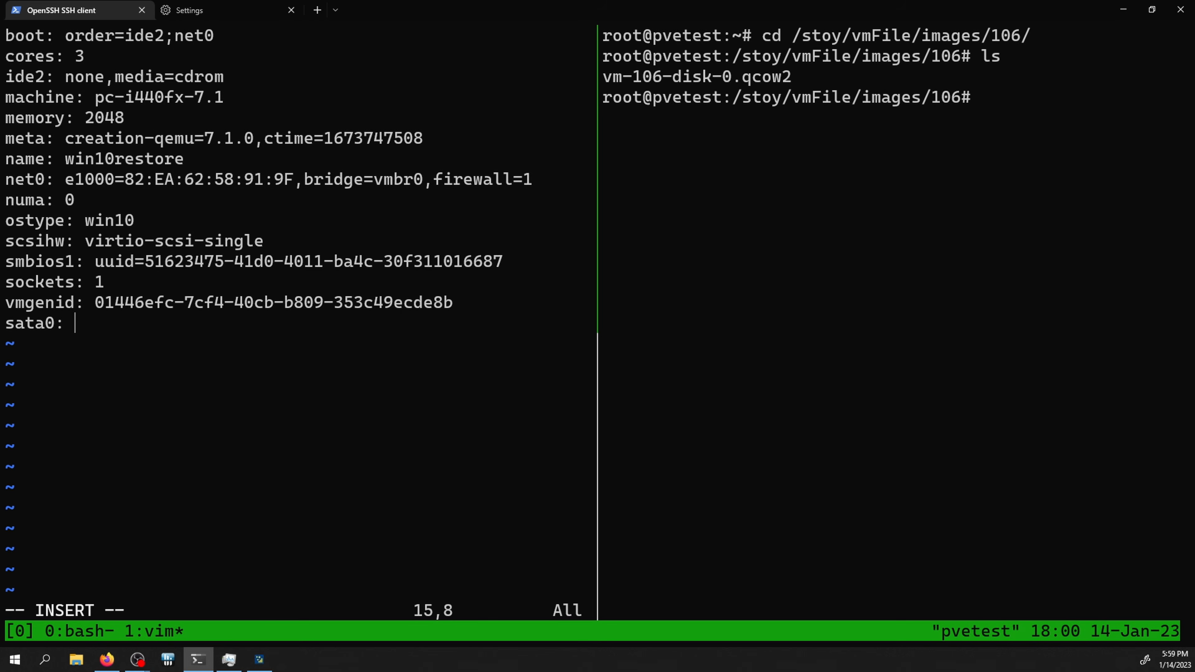
type("new")
type("StoyFile:")
key("alt+Tab")
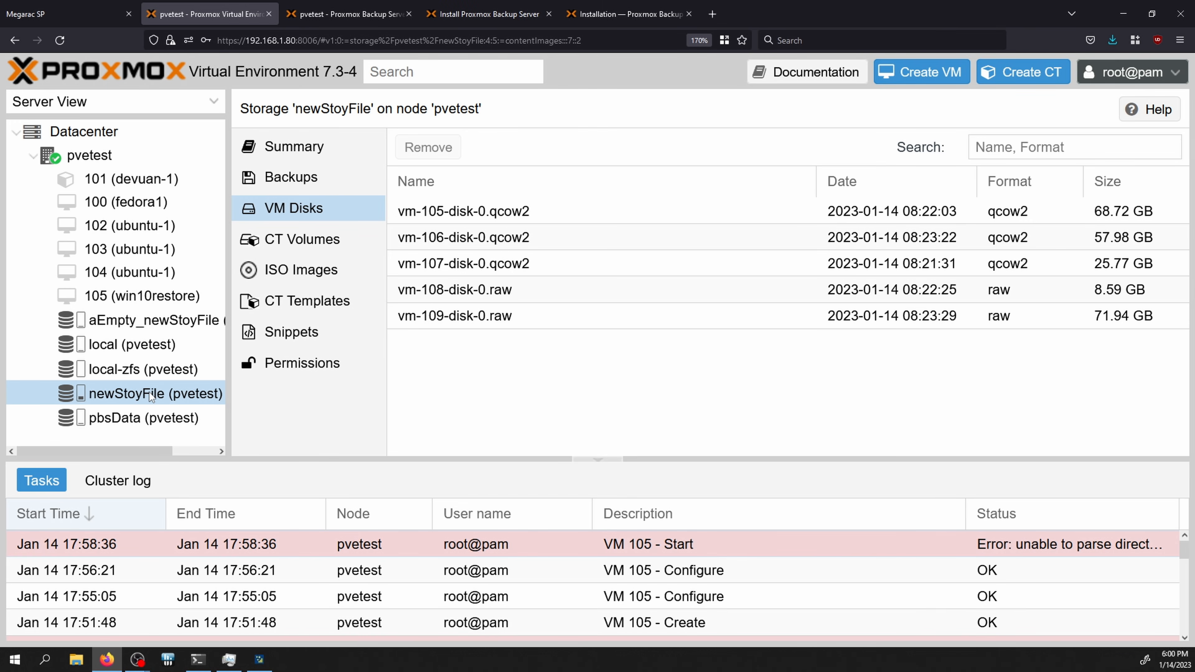
key("alt+Tab")
type("1")
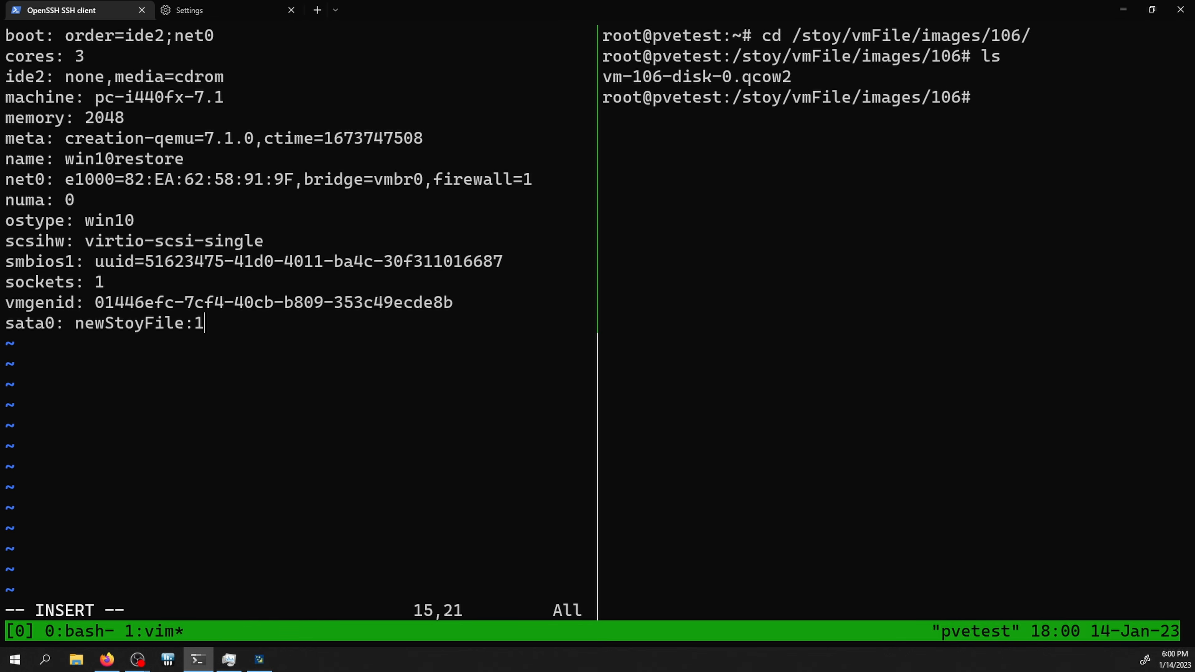
type("06/")
key("alt+Tab")
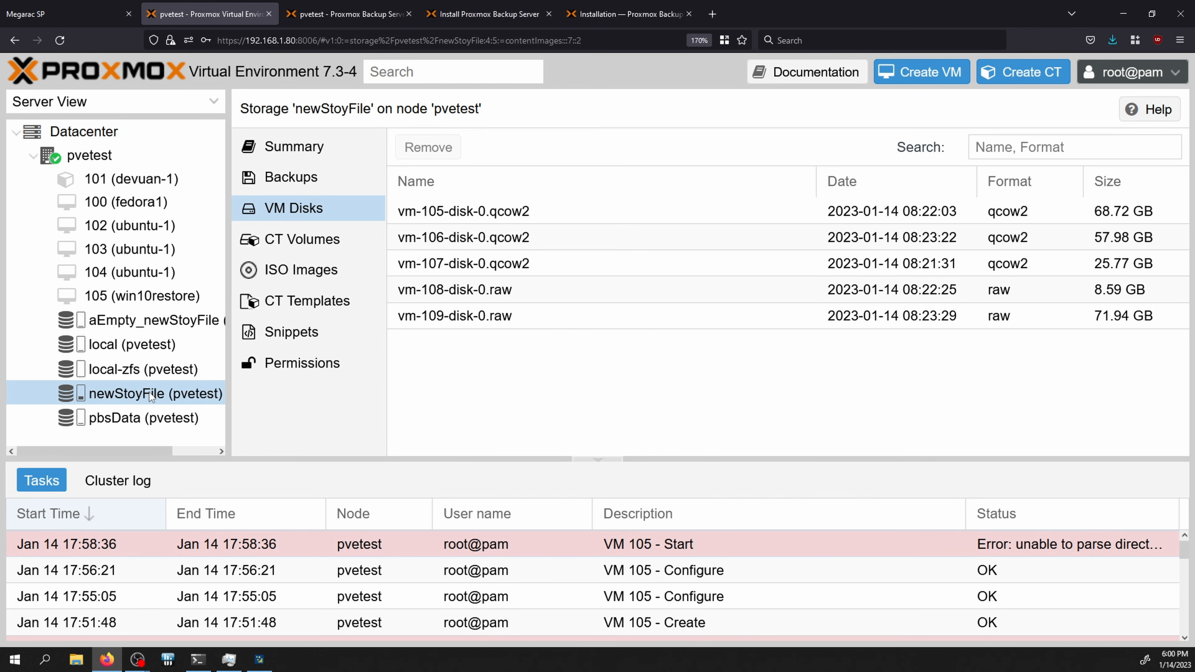
key("alt+Tab")
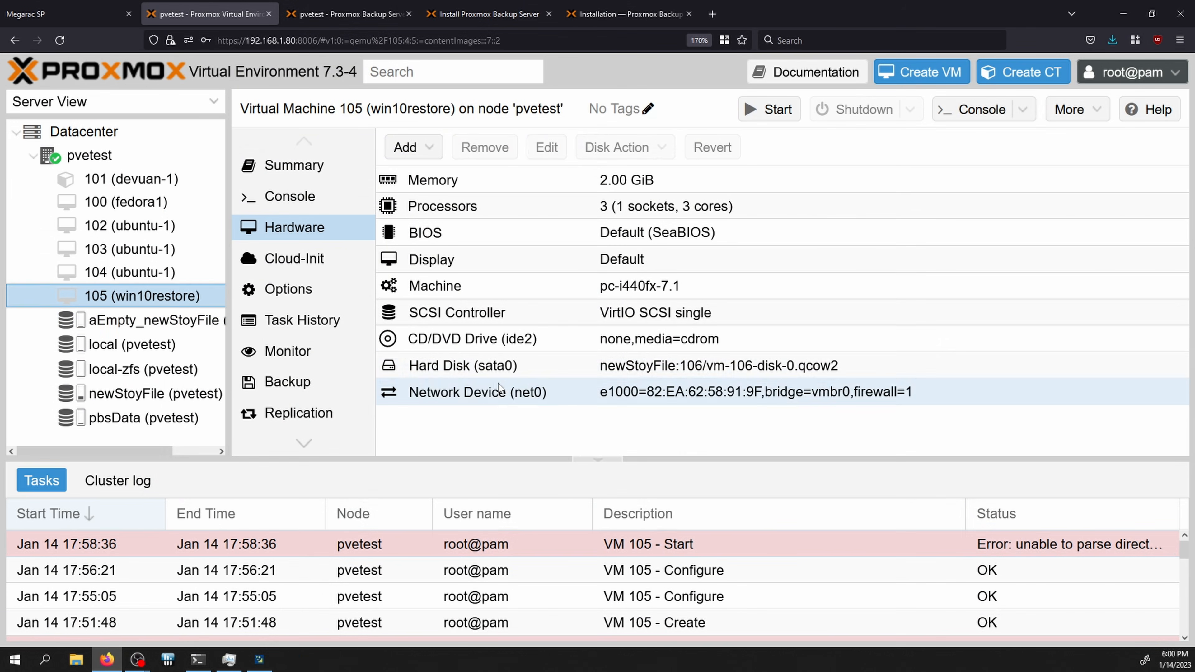
Step: Check VM 105's sata0 disk entry, start the VM, and view its task log and console
left_click(495, 371)
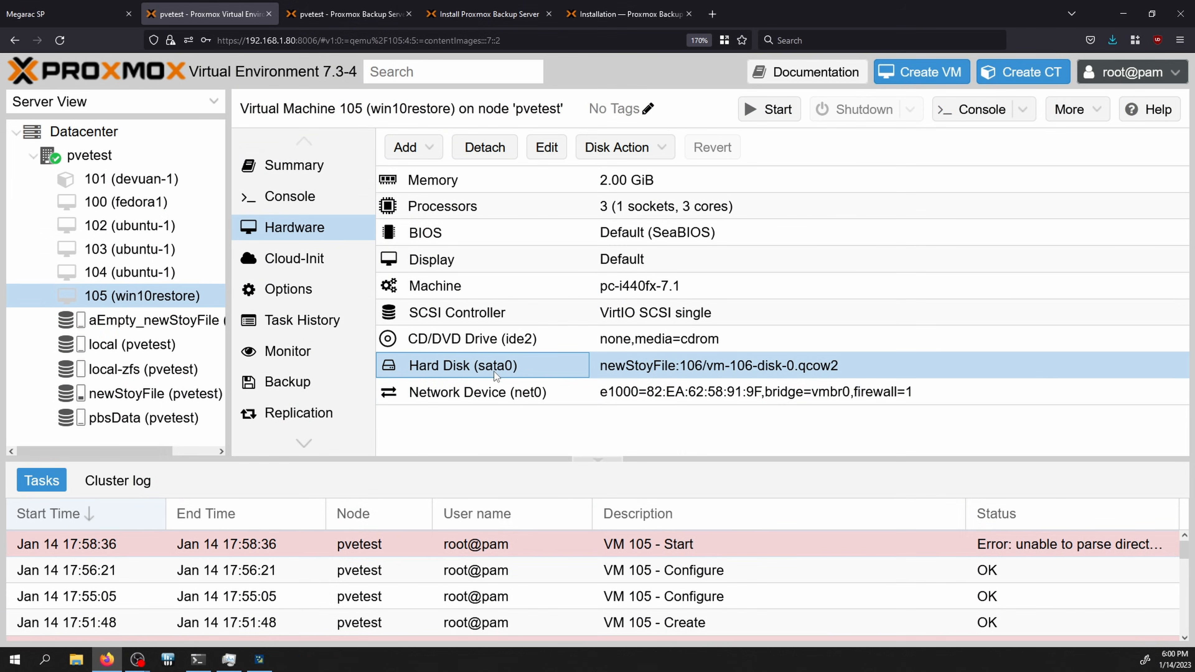
left_click(767, 111)
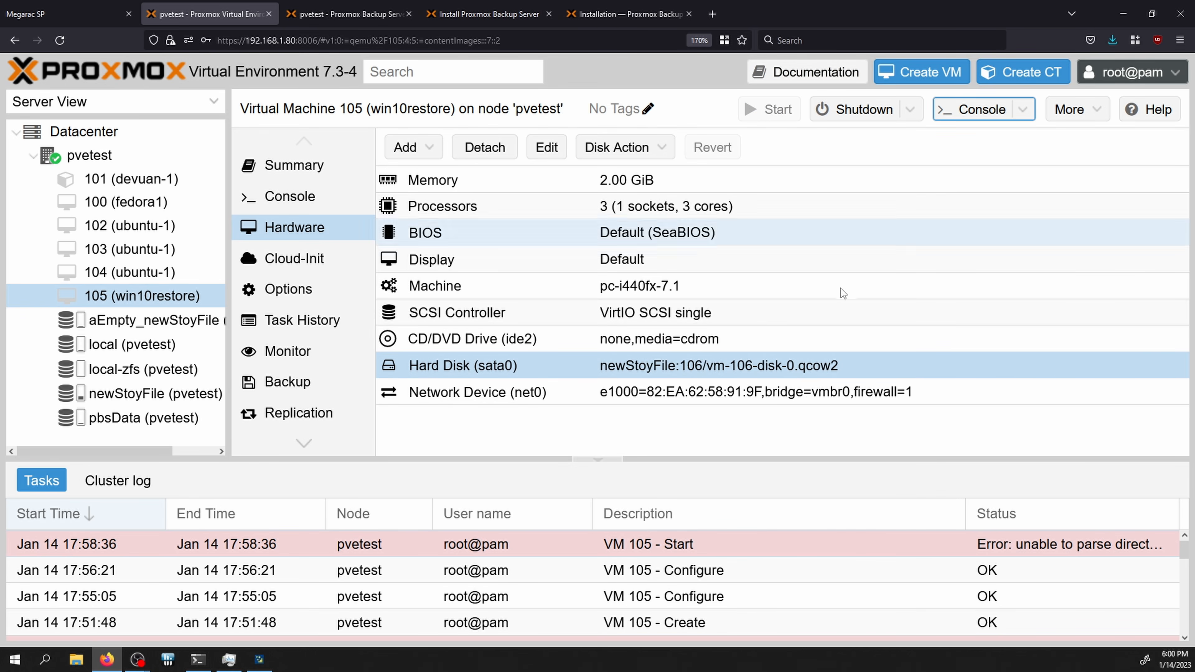
double_click(682, 549)
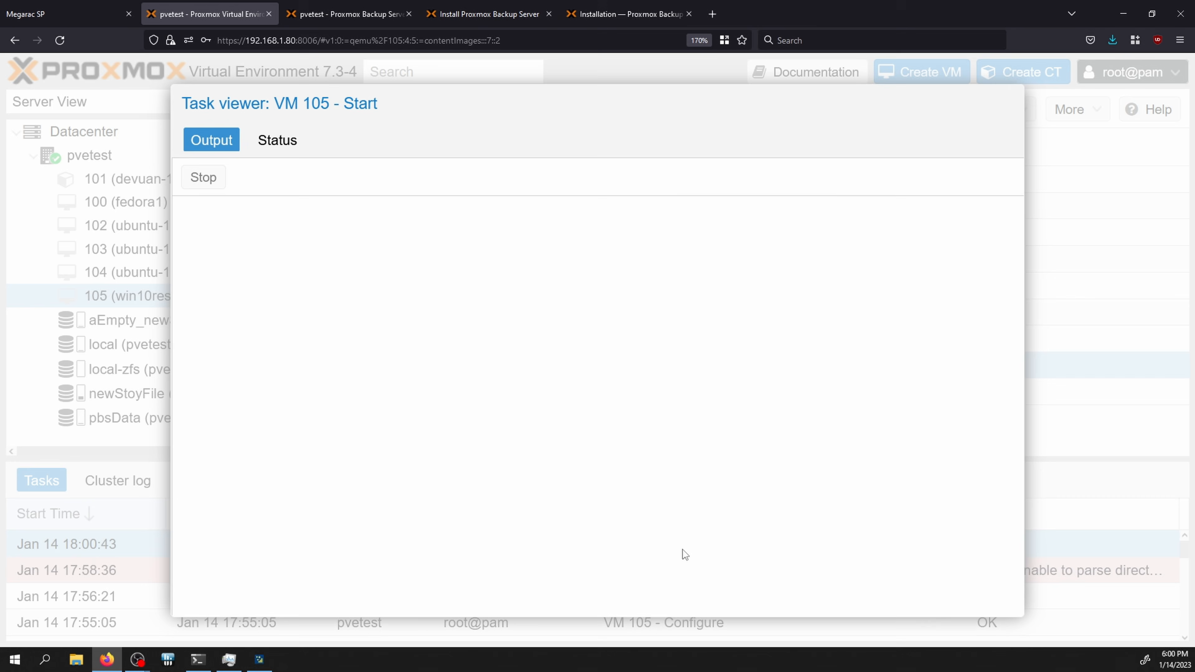
left_click(1007, 104)
left_click(974, 113)
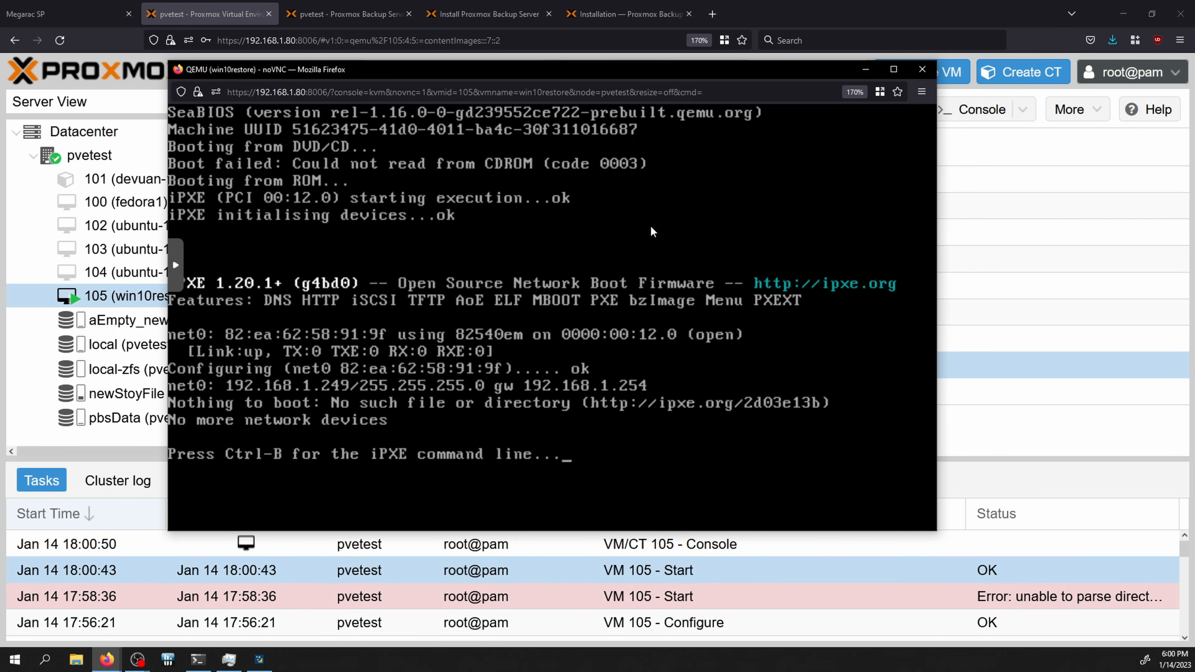
left_click(921, 70)
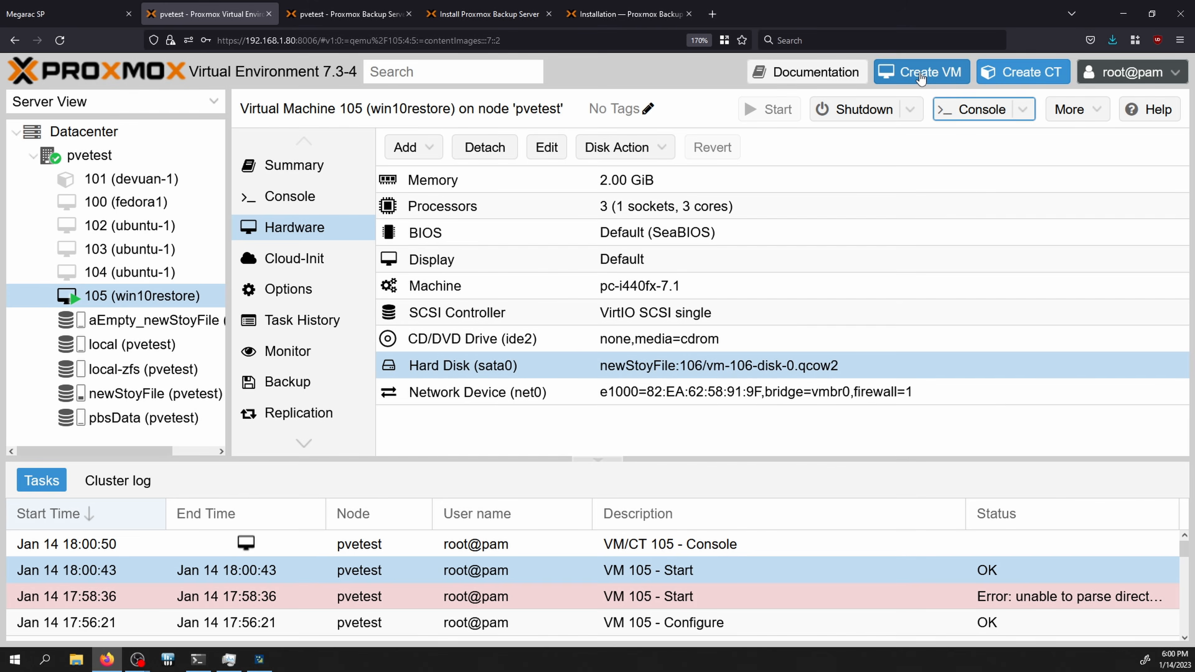
Step: Force-stop VM 105 and open its Options panel
left_click(913, 115)
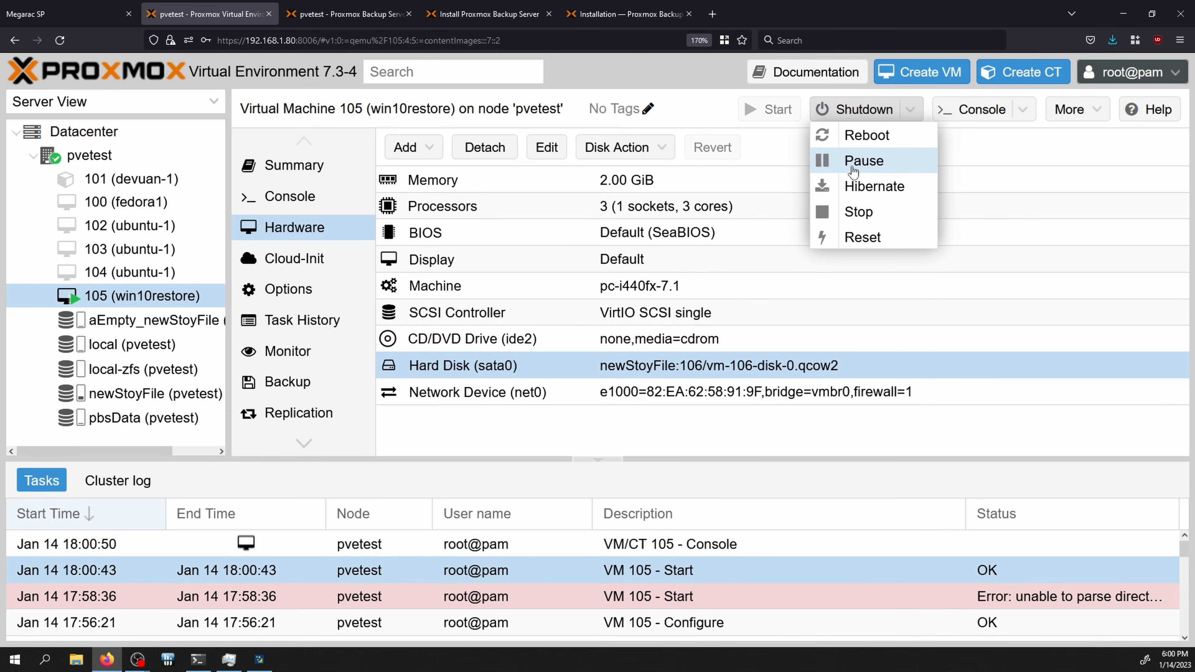
left_click(849, 207)
left_click(539, 408)
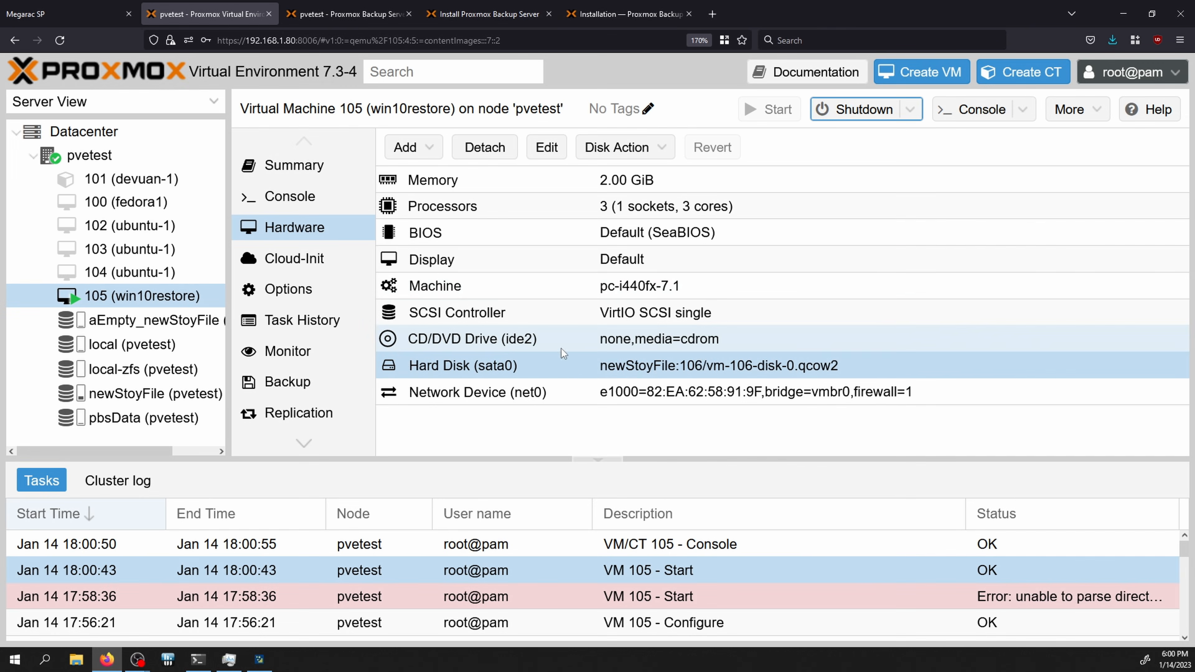
left_click(313, 288)
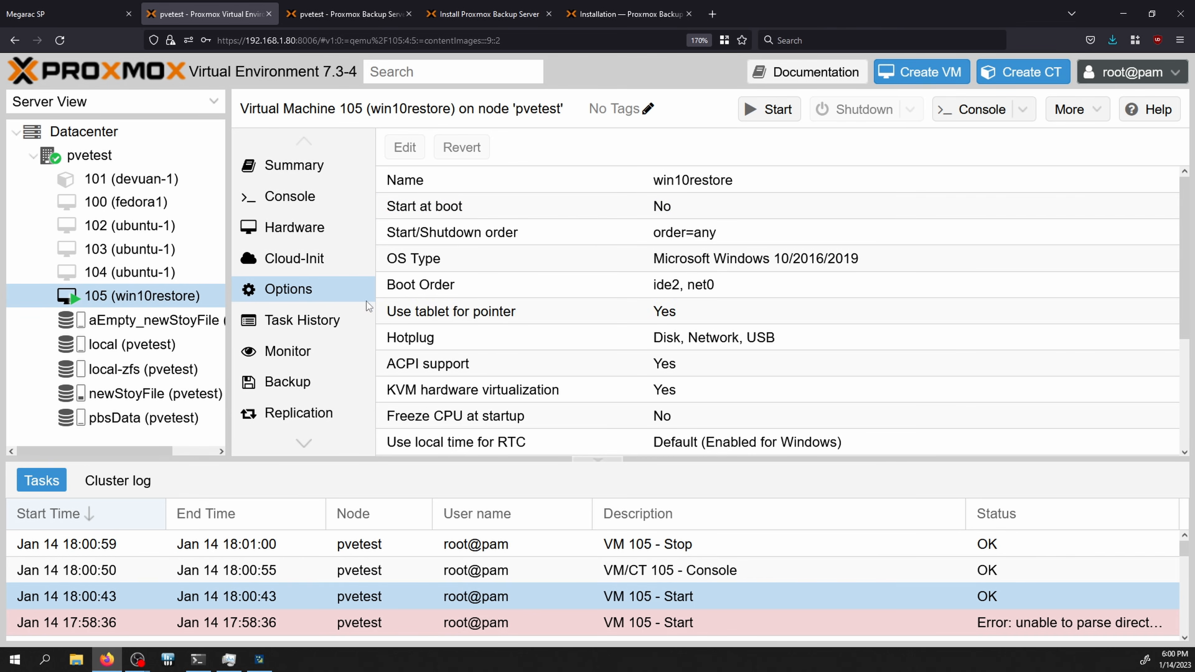
Step: Enable sata0 and move it to the top of VM 105's boot order, then open the console
double_click(559, 286)
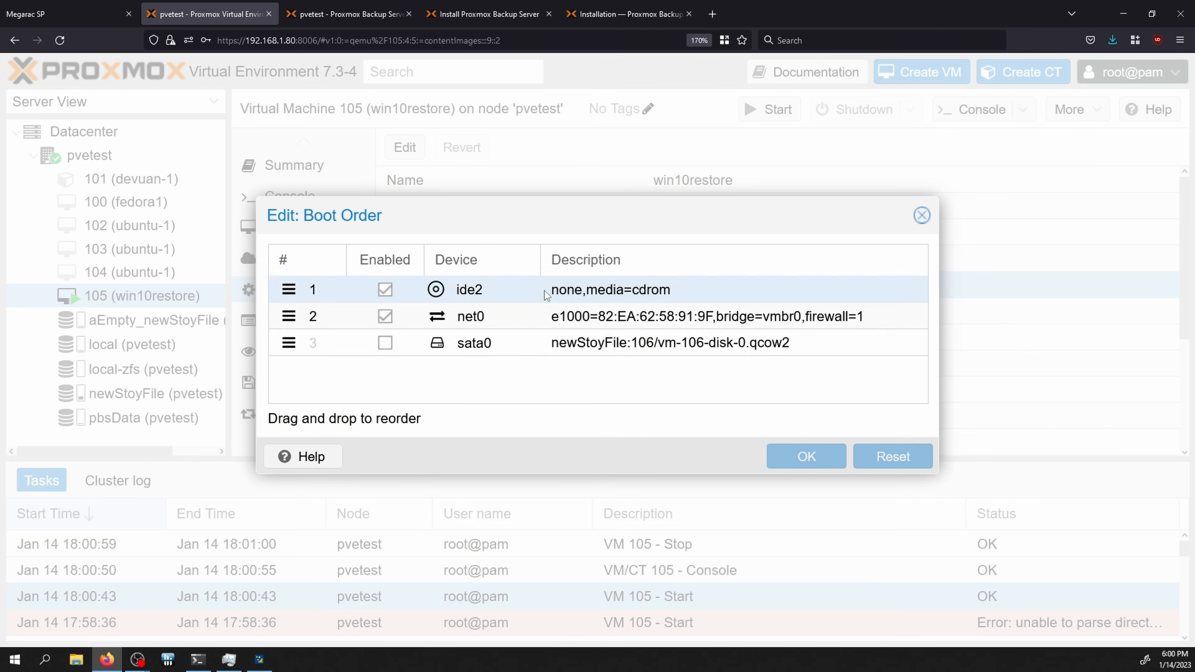
left_click(385, 342)
left_click_drag(289, 344, 296, 286)
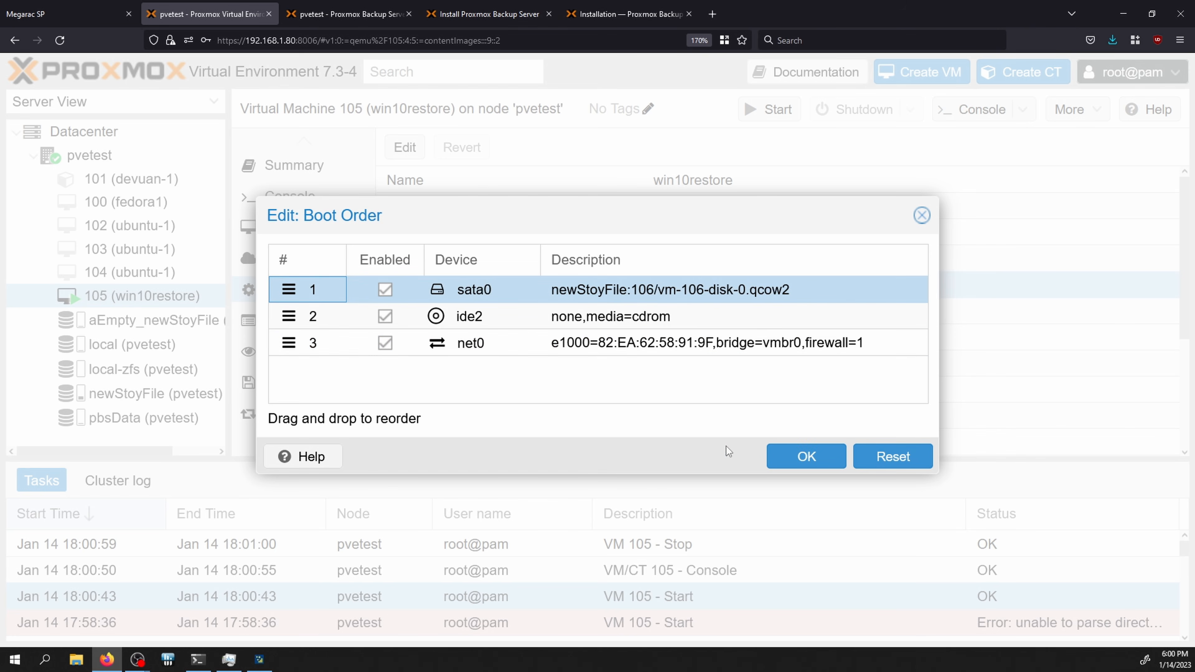
left_click(800, 456)
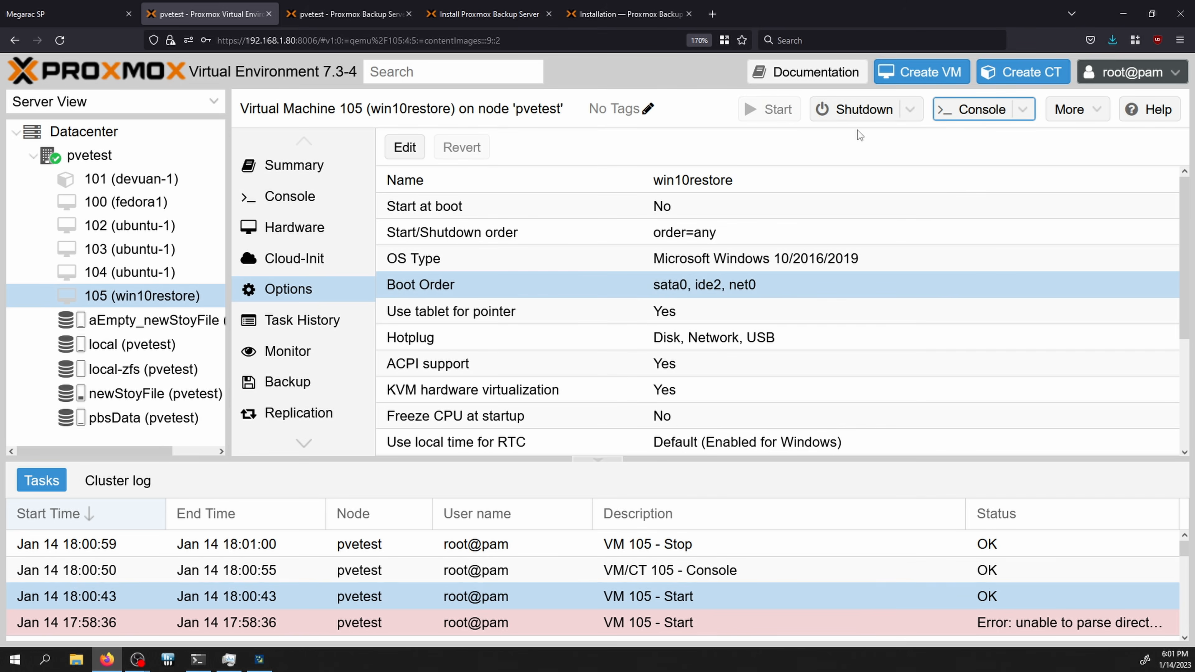
left_click(958, 113)
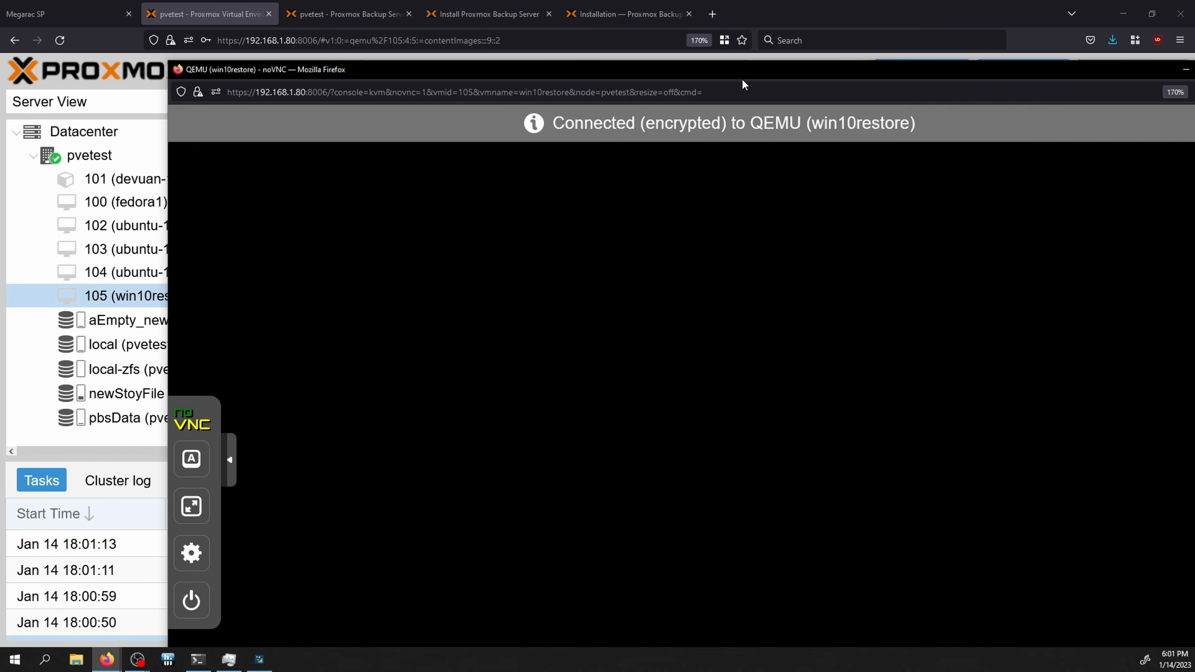
left_click_drag(703, 63, 570, 85)
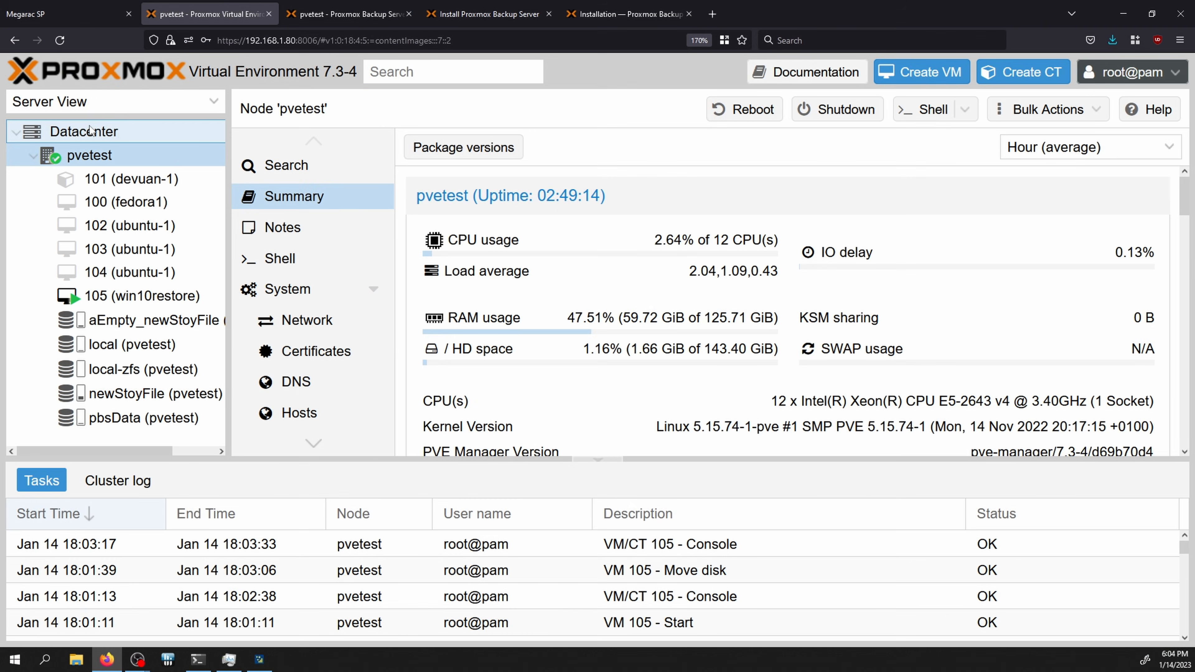
Step: Add an LVM storage with ID oldSnew on the existing snew volume group
left_click(93, 134)
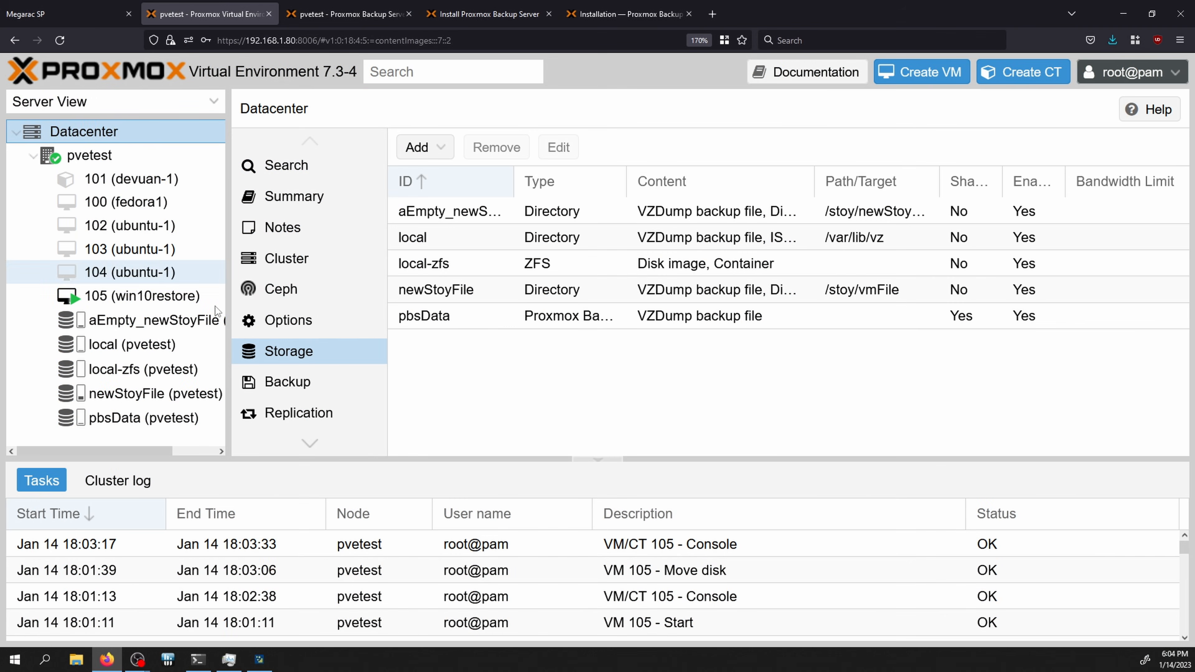
left_click(432, 146)
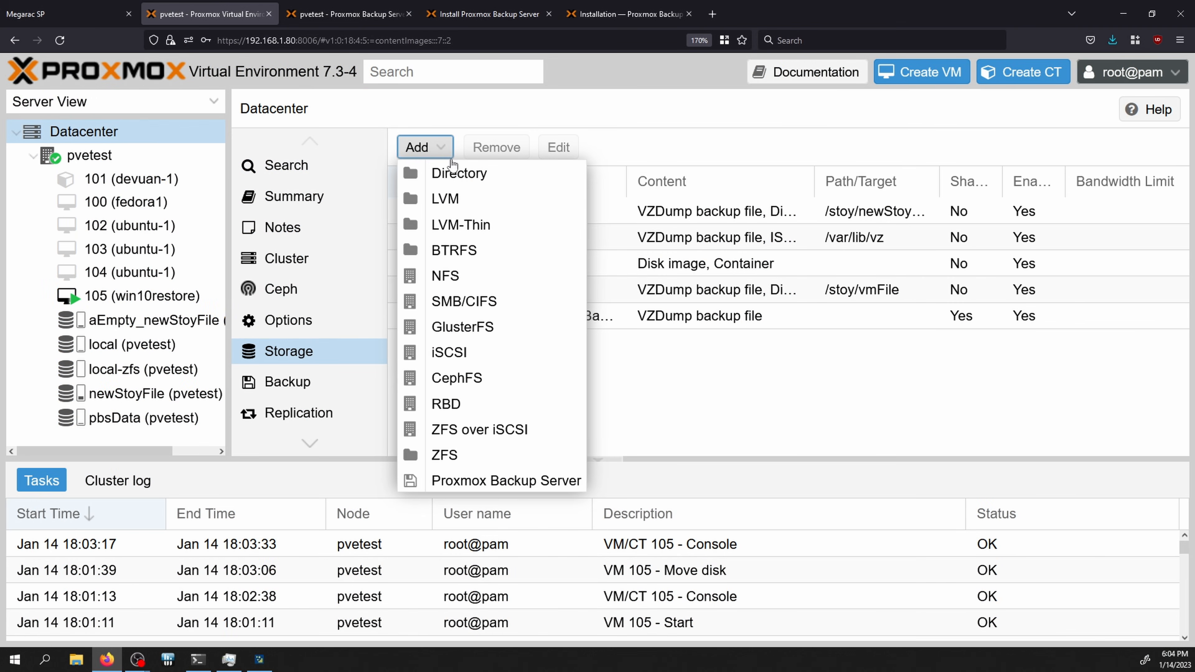
left_click(456, 200)
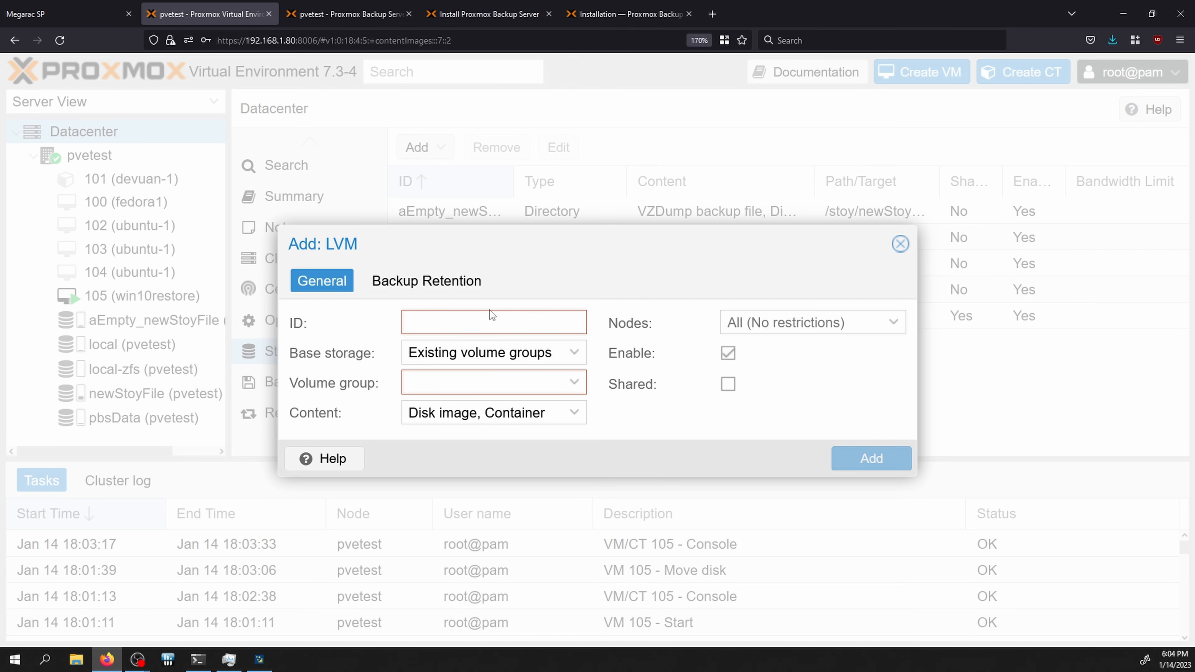
left_click(489, 354)
left_click(489, 376)
left_click(486, 382)
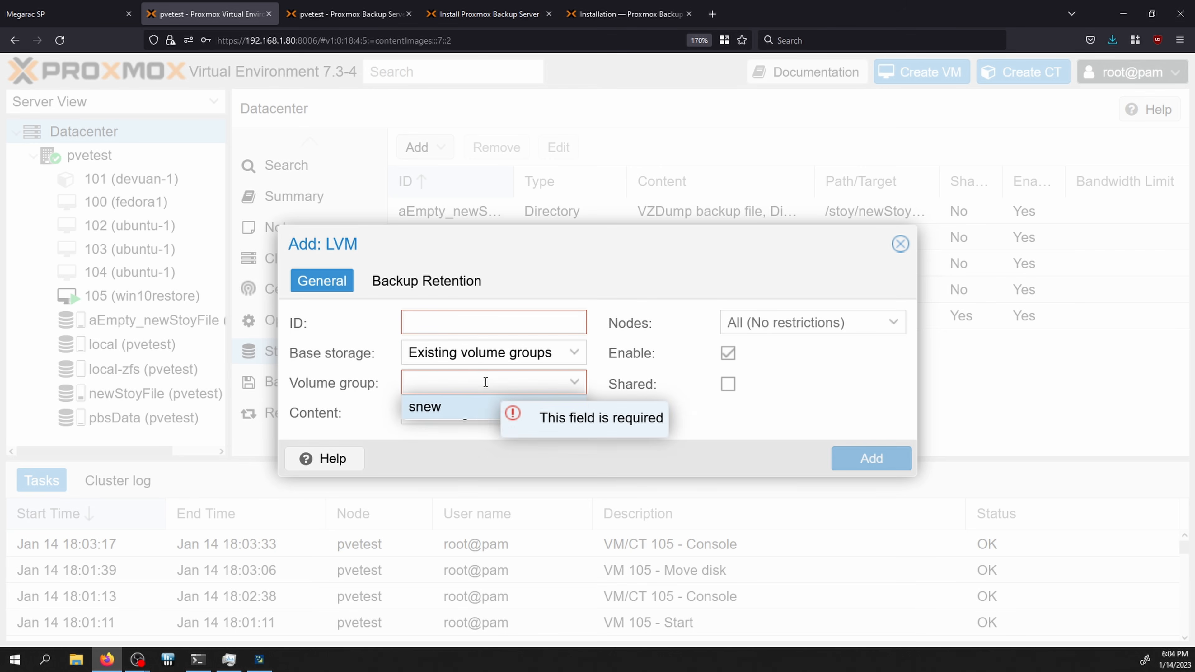
left_click(473, 407)
left_click(446, 327)
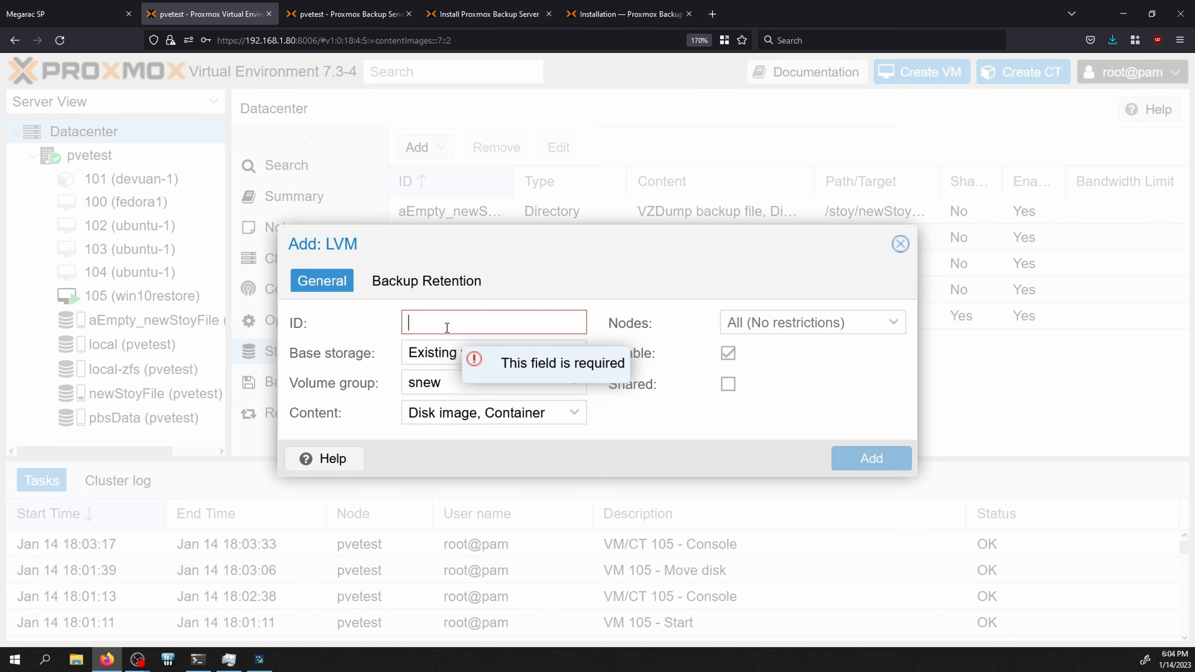
type("oldSnew")
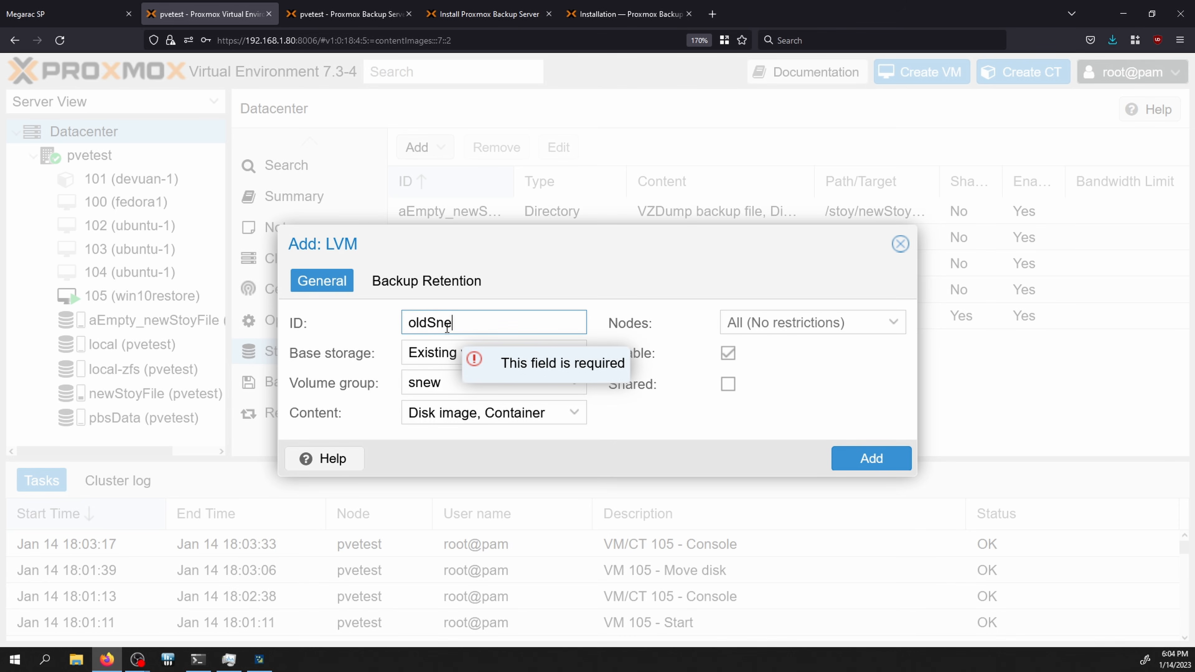
left_click(865, 461)
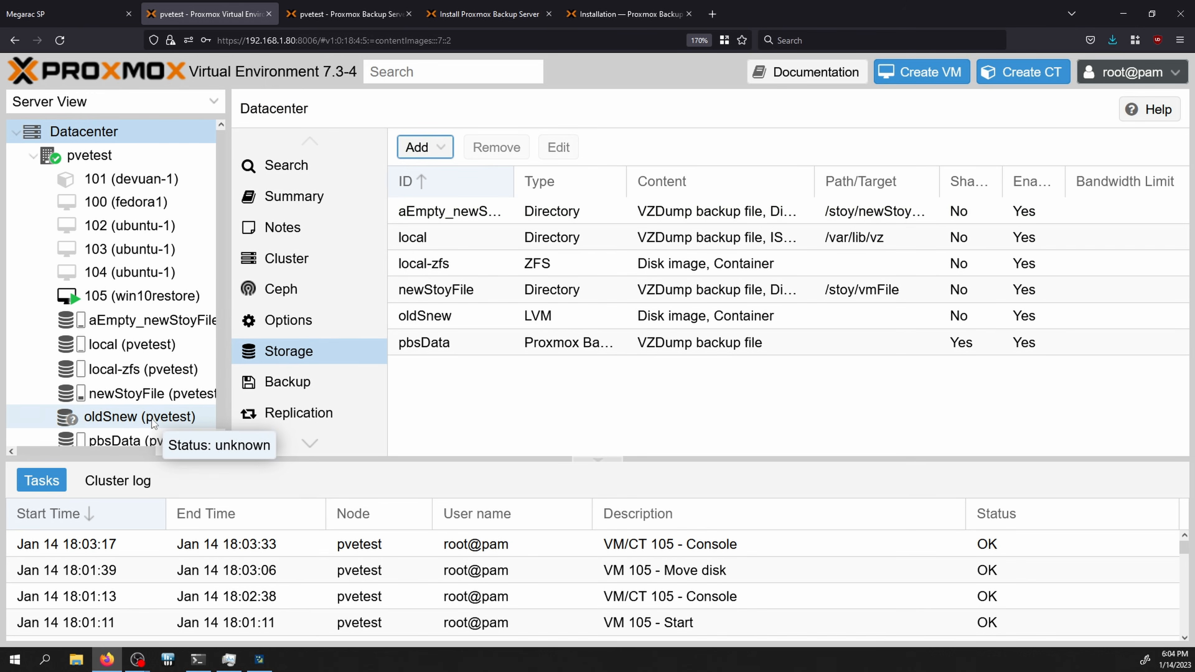
Step: List oldSnew's VM disks, selecting vm-111, vm-112, vm-113 and vm-114 disk entries
left_click(149, 418)
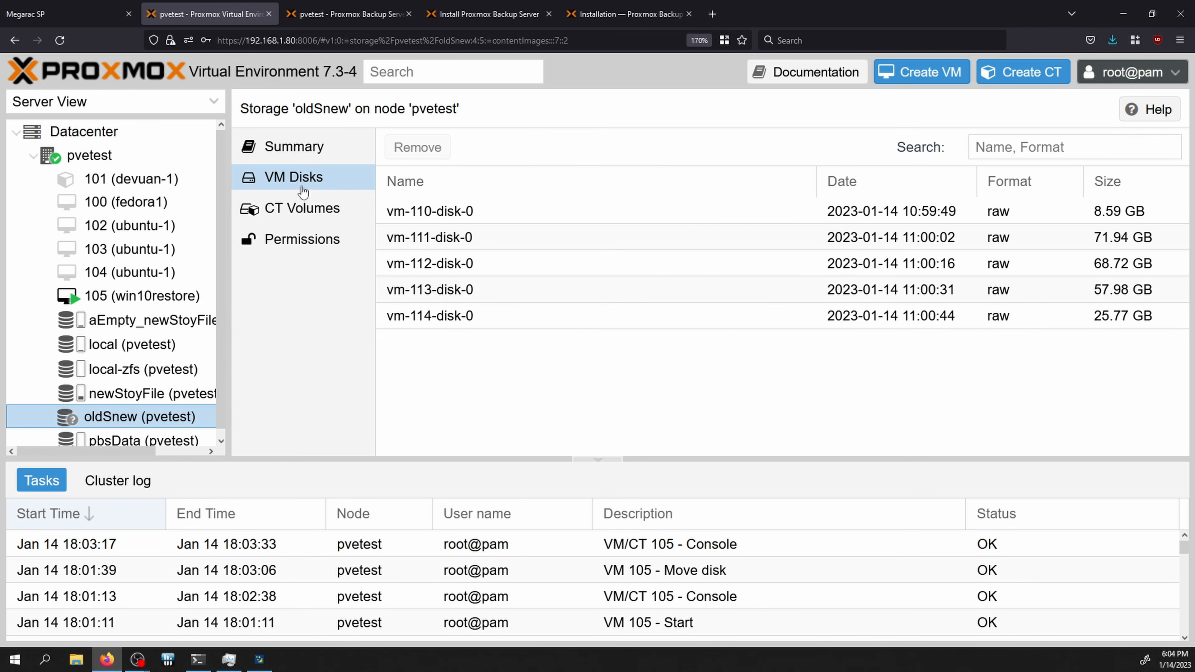
left_click(555, 238)
left_click(569, 314)
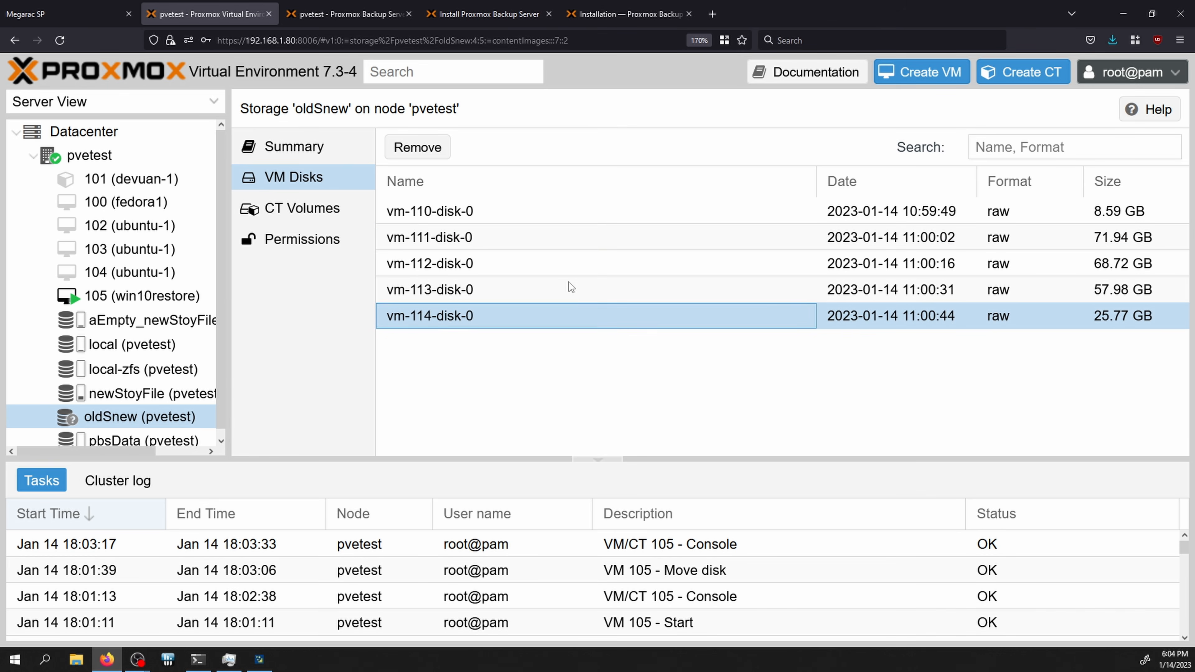
left_click(568, 290)
left_click(572, 236)
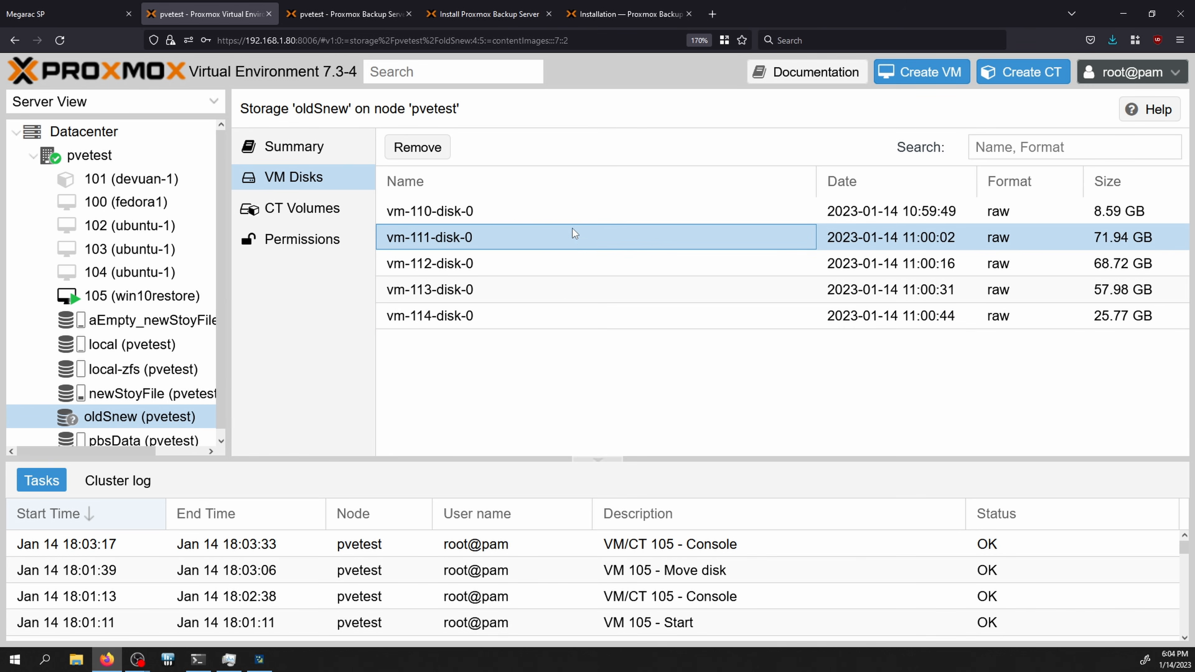
left_click(574, 273)
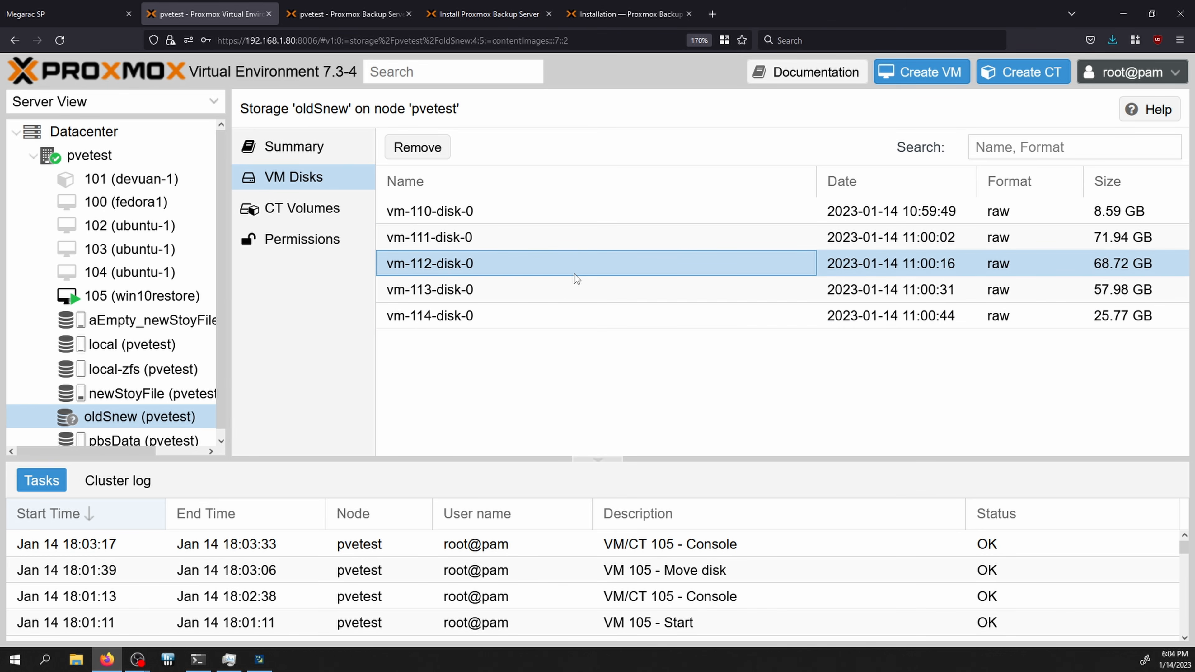
left_click(575, 291)
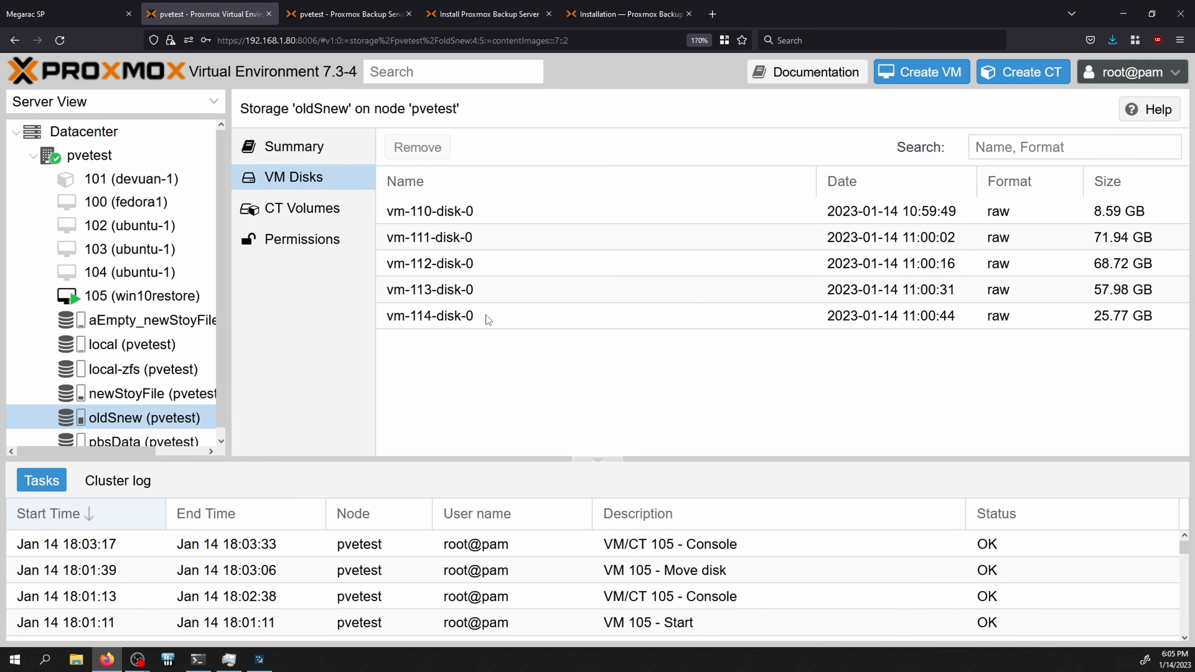
left_click(490, 301)
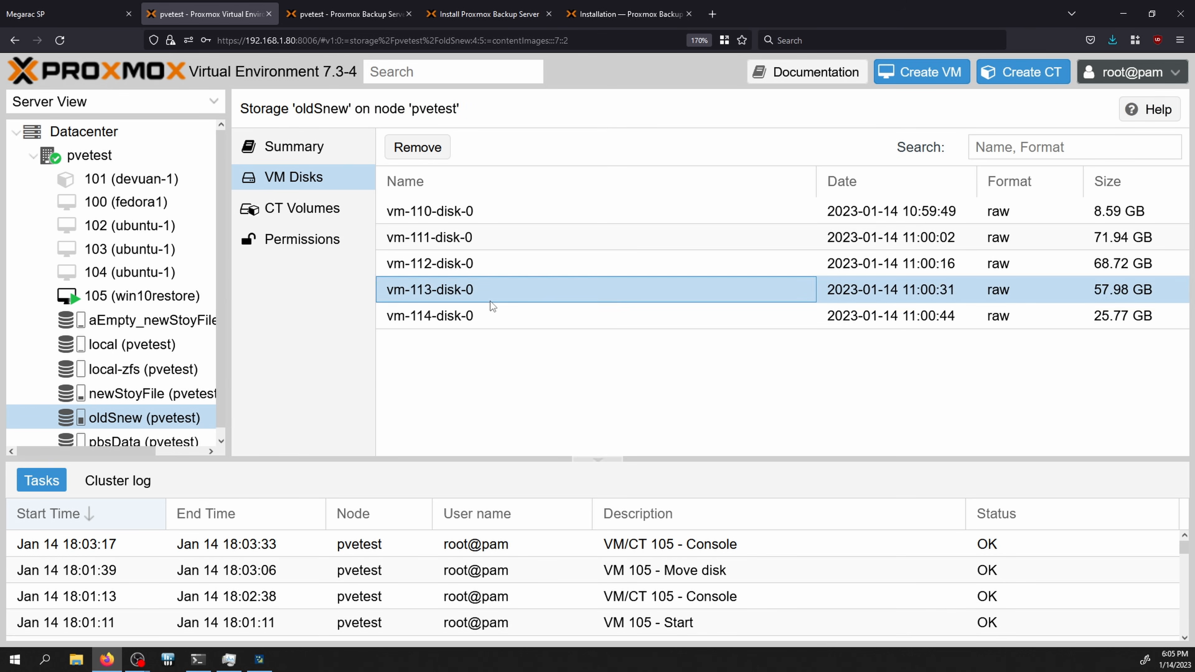
left_click(490, 310)
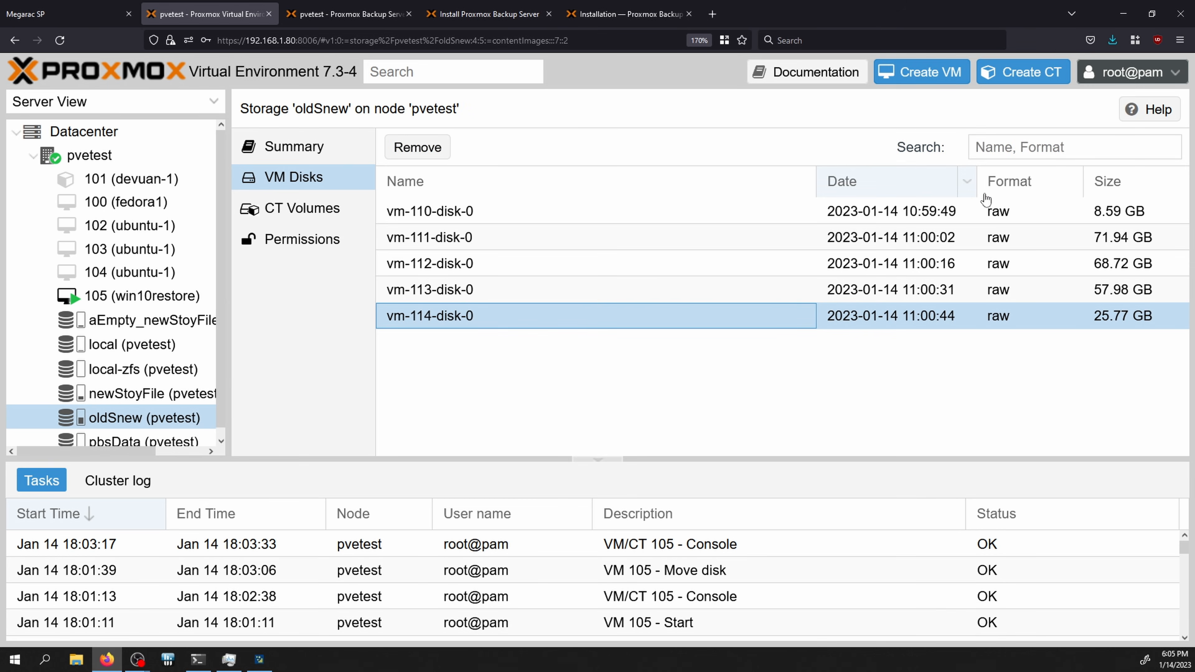
left_click(333, 210)
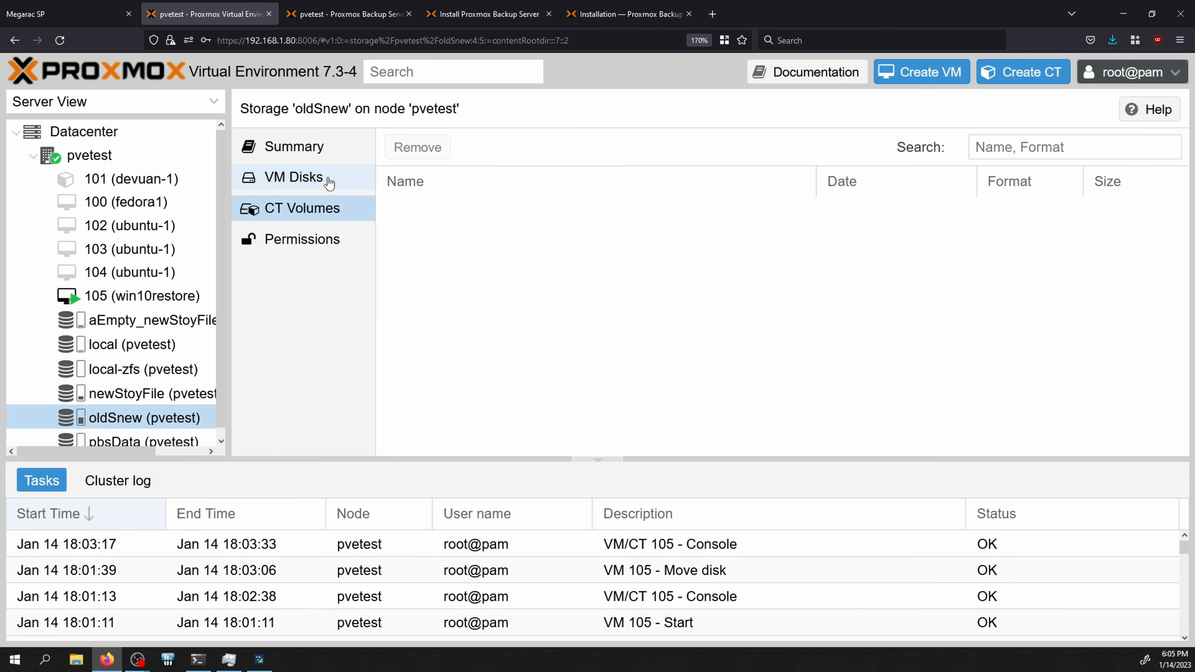
left_click(329, 183)
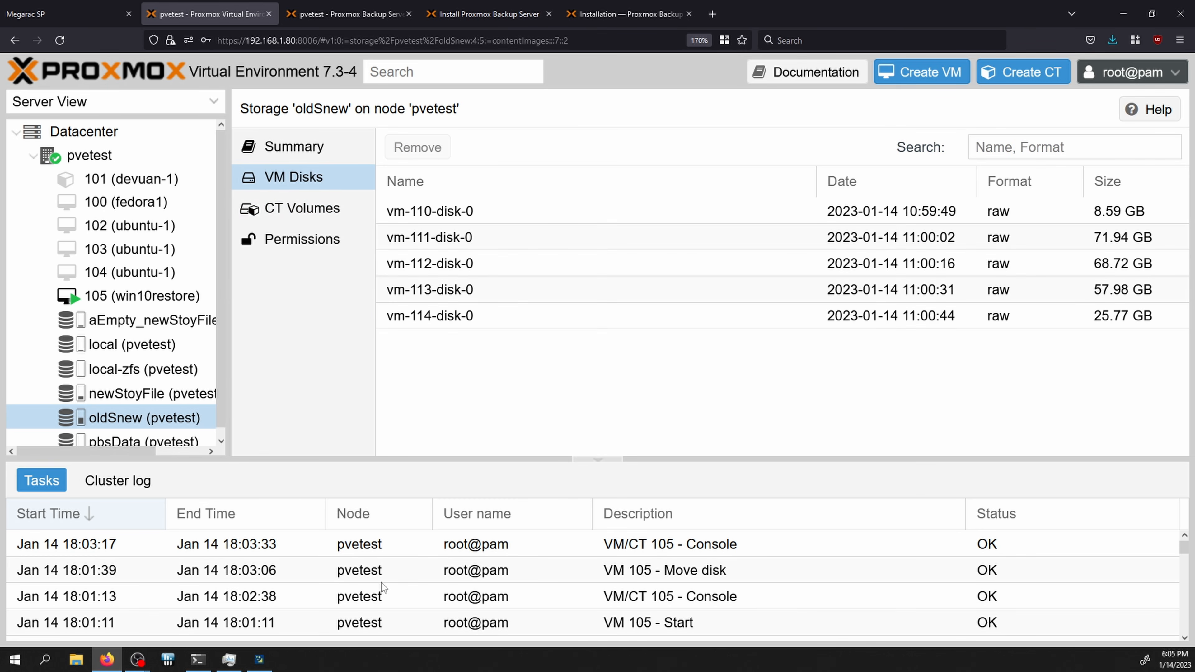
mouse_move(117, 668)
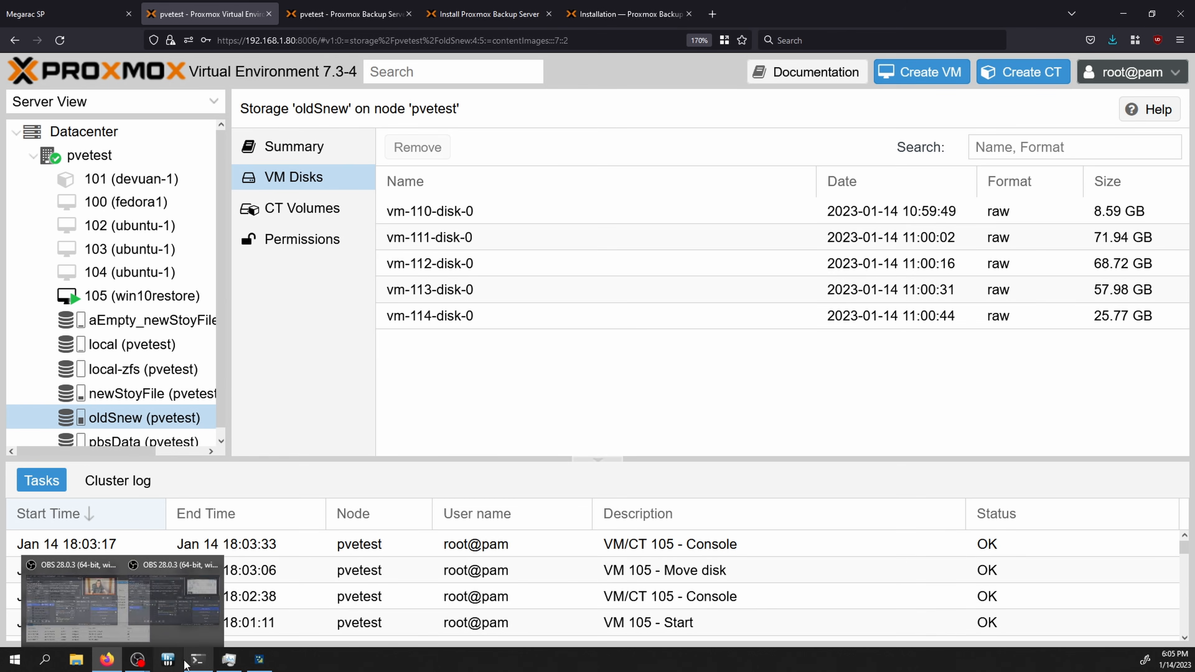
Step: List the host's block devices with lsblk in a new tmux window and pick out the old snew VM disks
left_click(198, 659)
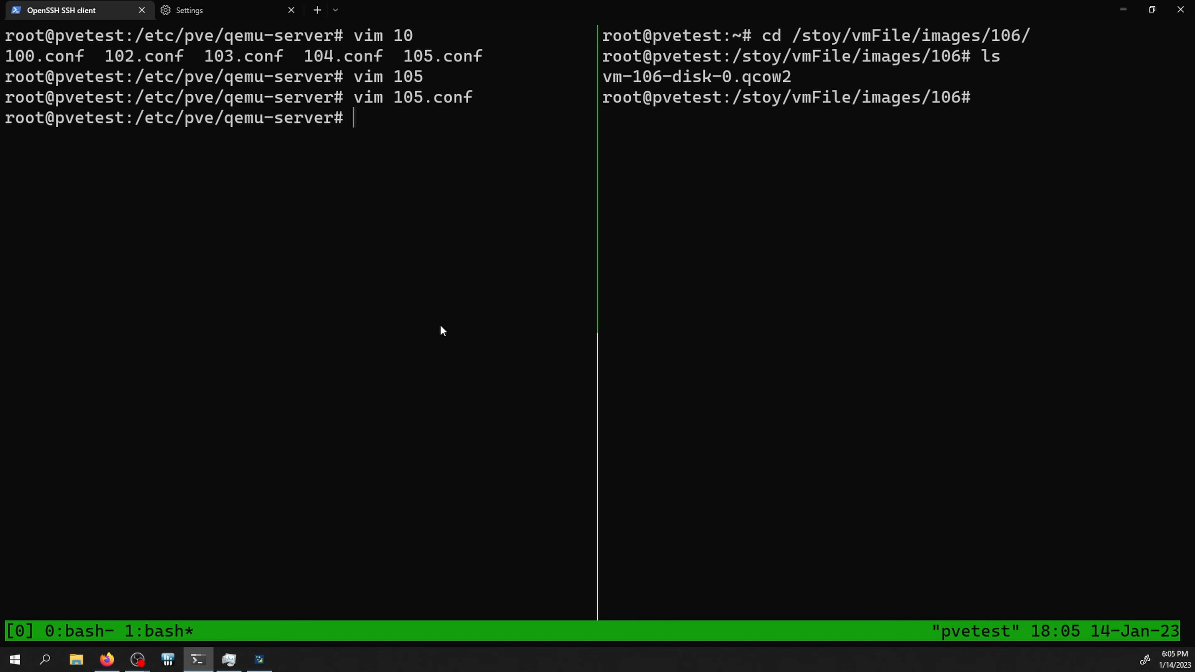
key("ctrl+b")
type("clsb")
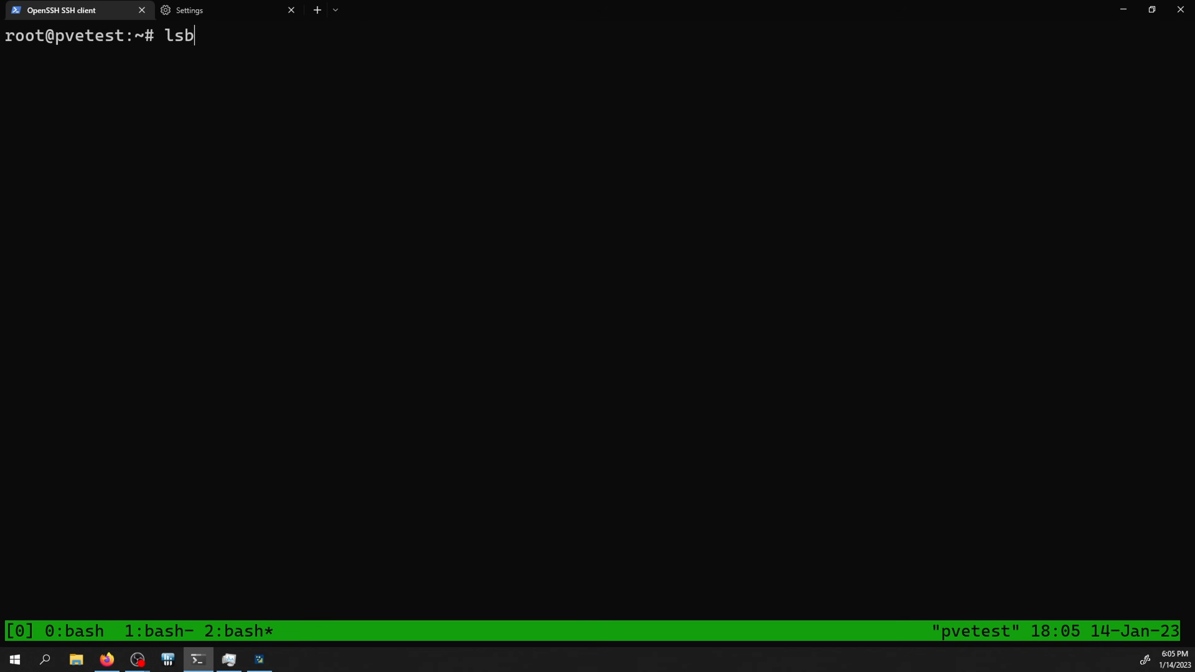
type("lk")
key("Return")
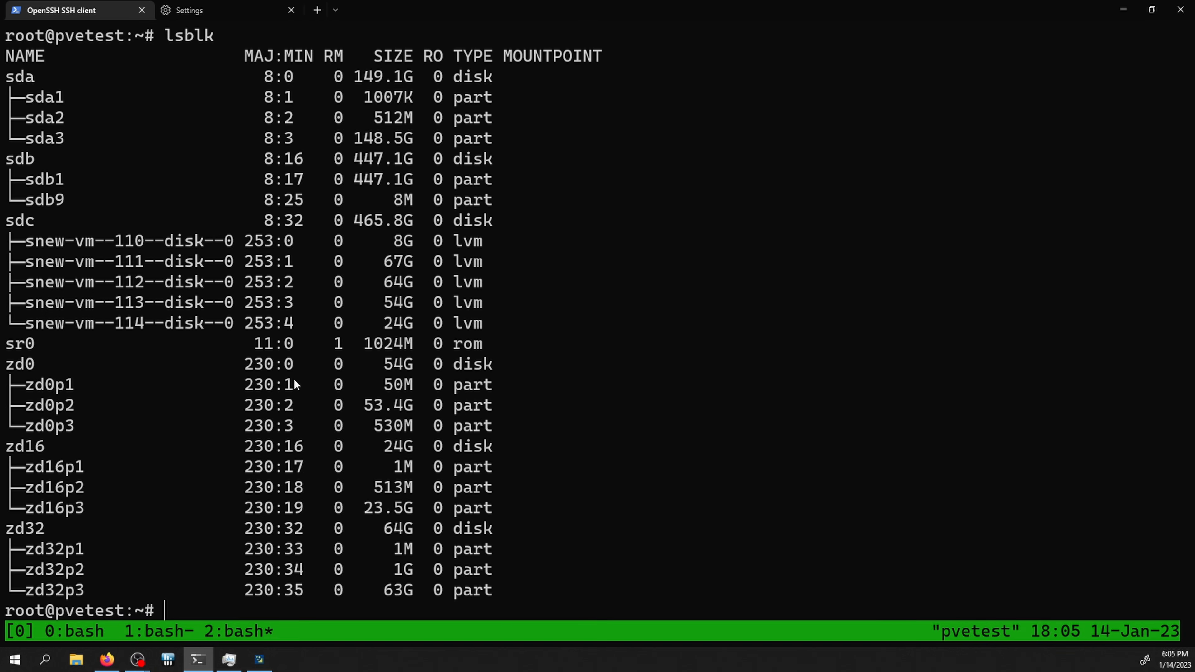
left_click_drag(218, 323, 469, 246)
left_click_drag(457, 318, 292, 262)
Step: Run partx on snew disks 114 to 110: tables read on 112–114, errors on 110 and 111
type("partx /")
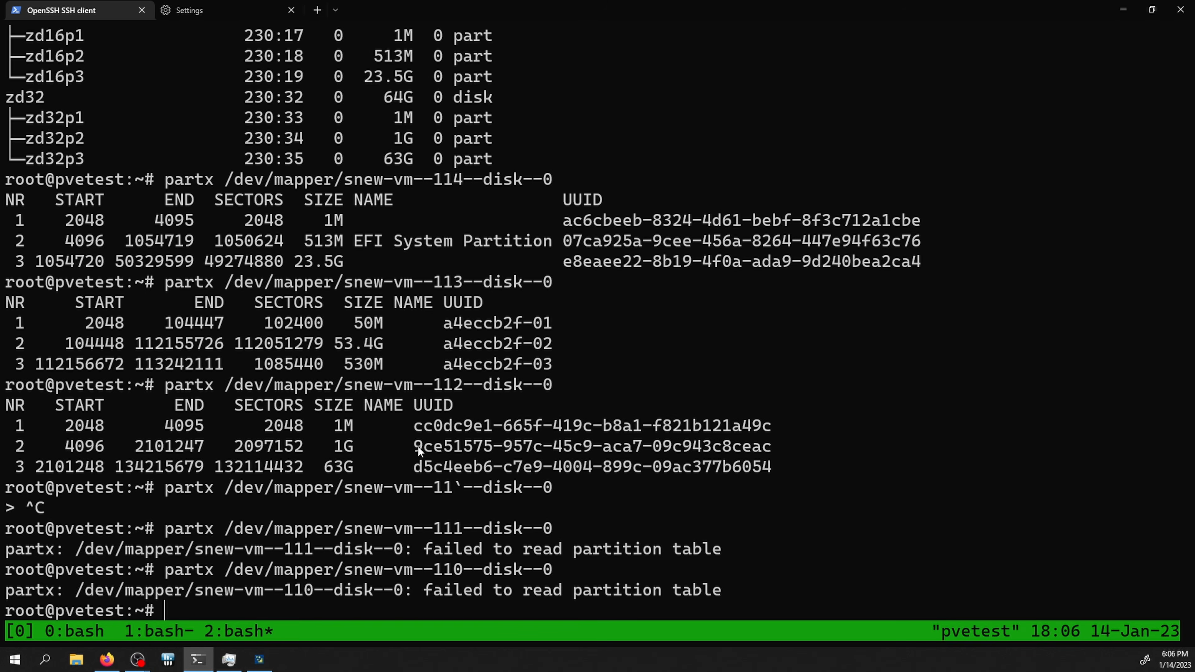
left_click_drag(666, 249, 606, 250)
left_click(175, 217)
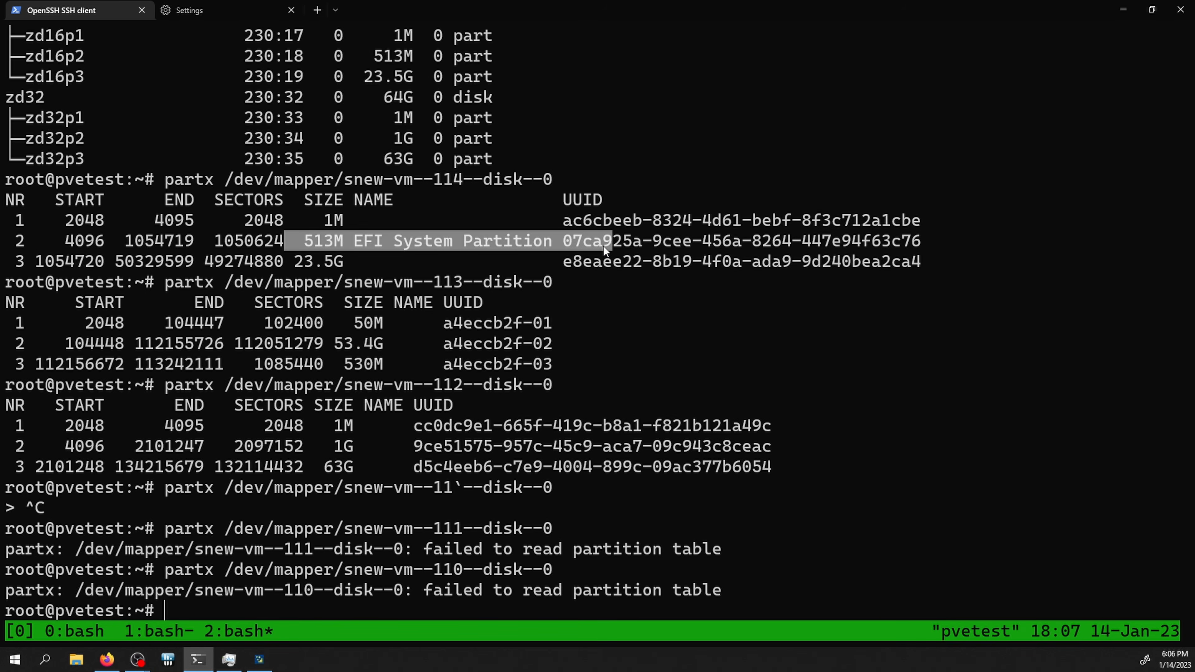
left_click_drag(254, 261, 734, 261)
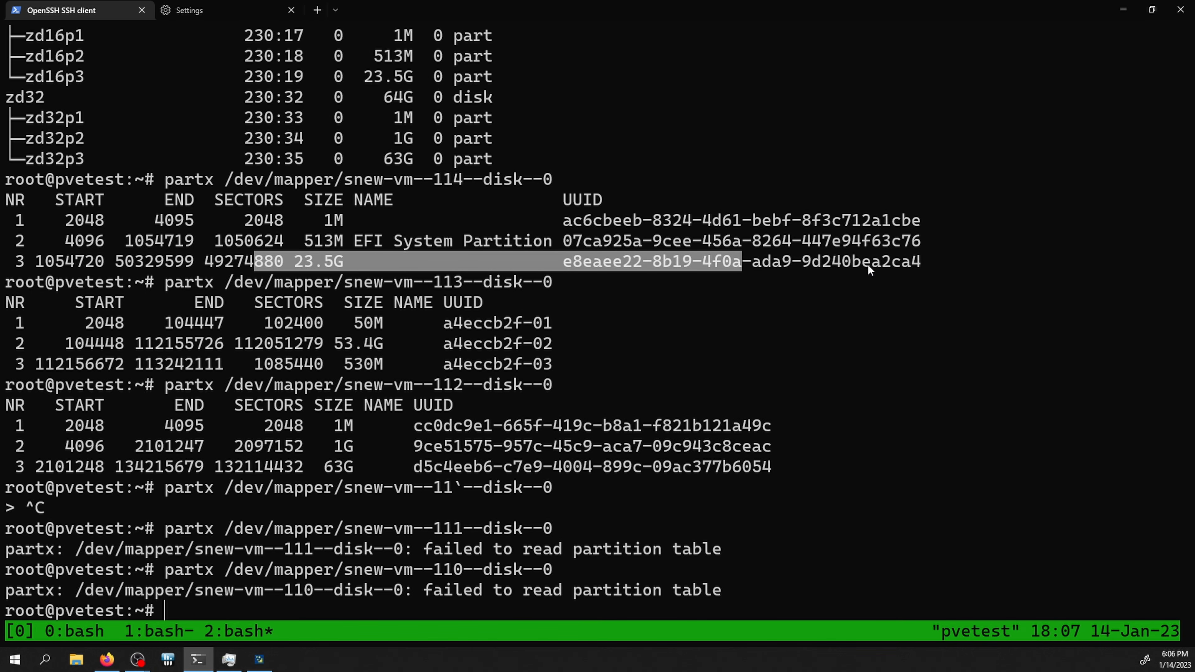
left_click(621, 604)
left_click_drag(621, 604, 284, 520)
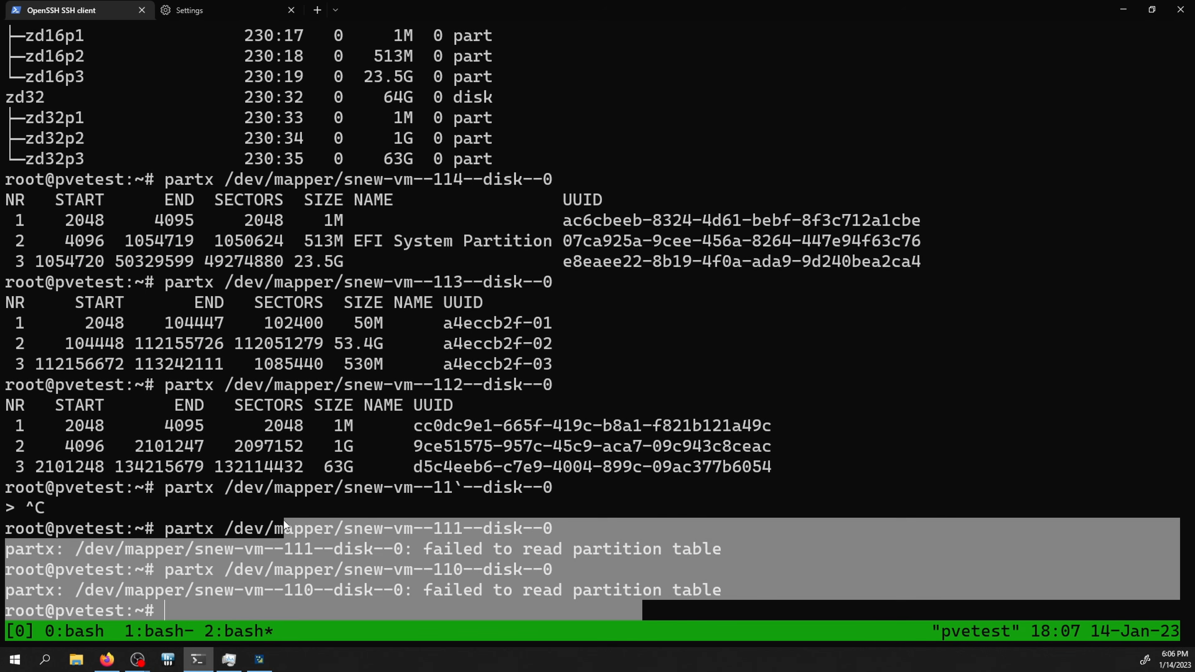
left_click(217, 534)
left_click_drag(216, 534, 446, 572)
left_click(460, 583)
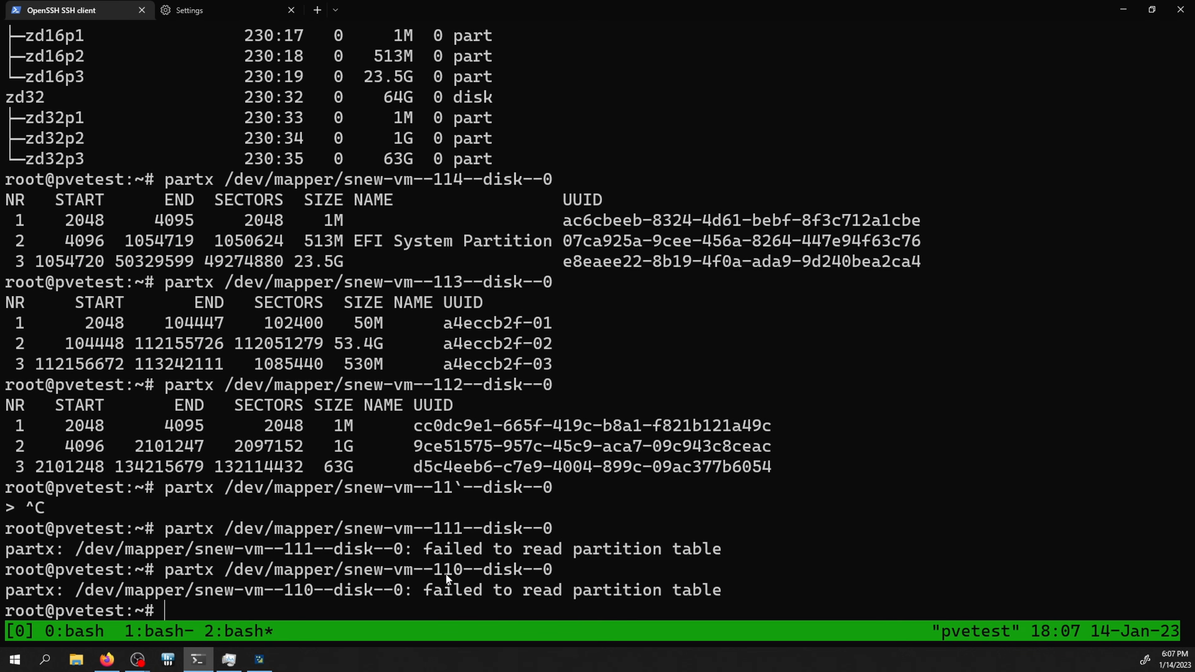
left_click_drag(440, 565, 446, 532)
left_click(445, 530)
left_click_drag(452, 527, 445, 572)
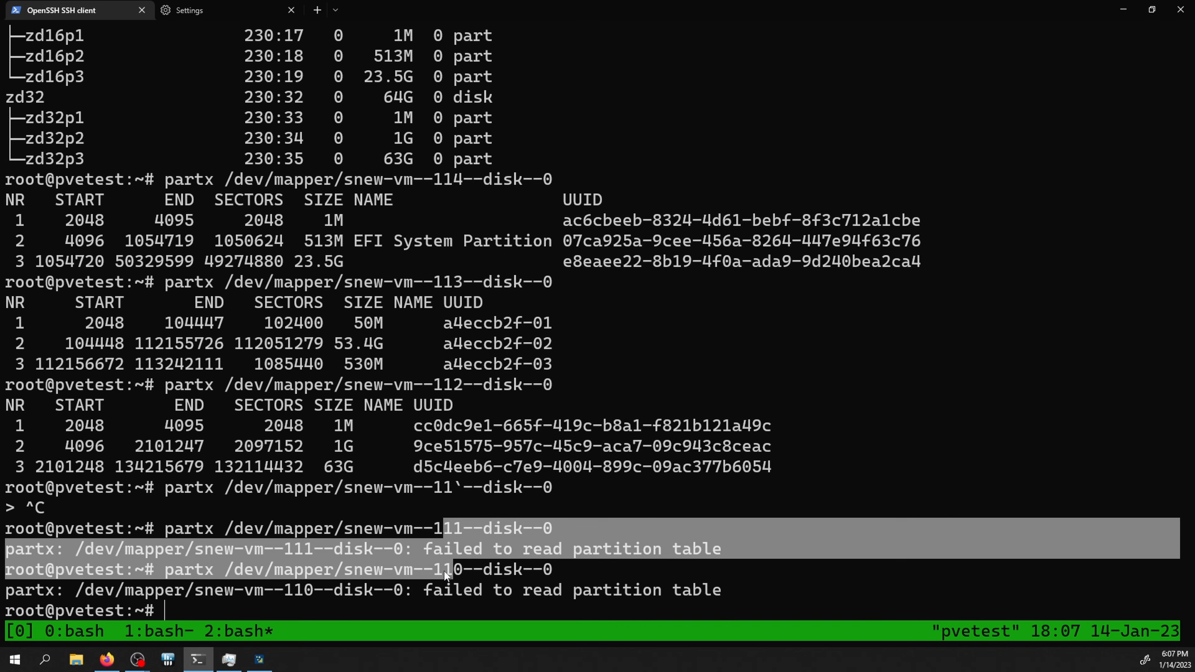
left_click(442, 571)
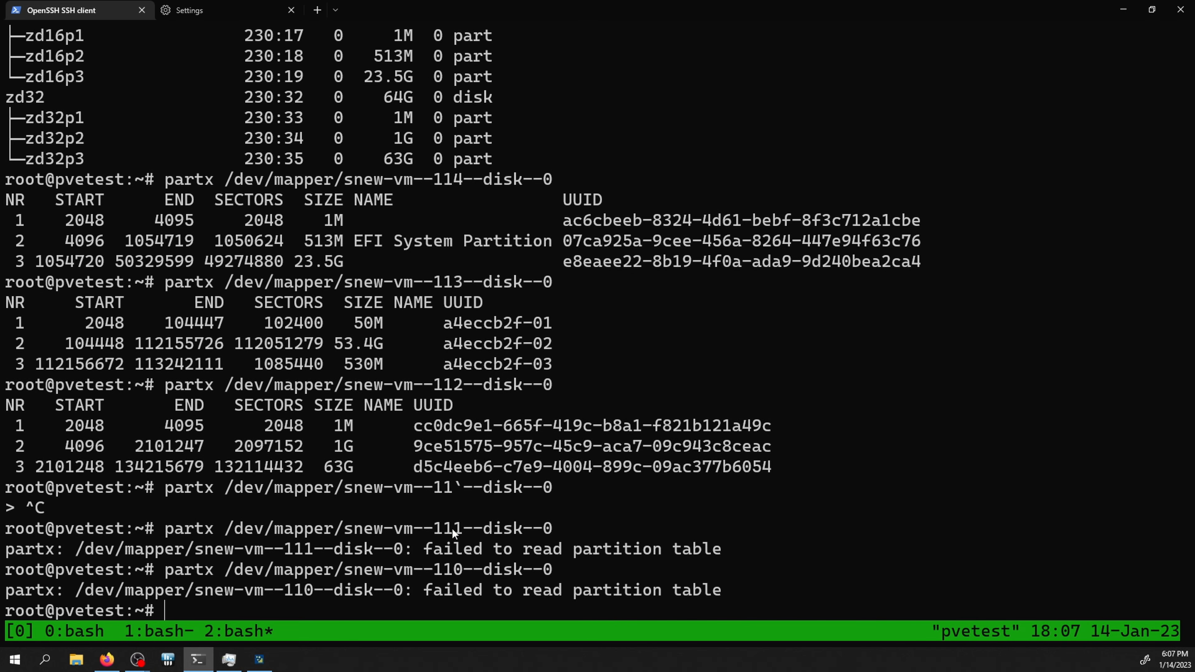
key("alt+Tab")
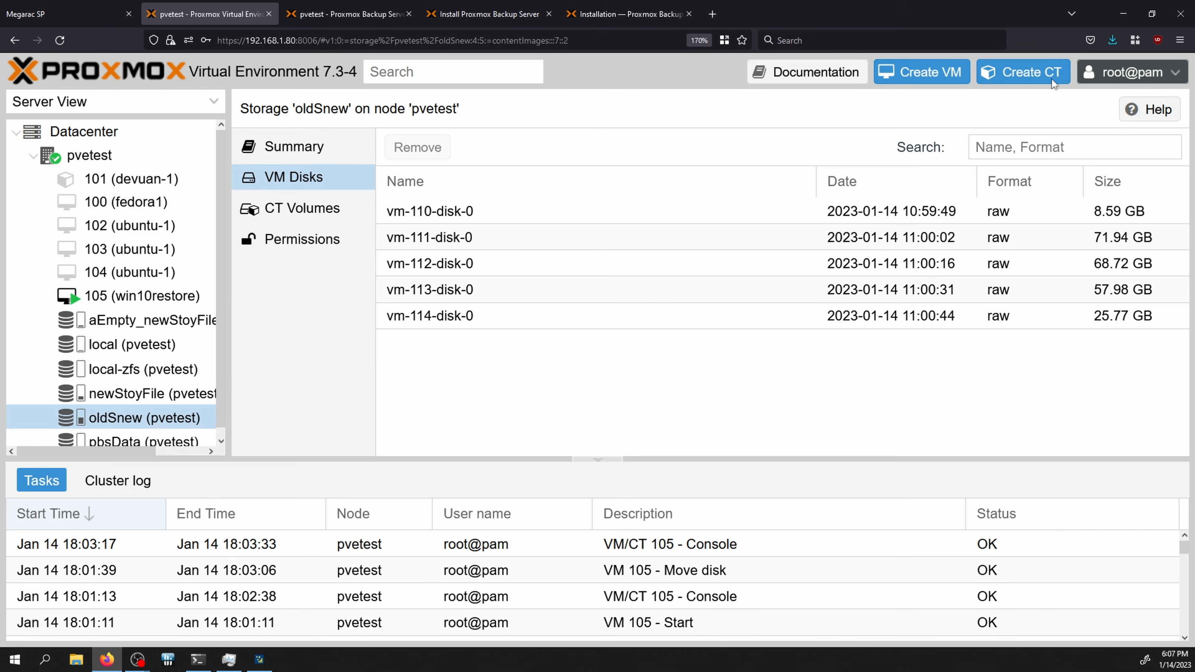
Step: Start a new container with hostname fixed110 and set its root password
left_click(1035, 71)
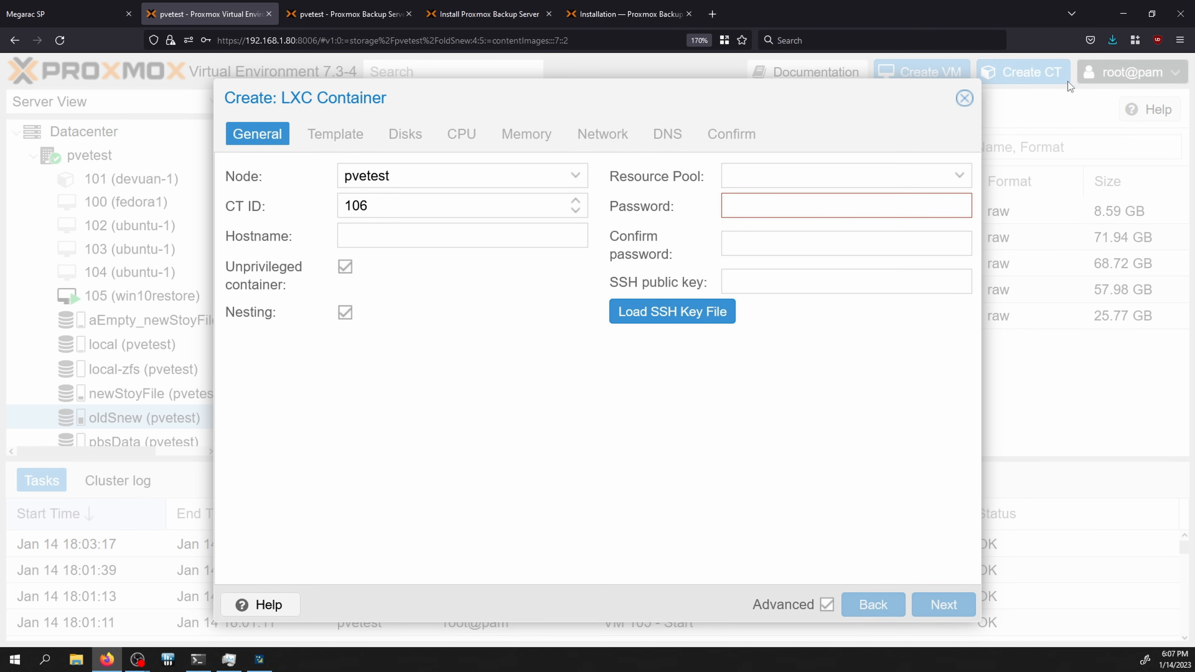
left_click(361, 237)
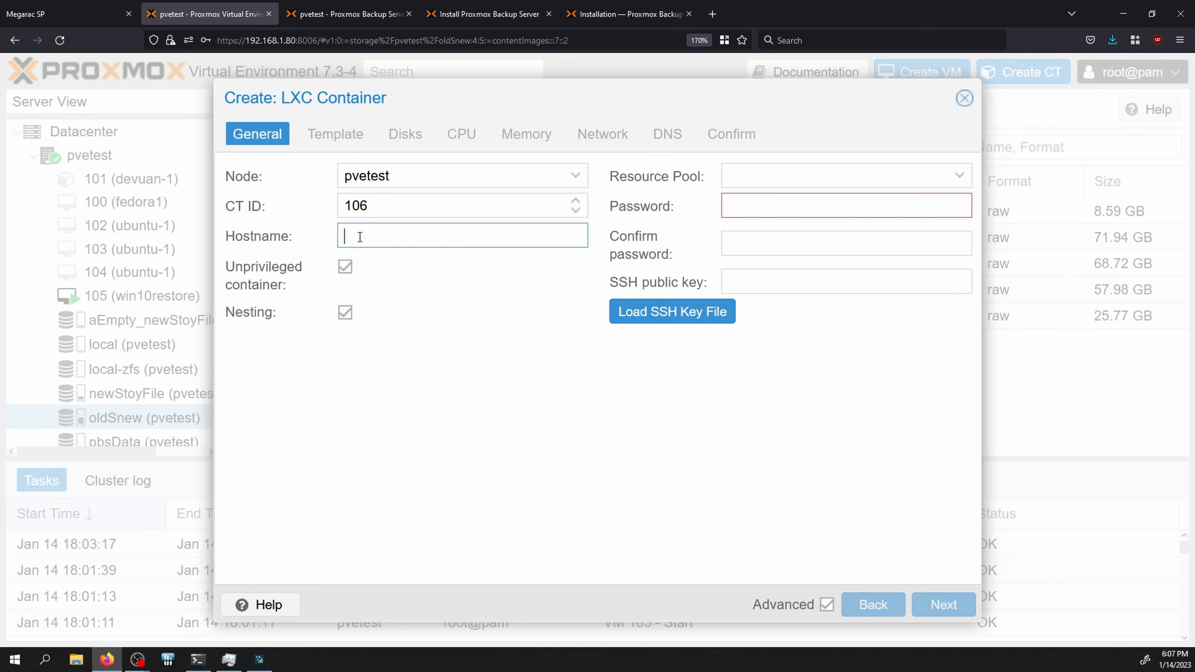
type("ffixed110")
left_click(767, 207)
type("•••••••")
key("Tab")
type("•••••••")
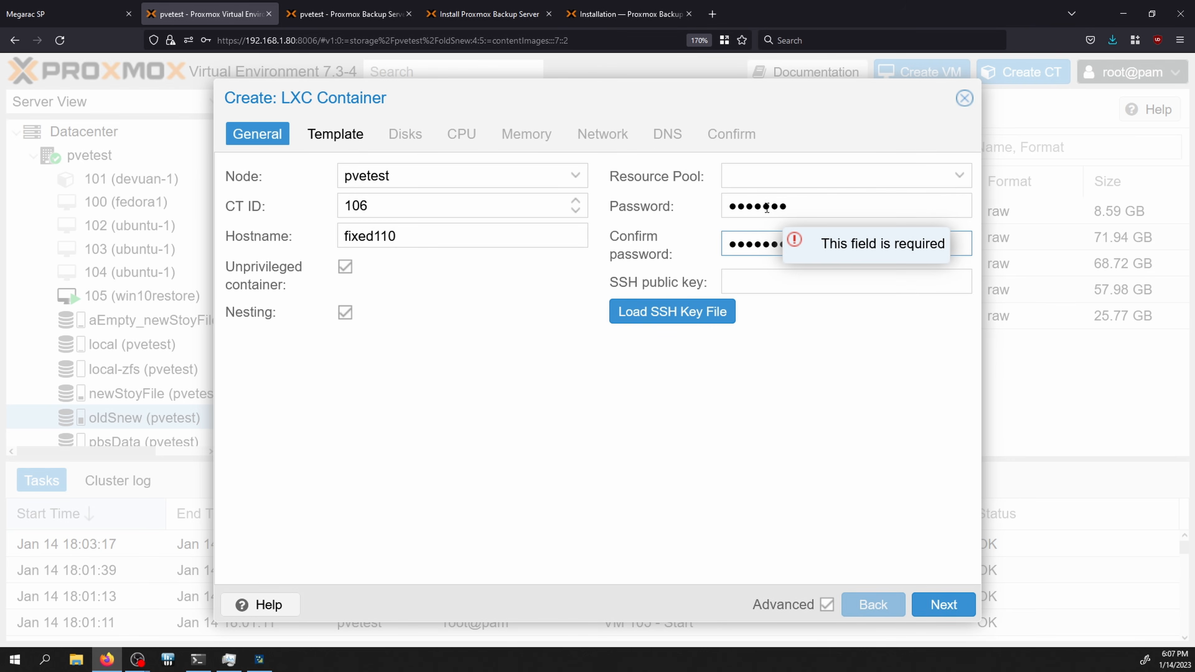
Step: Choose the ubuntu-22.10 template, set IPv4 to DHCP, keep other defaults, and create container 106
left_click(368, 135)
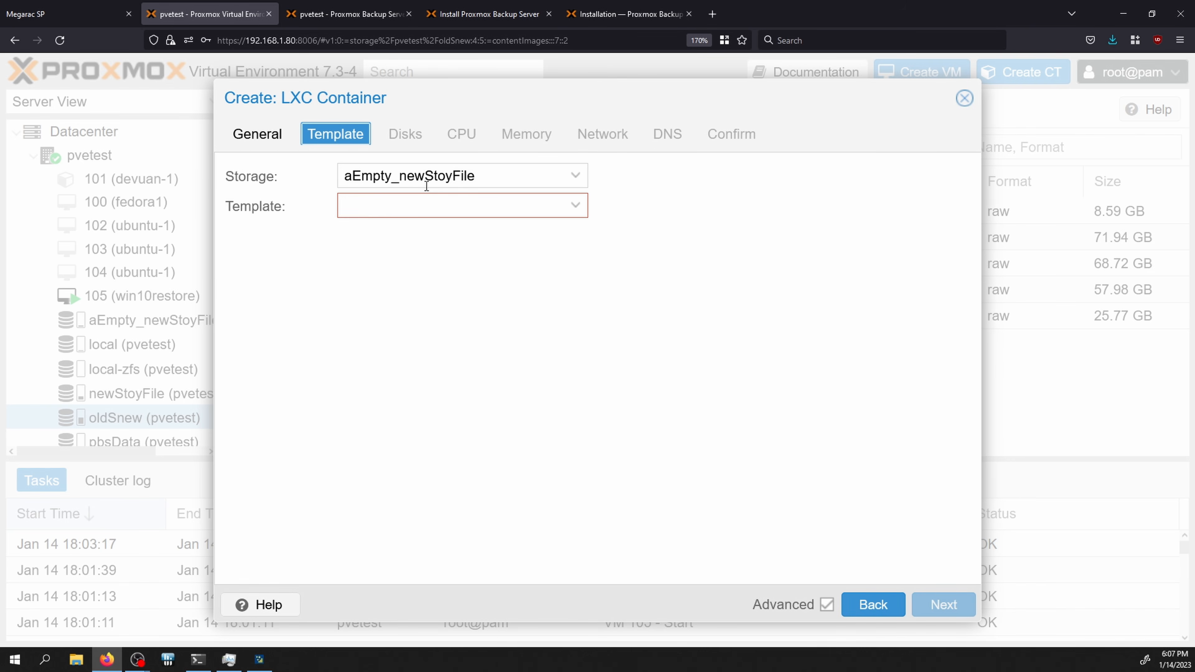
left_click(446, 207)
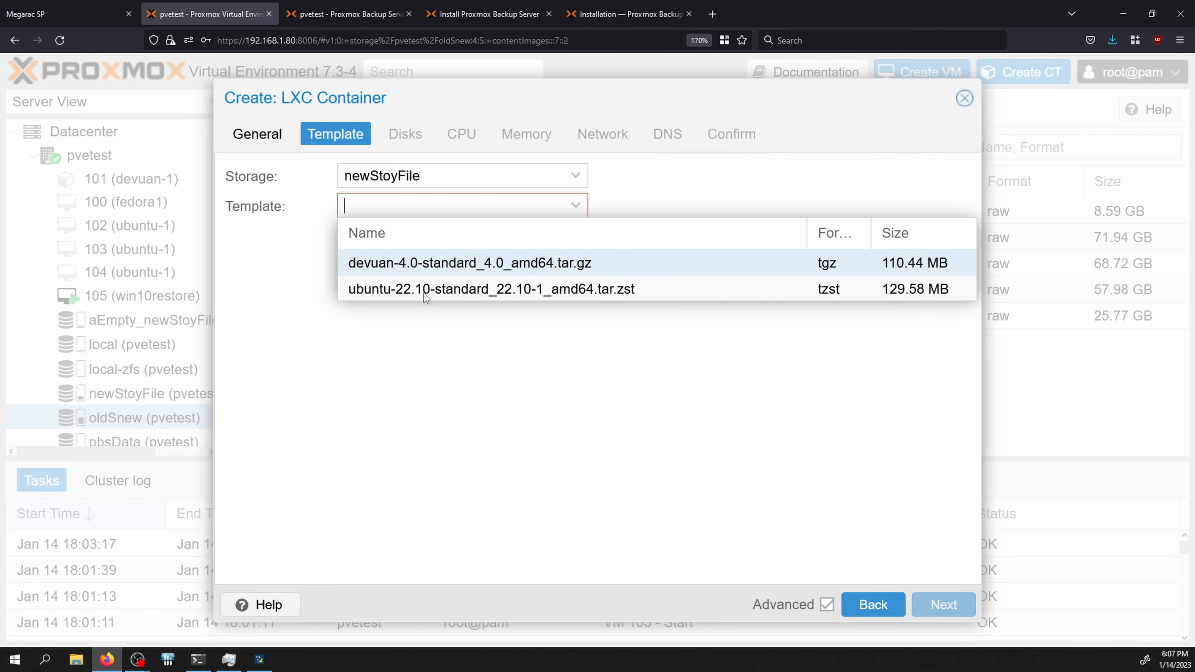
left_click(430, 294)
left_click(405, 134)
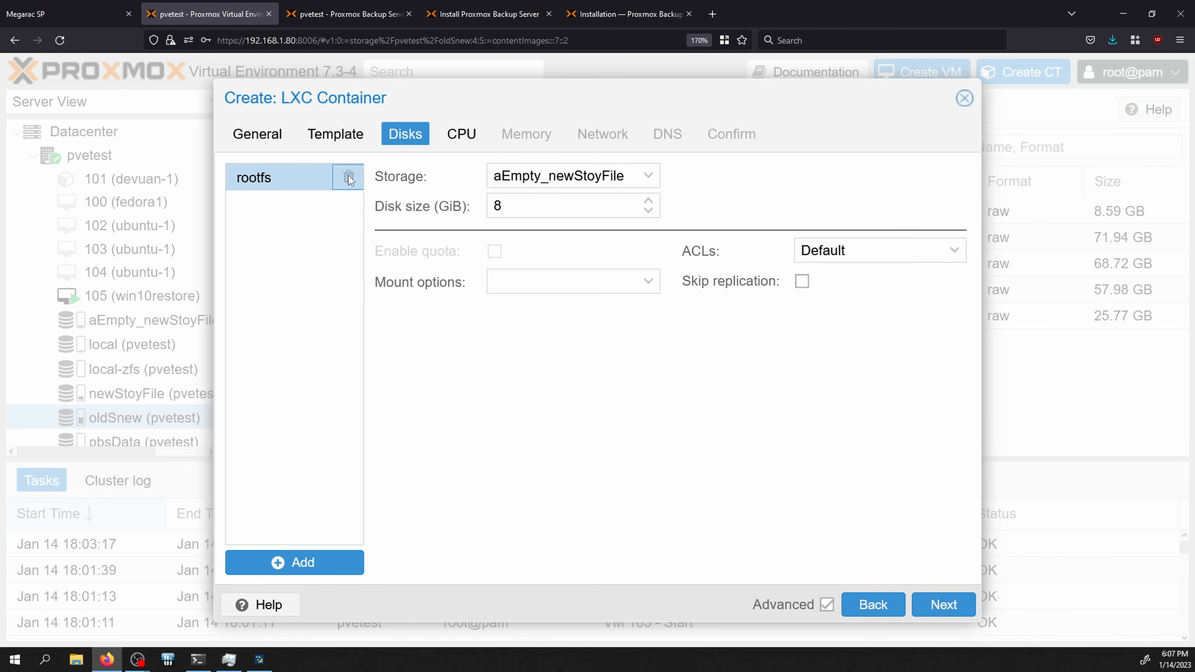
left_click(455, 140)
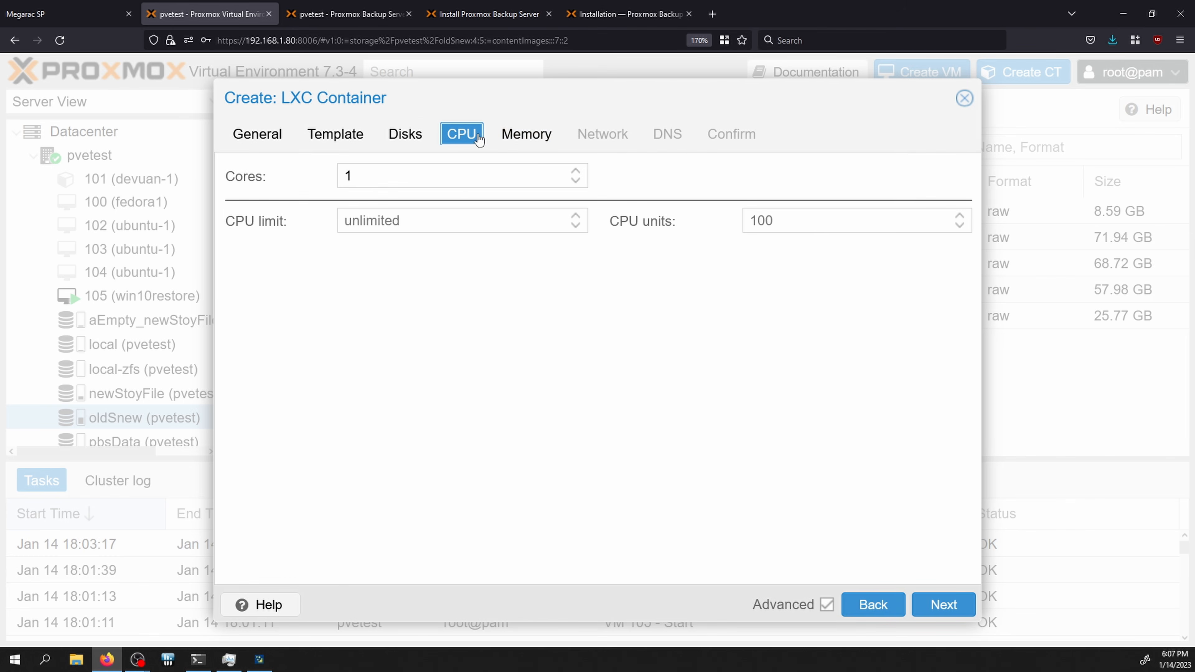
left_click(545, 134)
left_click(599, 137)
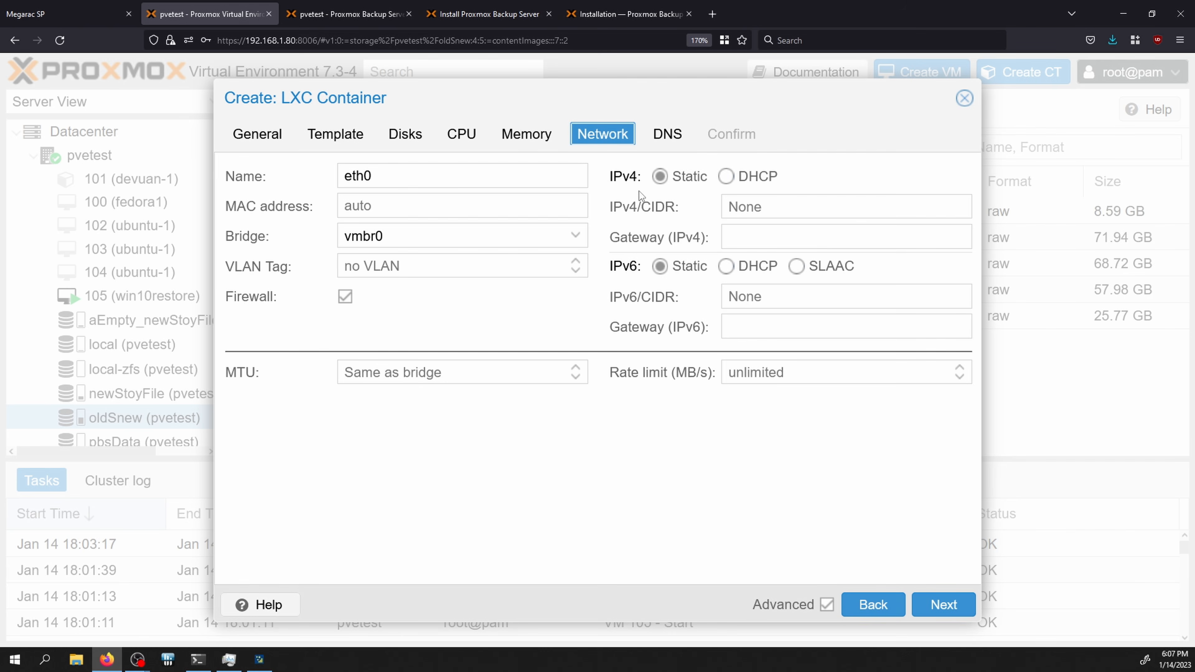
left_click(726, 176)
left_click(667, 134)
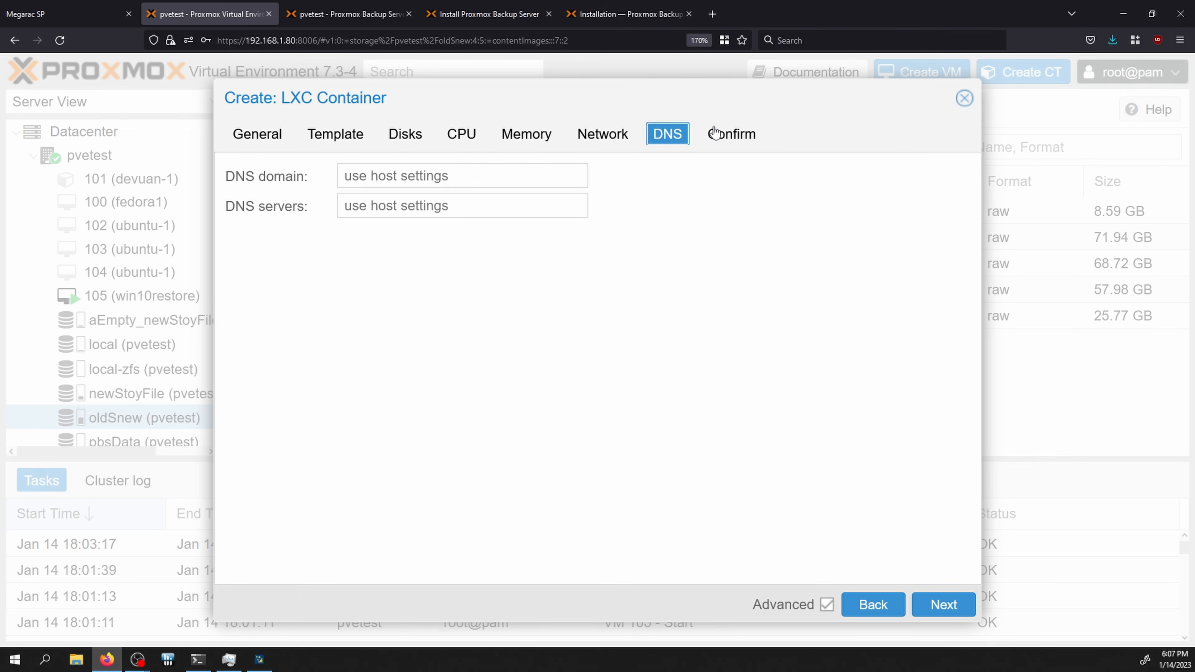
left_click(732, 134)
left_click(933, 611)
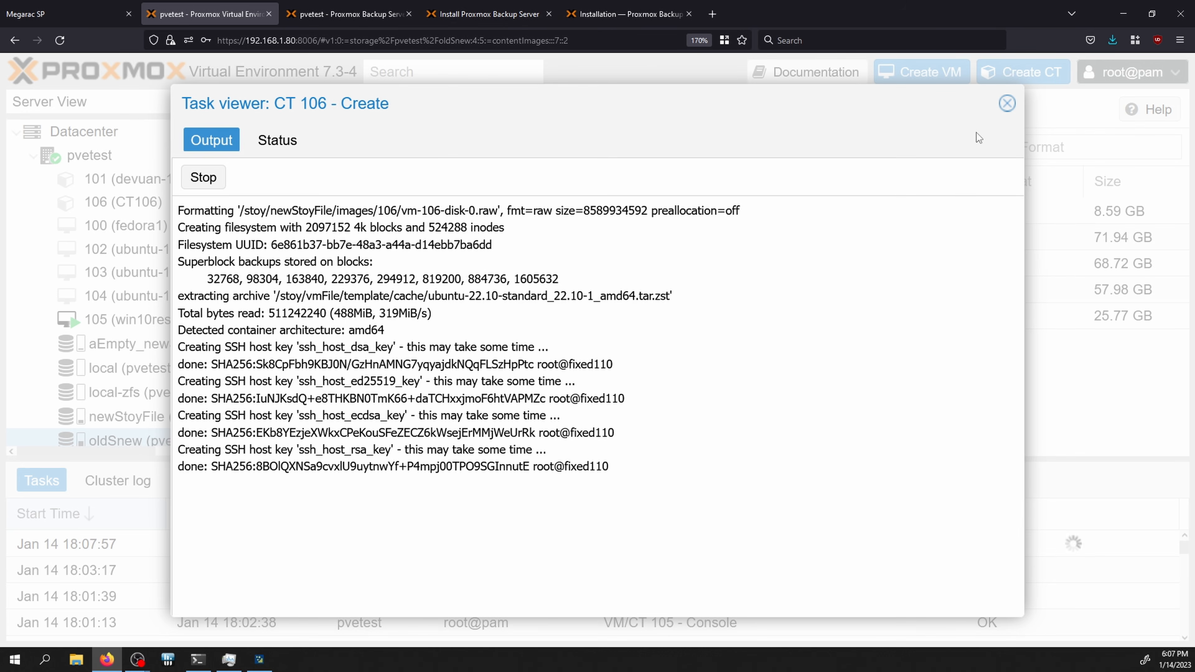
left_click(1007, 103)
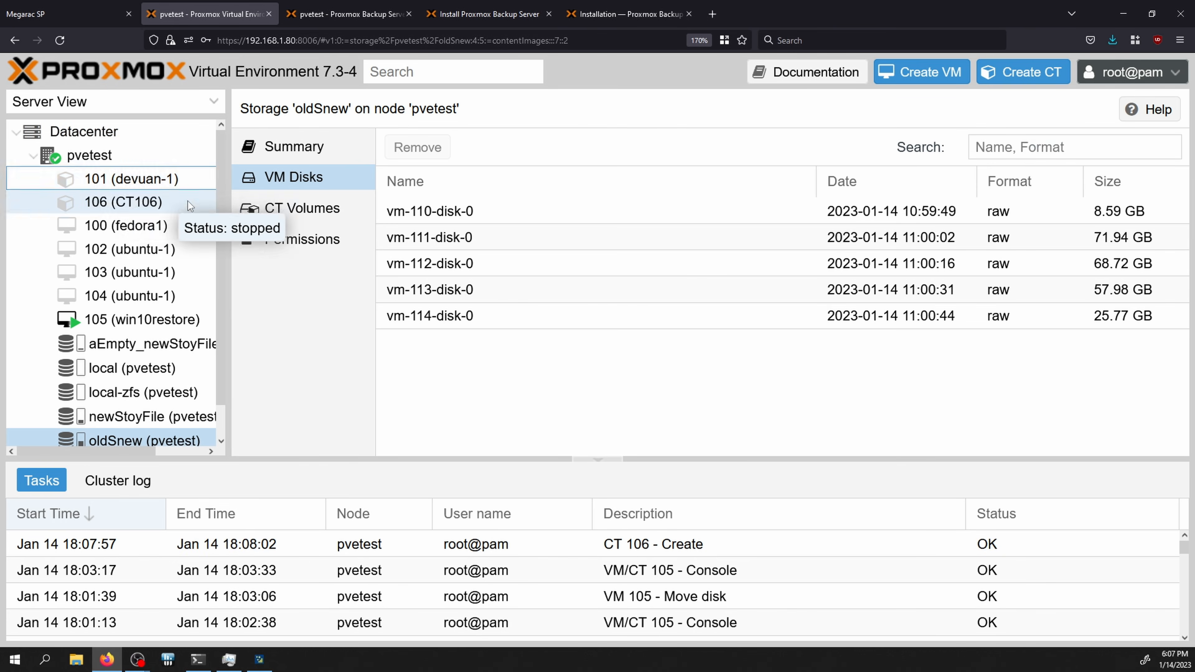
Step: Show container 106's Resources and select its 8G root disk on aEmpty_newStoyFile
left_click(127, 207)
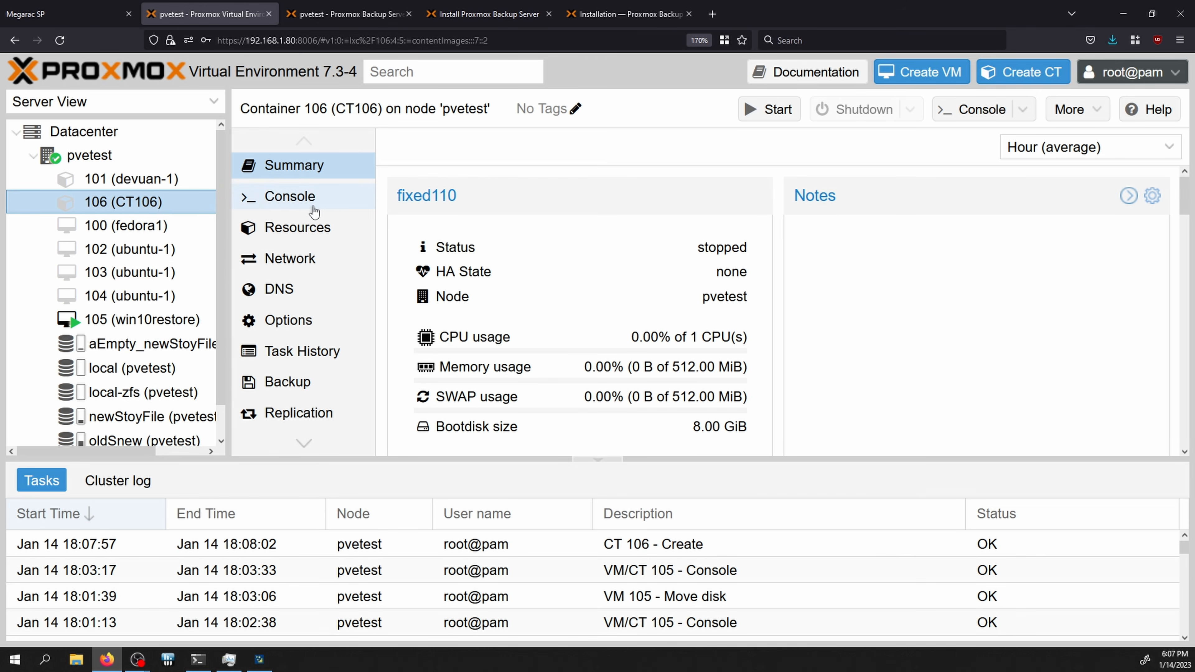
left_click(292, 239)
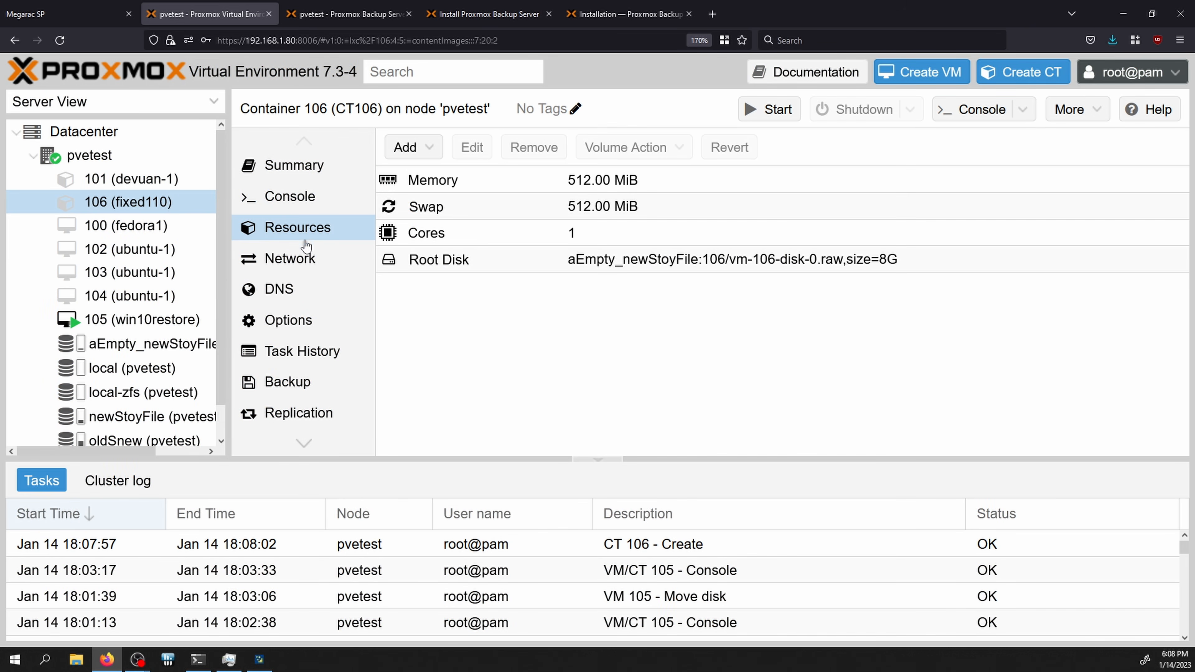
left_click(610, 266)
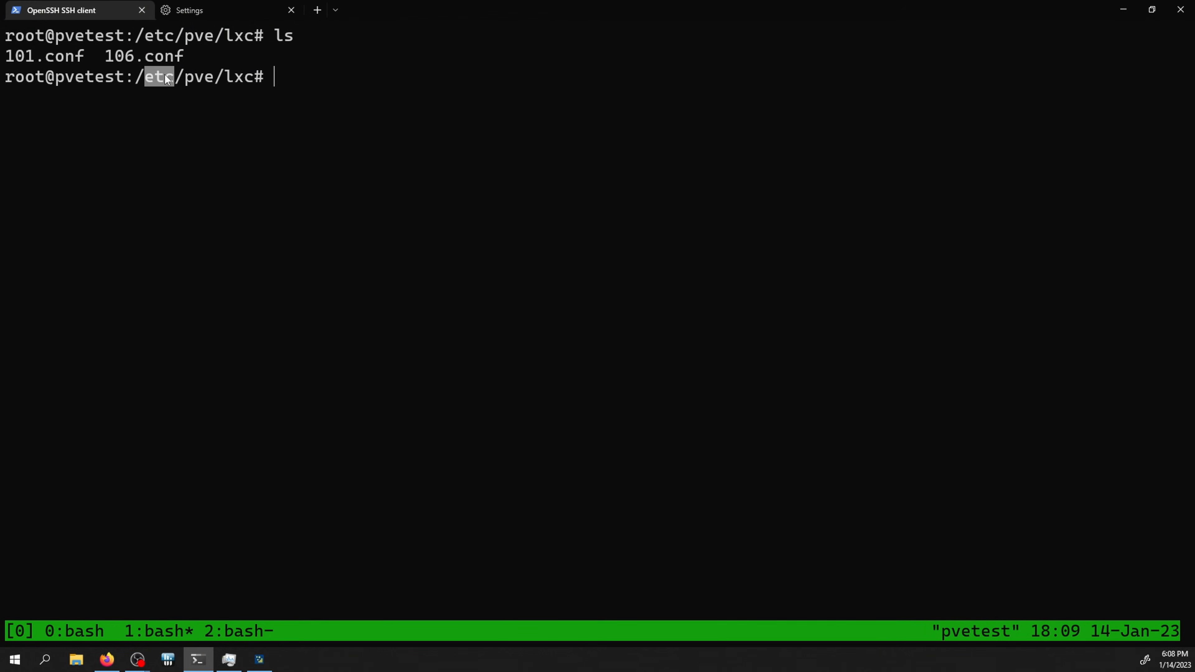
Step: List the container config files in /etc/pve/lxc, showing 101.conf and 106.conf
double_click(204, 80)
type("ls")
key("Return")
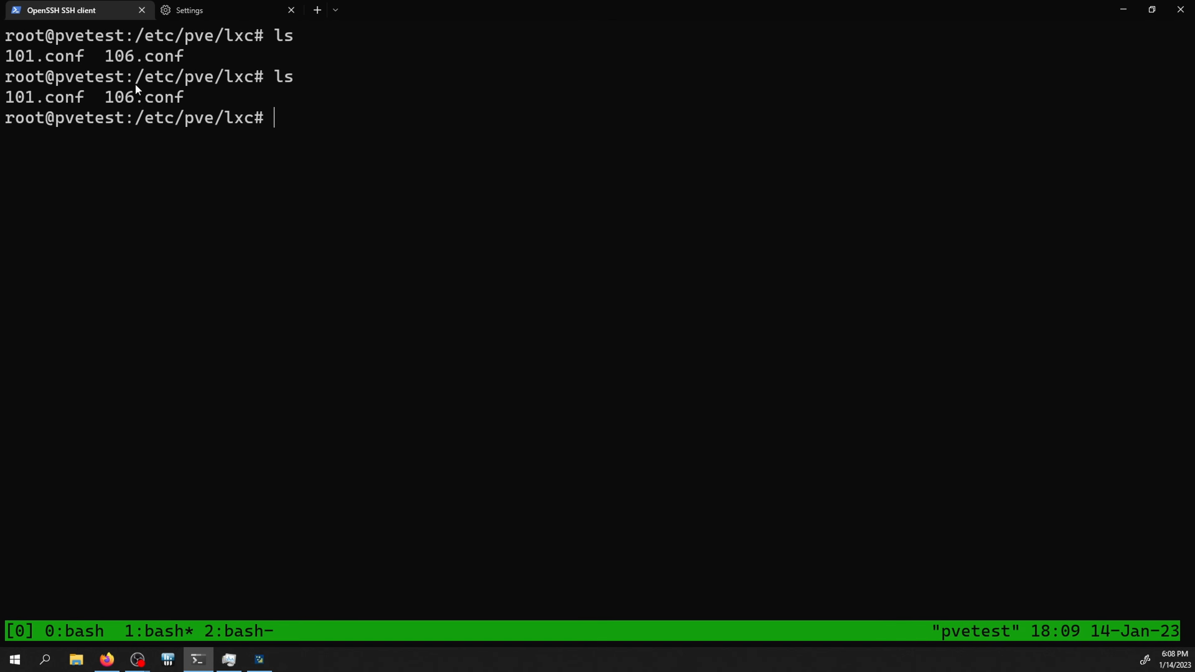
left_click_drag(50, 95, 140, 82)
key("alt+Tab")
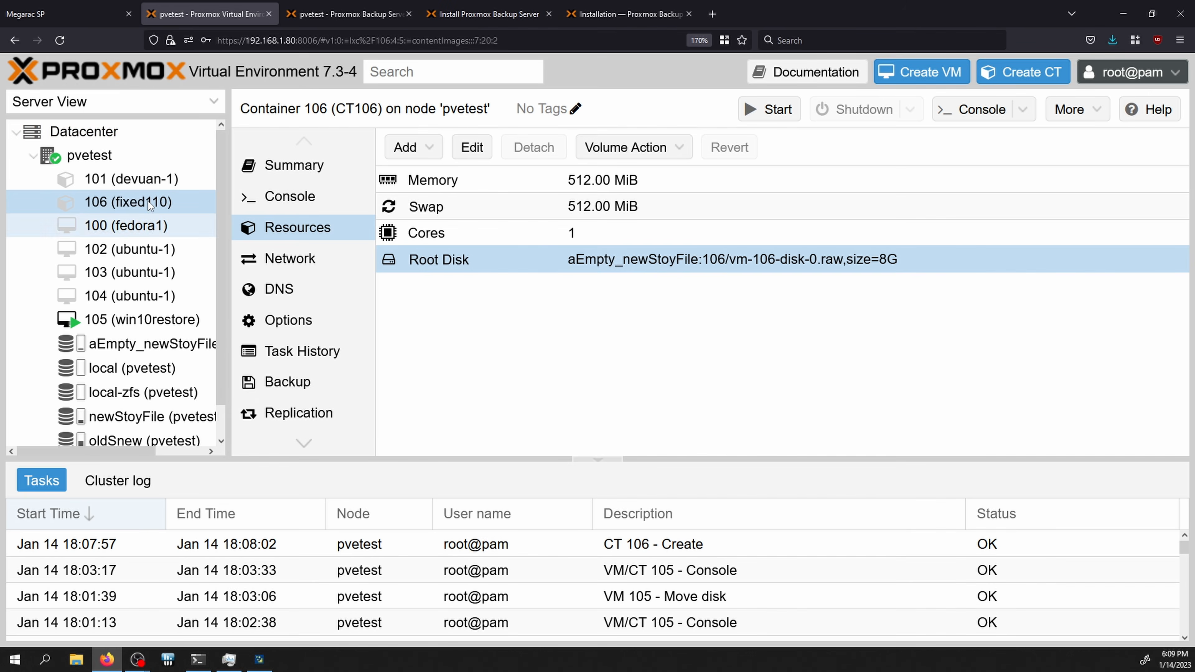
key("alt+Tab")
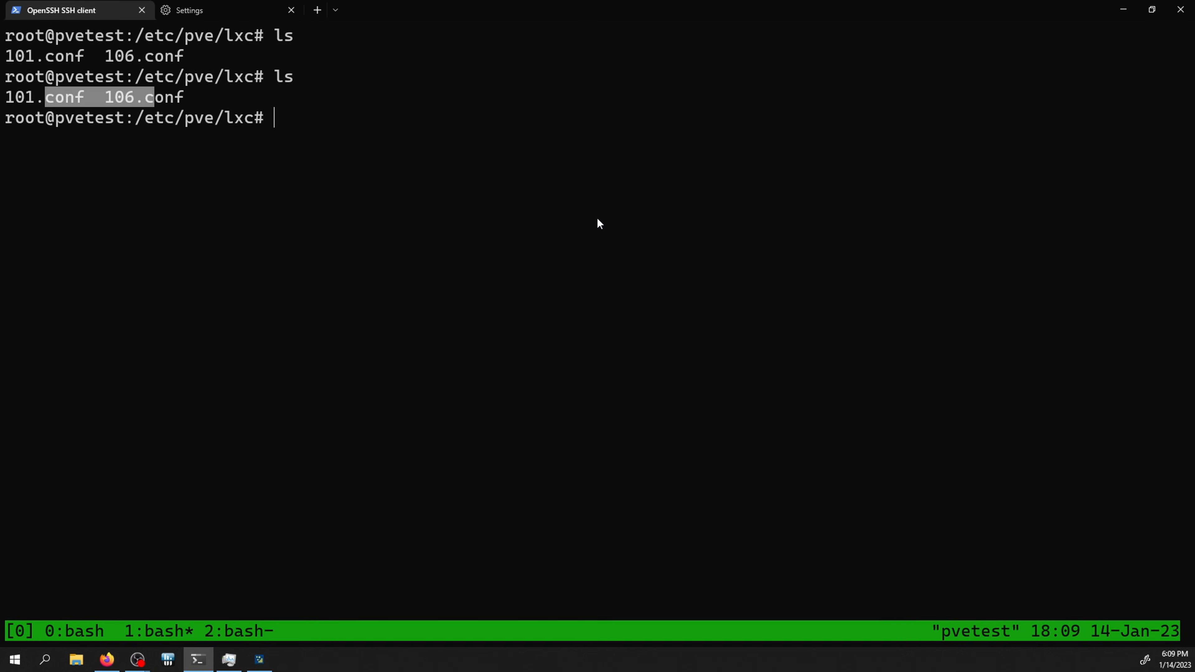
Step: Open 106.conf in vim and delete the old volume from the rootfs line
type("vim 106")
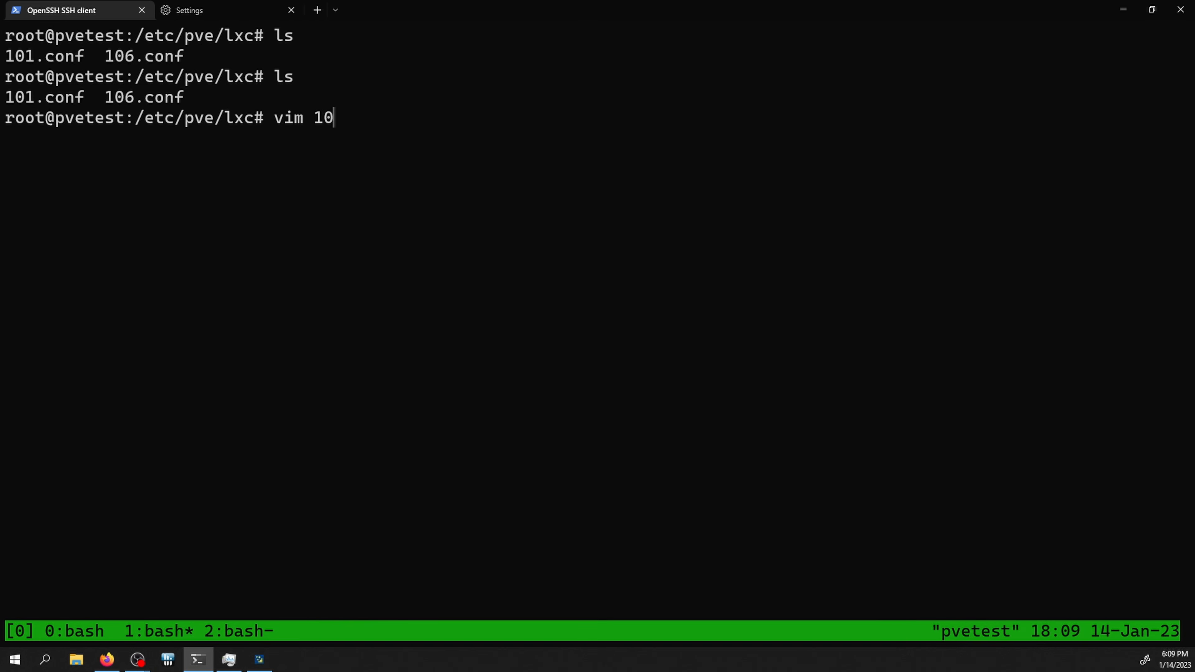
key("Tab")
key("Return")
key("j")
key("j")
key("j")
key("j")
key("j")
key("j")
key("j")
key("j")
key("k")
key("l")
key("w")
key("x")
key("x")
key("x")
key("x")
key("x")
key("x")
key("x")
key("x")
key("x")
key("x")
key("x")
key("x")
key("x")
key("x")
key("x")
key("x")
key("x")
key("x")
key("x")
key("x")
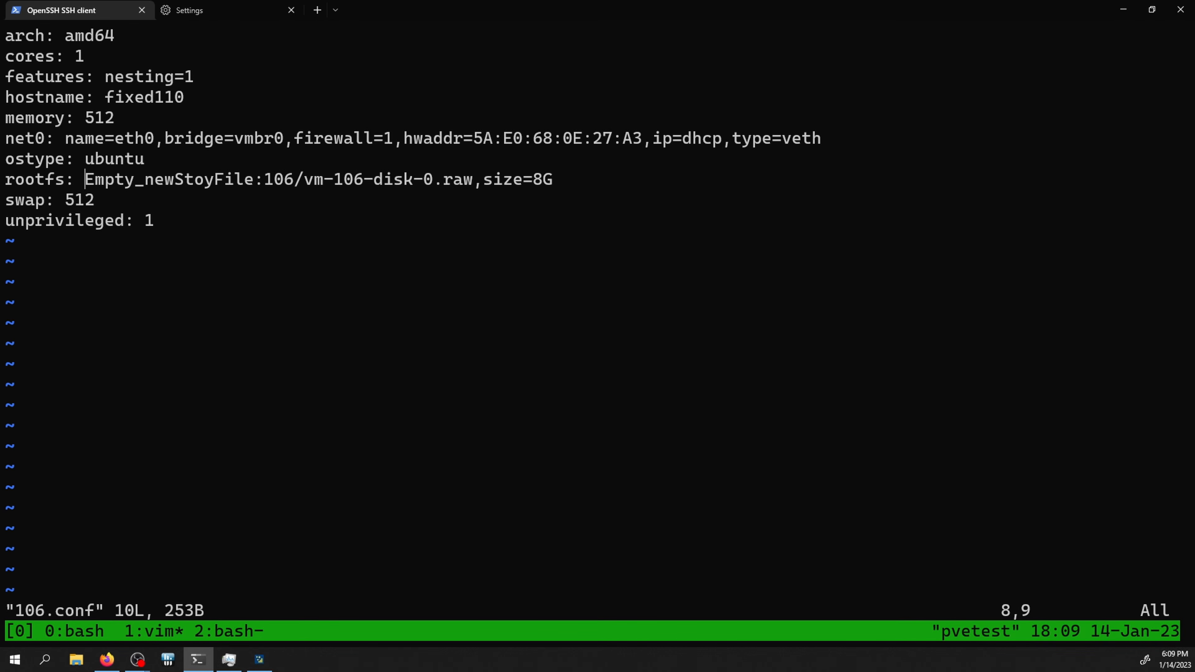
key("x")
key("x")
key("x")
key("x")
key("x")
key("x")
key("x")
key("x")
key("x")
key("x")
key("x")
key("x")
key("x")
key("x")
key("x")
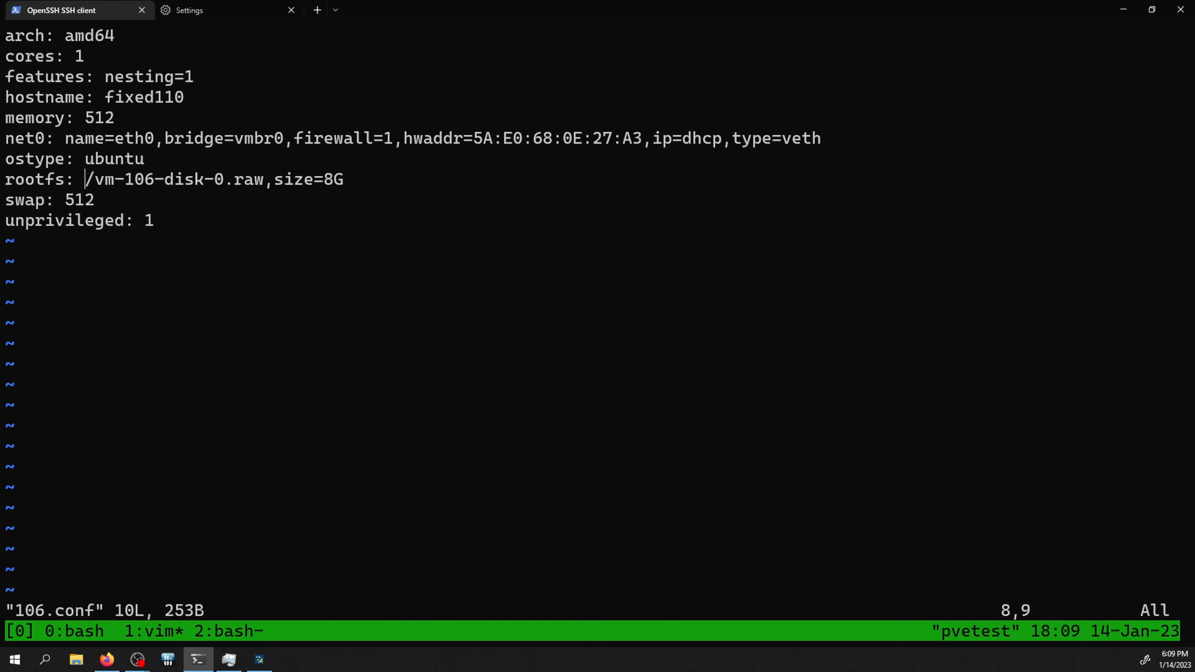
key("x")
key("x")
key("x")
key("x")
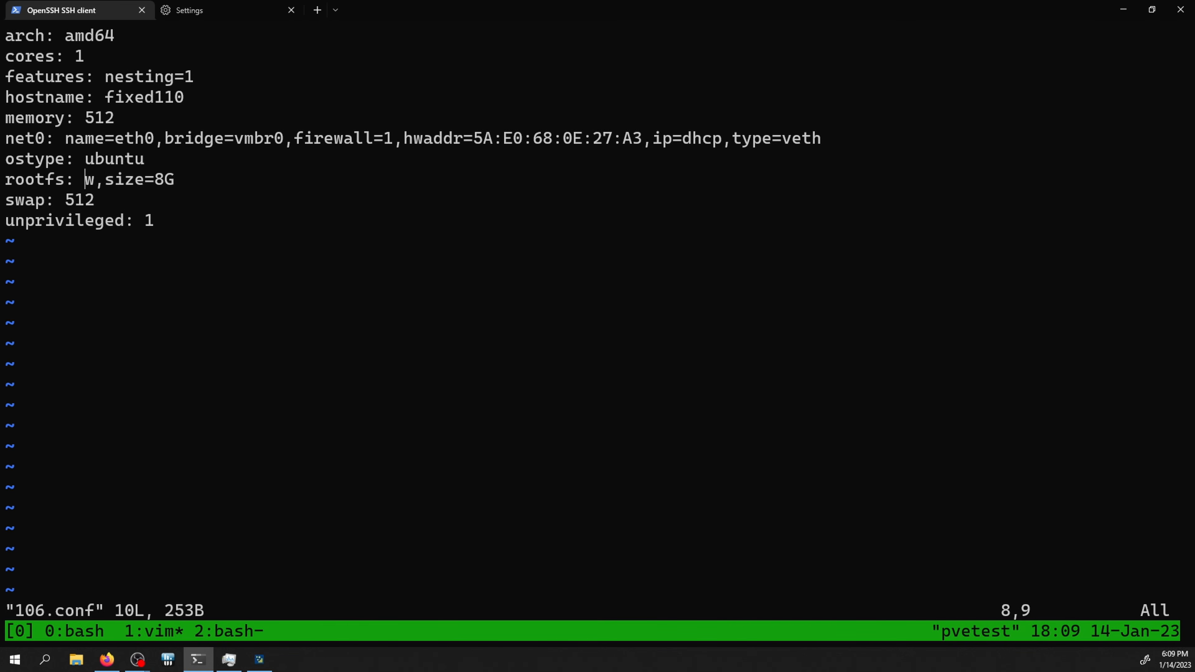
Step: Look up vm-110-disk-0 on oldSnew storage and enter oldSnew:110/vm-110-disk-0 as the rootfs volume
key("alt+Tab")
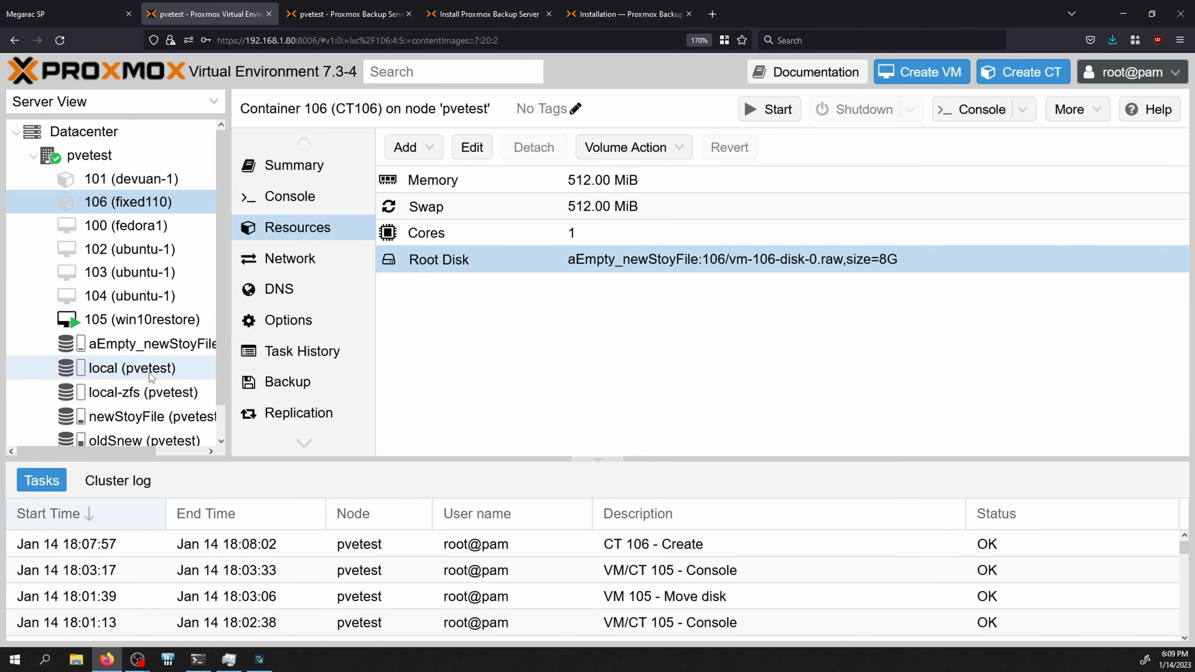
left_click(141, 434)
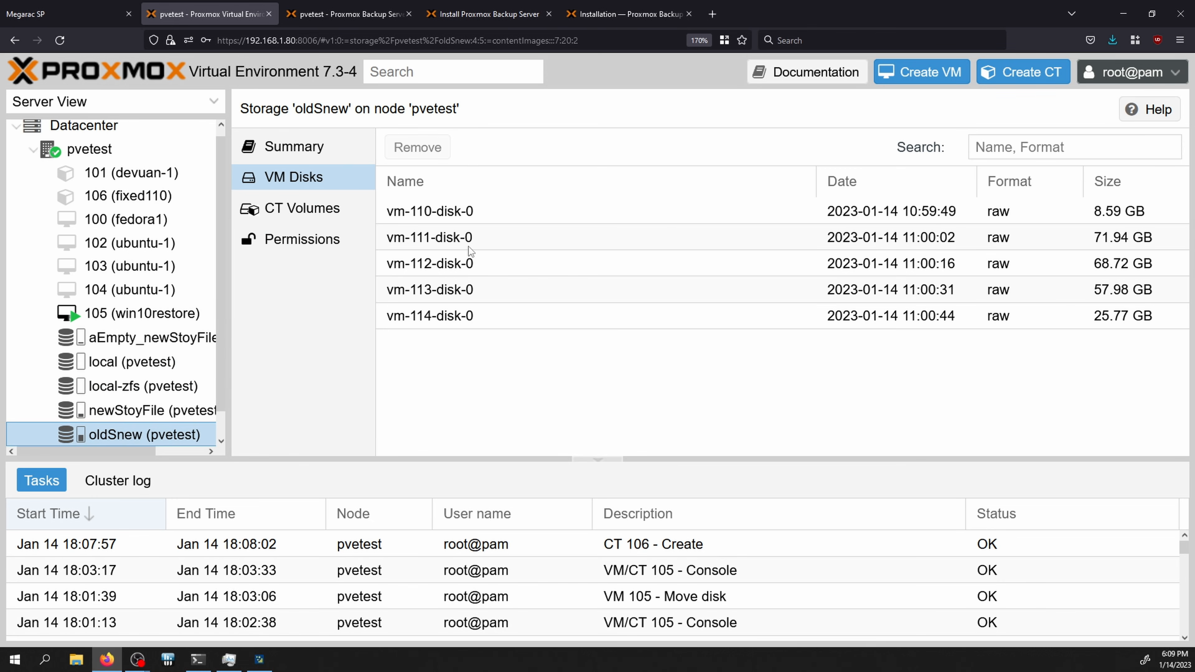
left_click(443, 214)
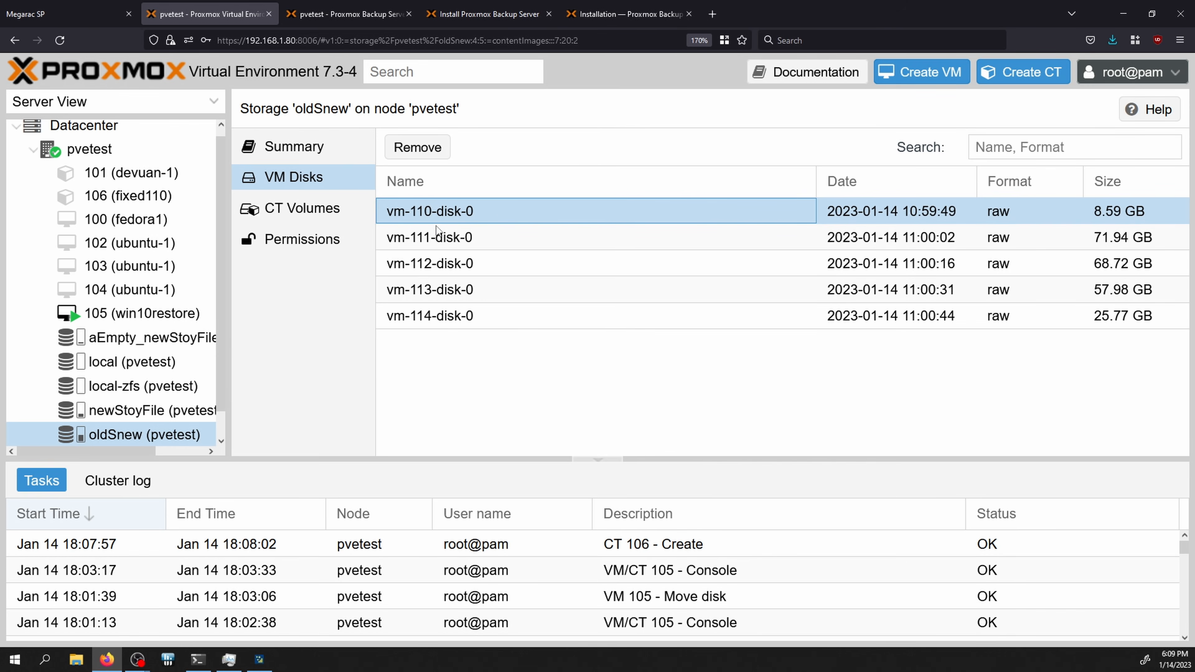
key("alt+Tab")
key("alt+Tab")
key("alt+Tab")
type("oldSnew")
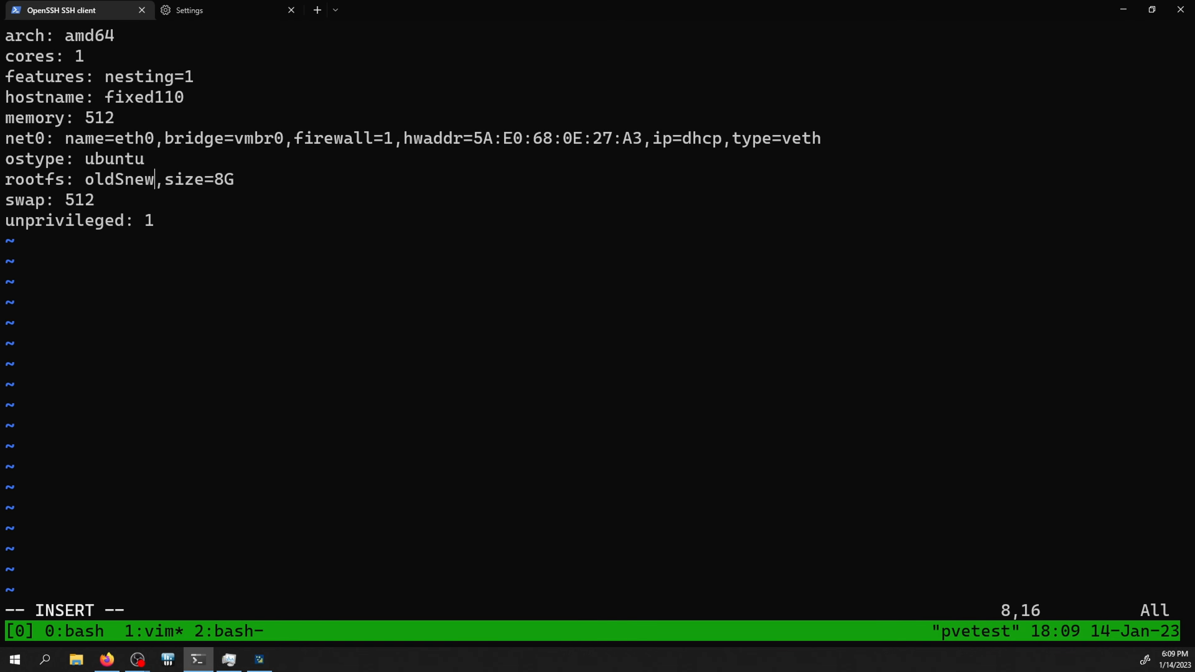
type(":")
key("alt+Tab")
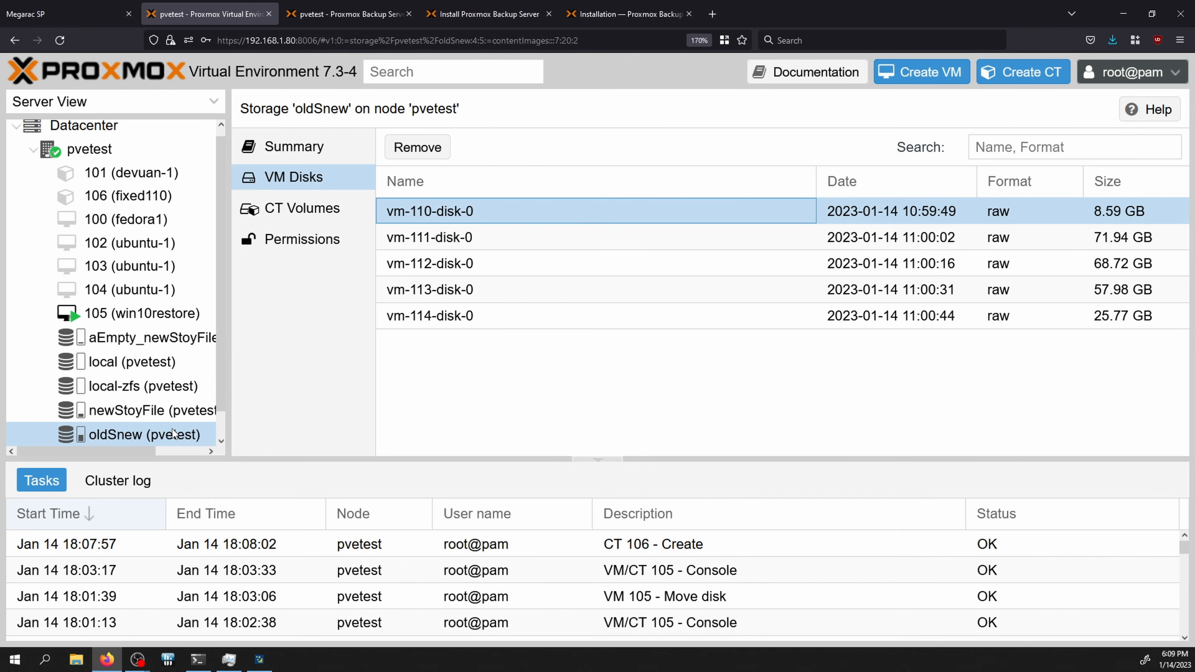
key("alt+Tab")
type("1")
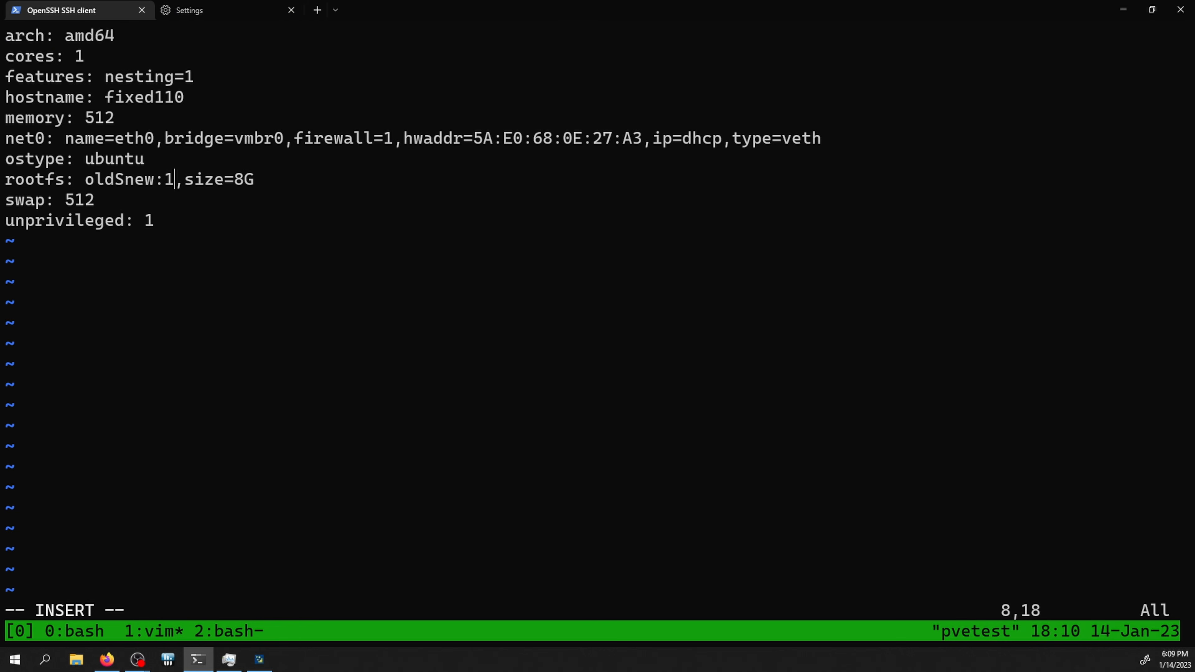
key("alt+Tab")
key("alt+Tab")
type("10/")
key("alt+Tab")
key("alt+Tab")
type("vim")
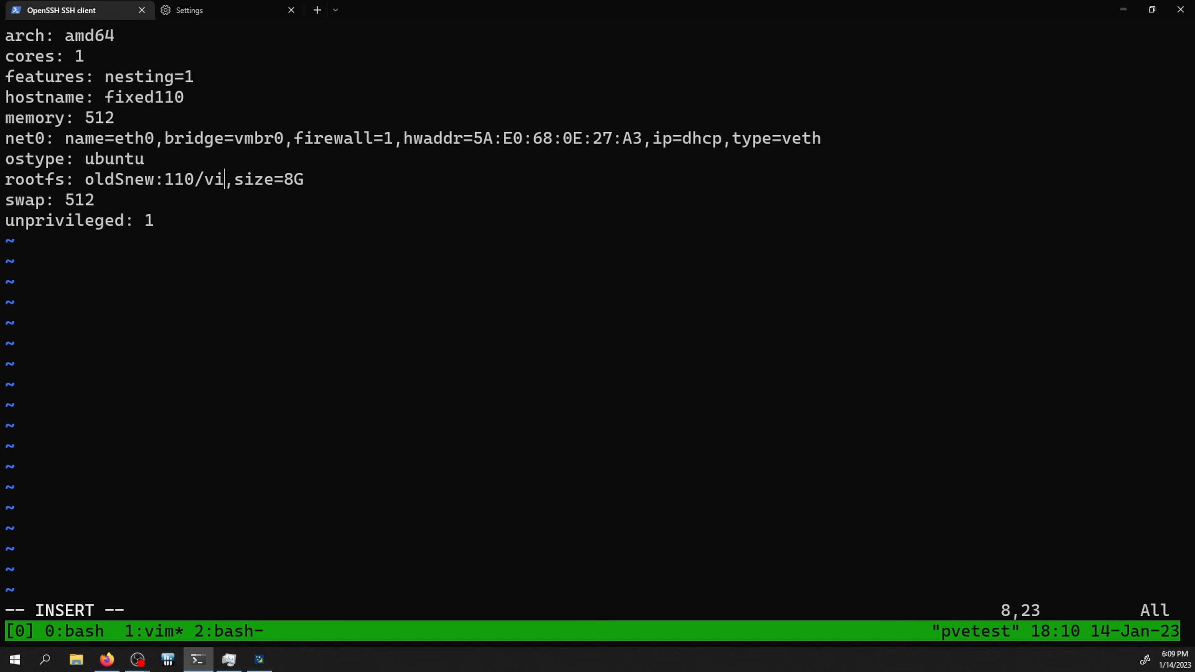
key("BackSpace")
key("BackSpace")
type("m-110-")
key("alt+Tab")
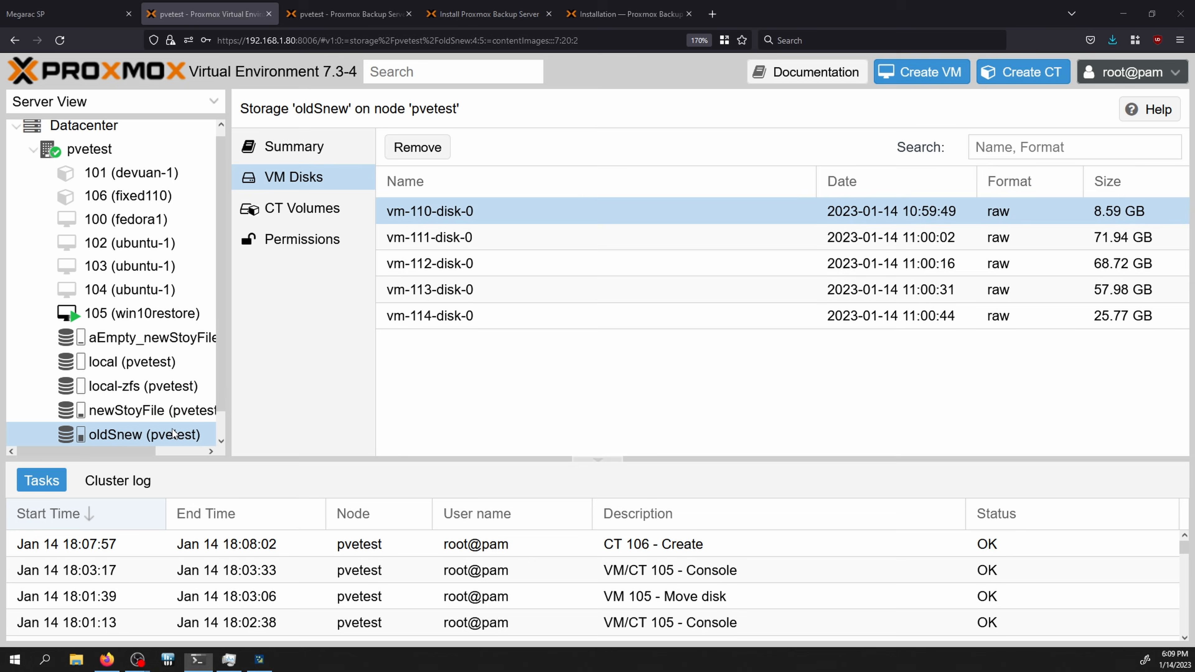
key("alt+Tab")
type("disk-0,size=8G")
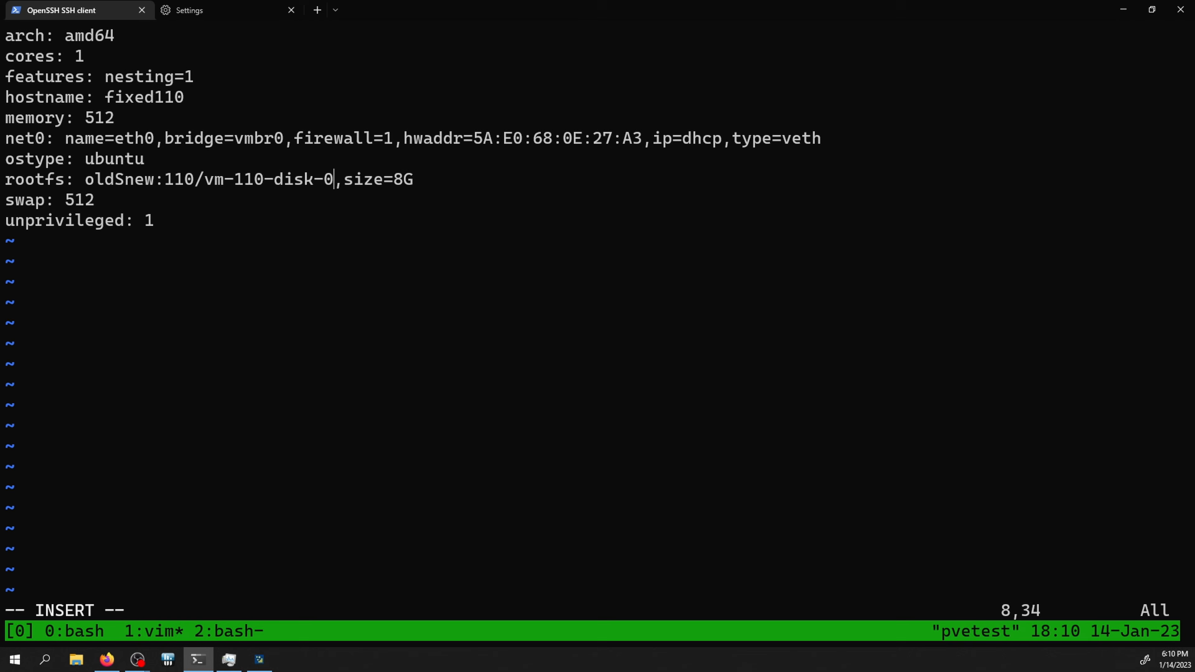
Step: Save 106.conf and reopen container 106 in Proxmox
key("Escape")
key("shift+z")
key("shift+z")
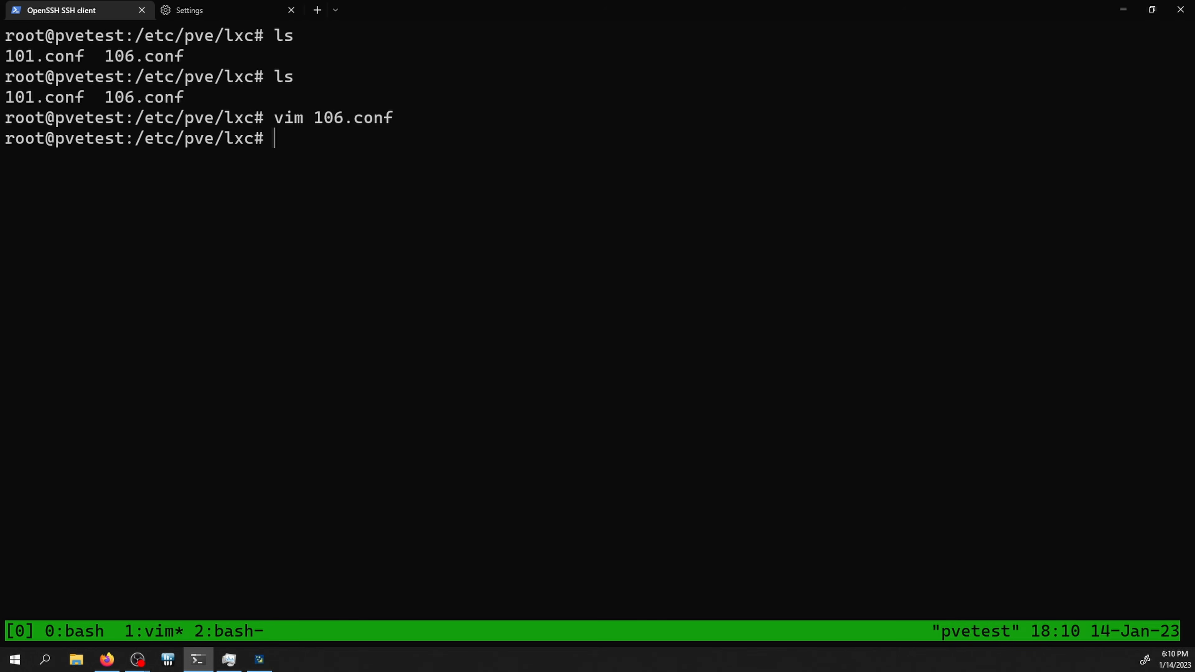
key("alt+Tab")
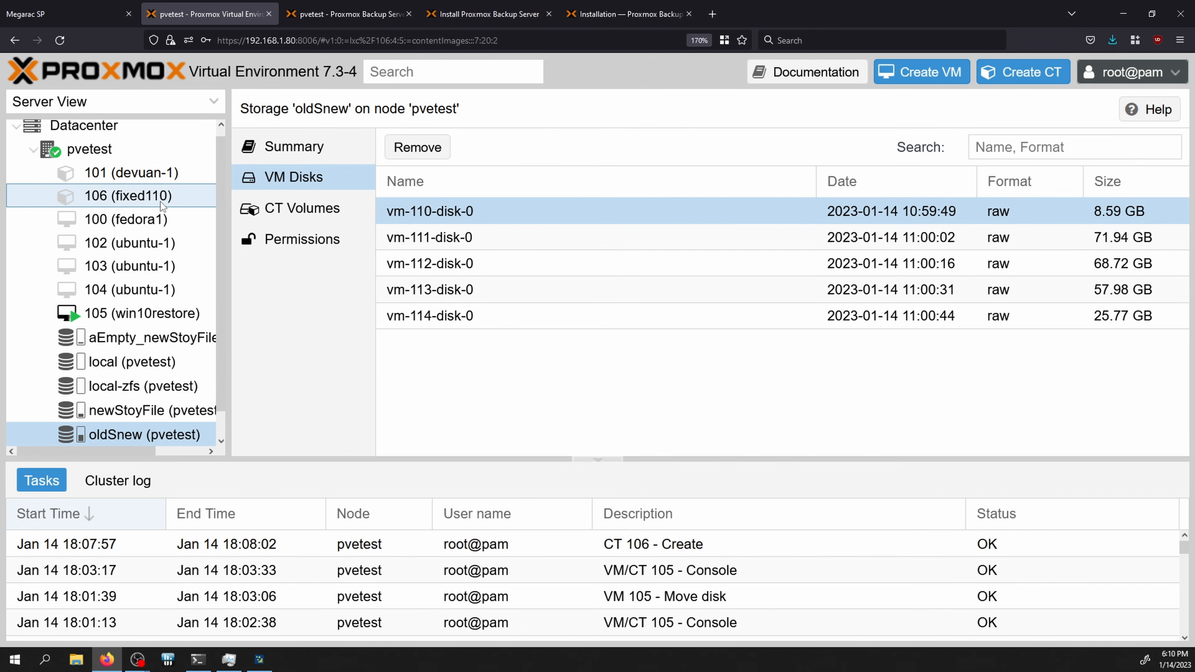
left_click(161, 205)
Step: Start container 106 and inspect its failed start task reporting an illegal LVM name
left_click(774, 113)
left_click(979, 113)
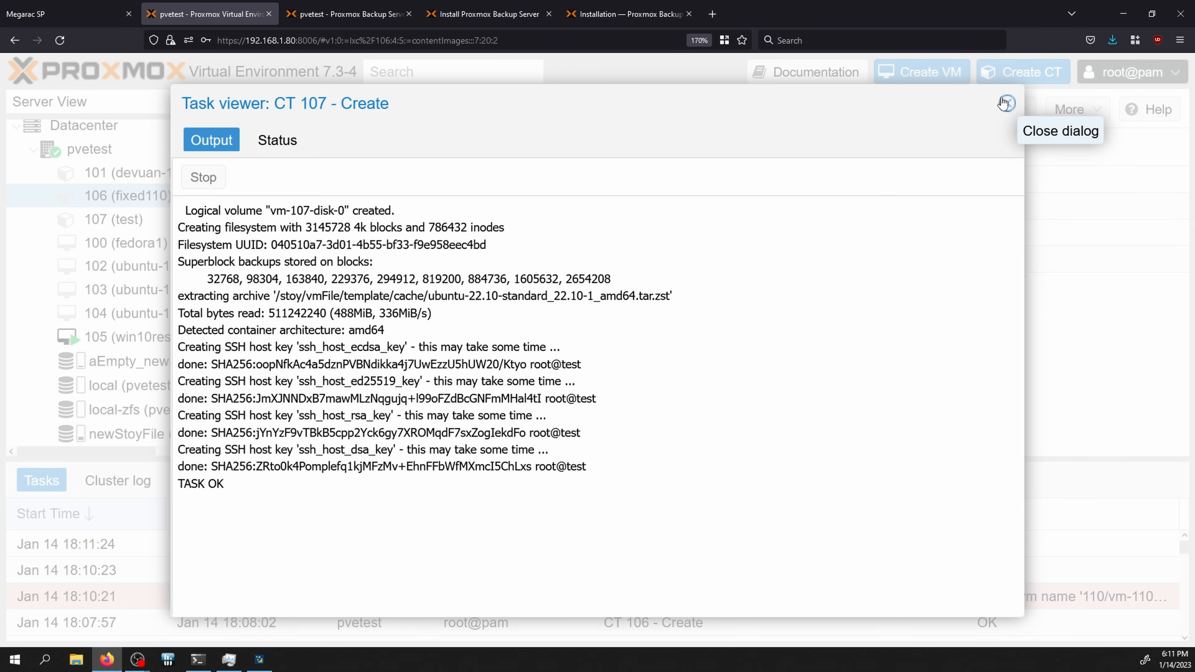
left_click(1005, 103)
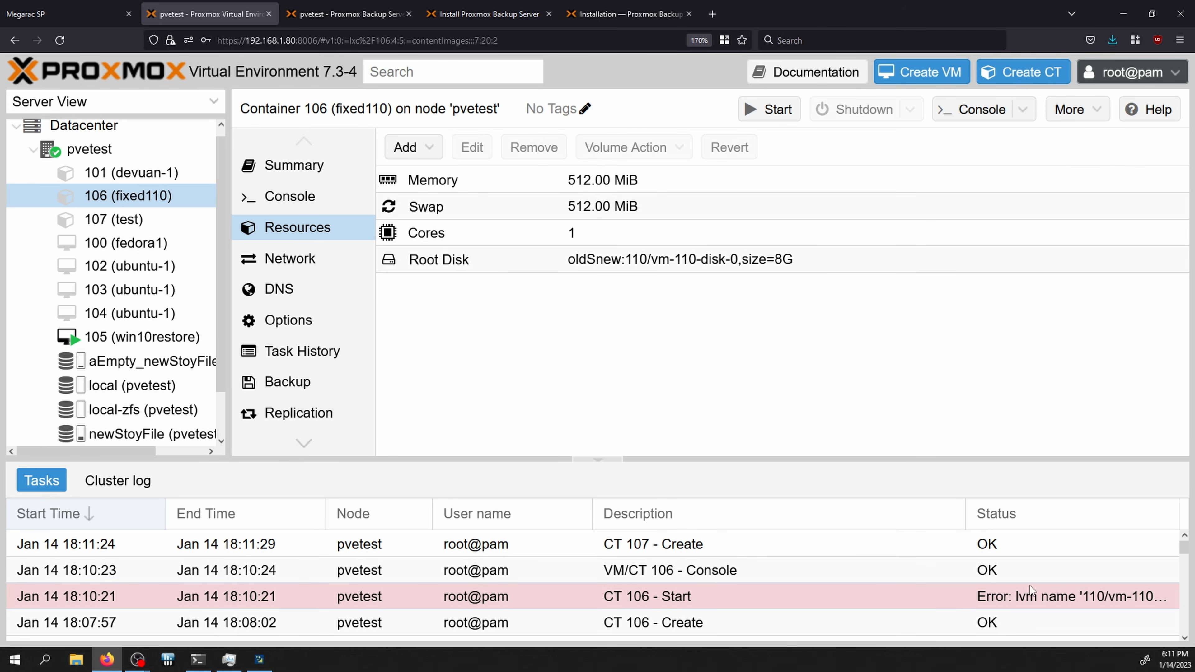
double_click(1032, 597)
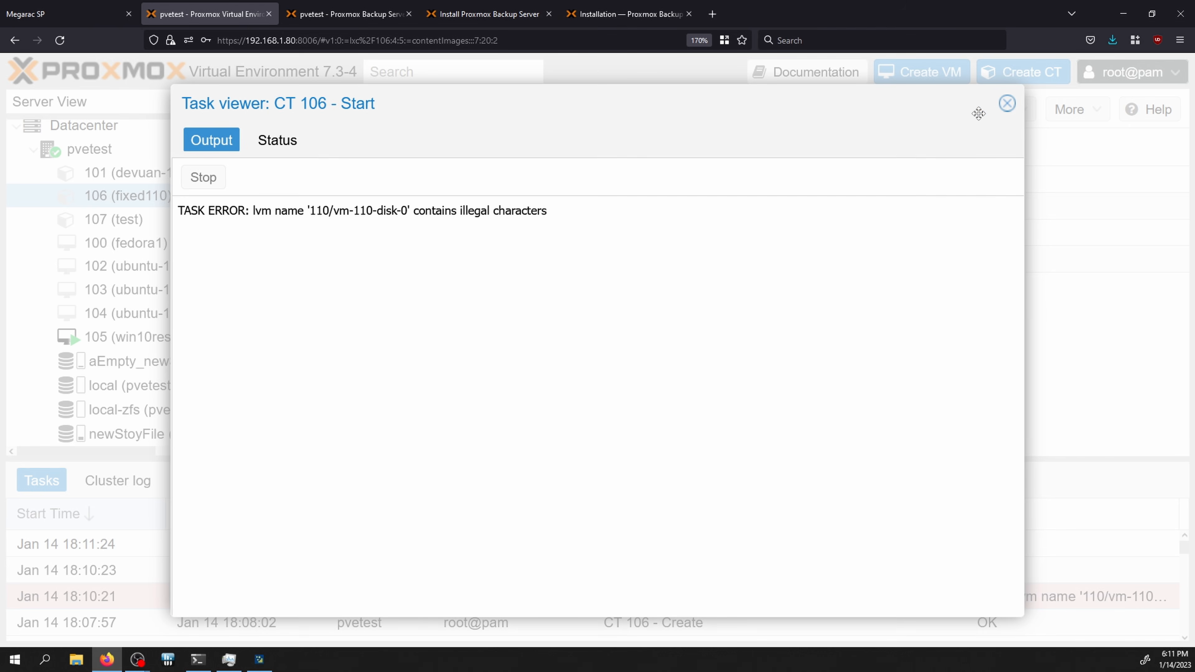
left_click(1007, 104)
Step: Select container 107's root disk oldSnew:vm-107-disk-0,size=12G in its resources
left_click(105, 219)
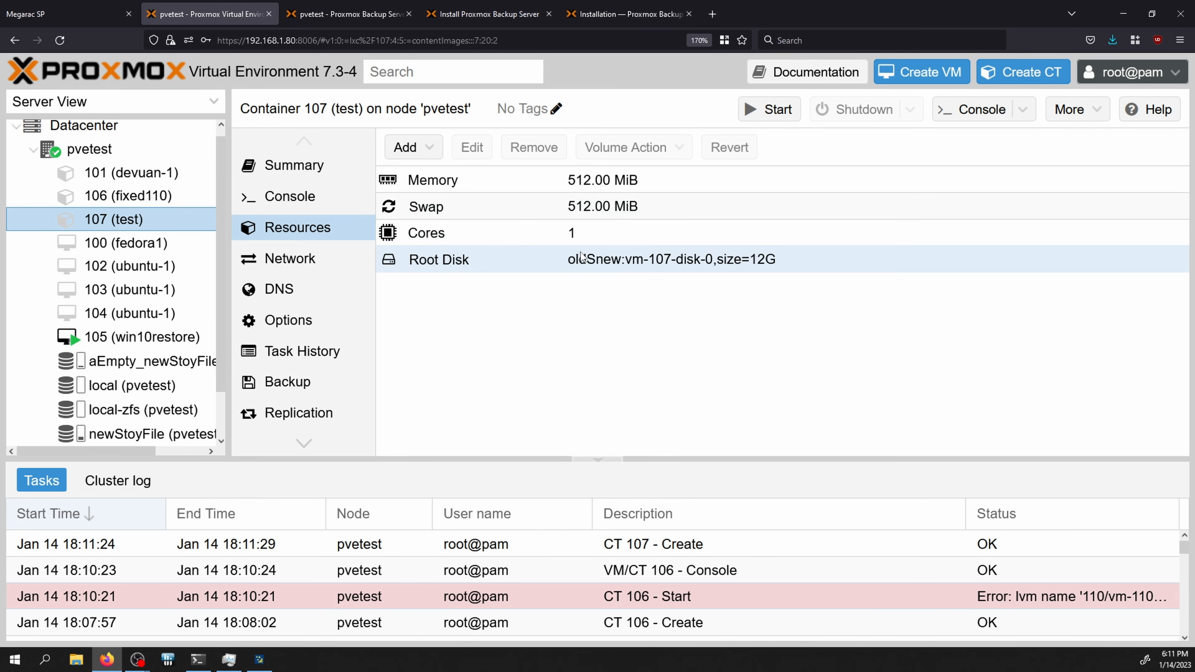
left_click(555, 259)
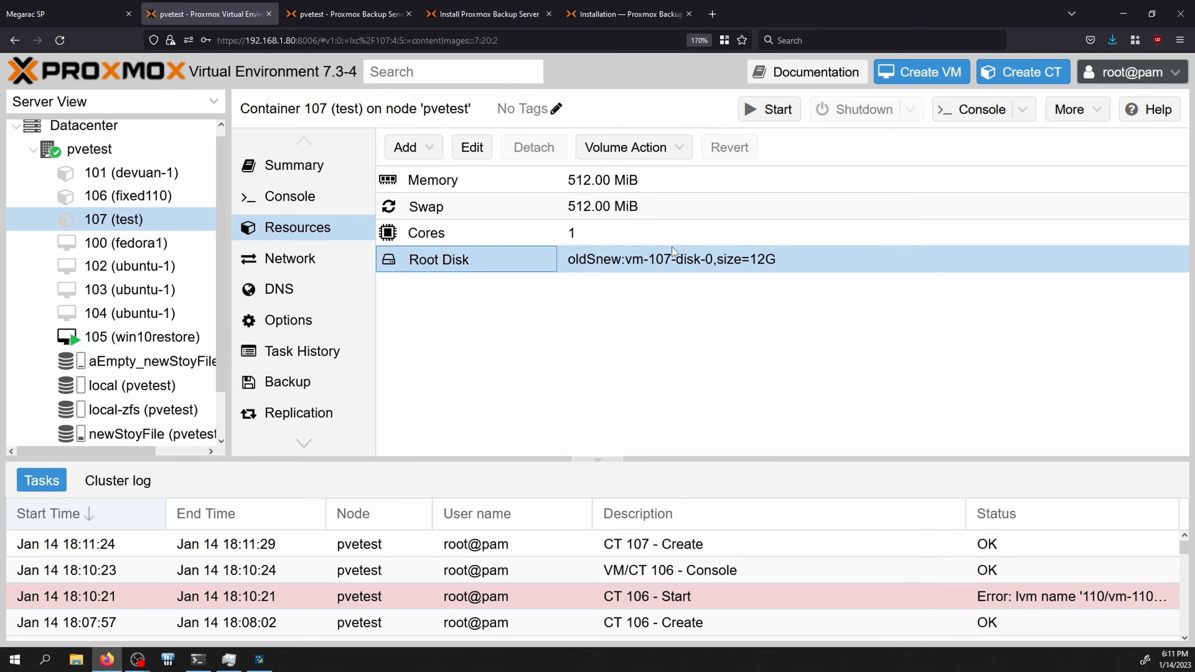
key("alt+Tab")
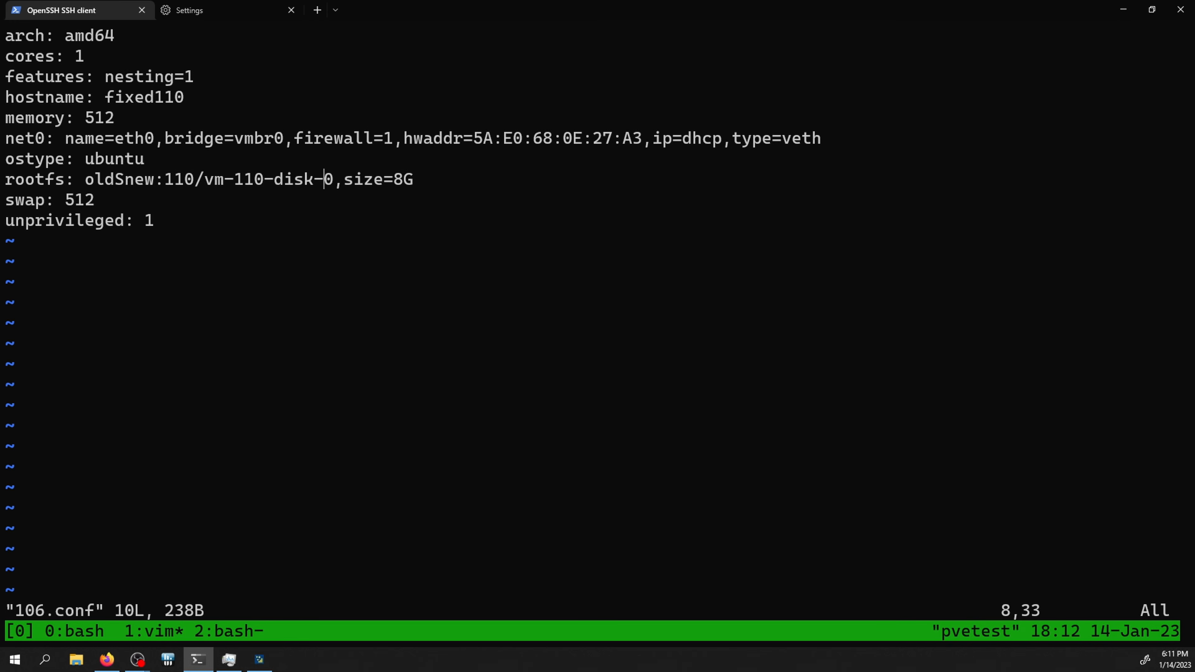
Step: Check 107.conf's rootfs path, which uses oldSnew: with no subfolder
key("Escape")
key("shift+z")
key("shift+z")
key("Up")
key("Up")
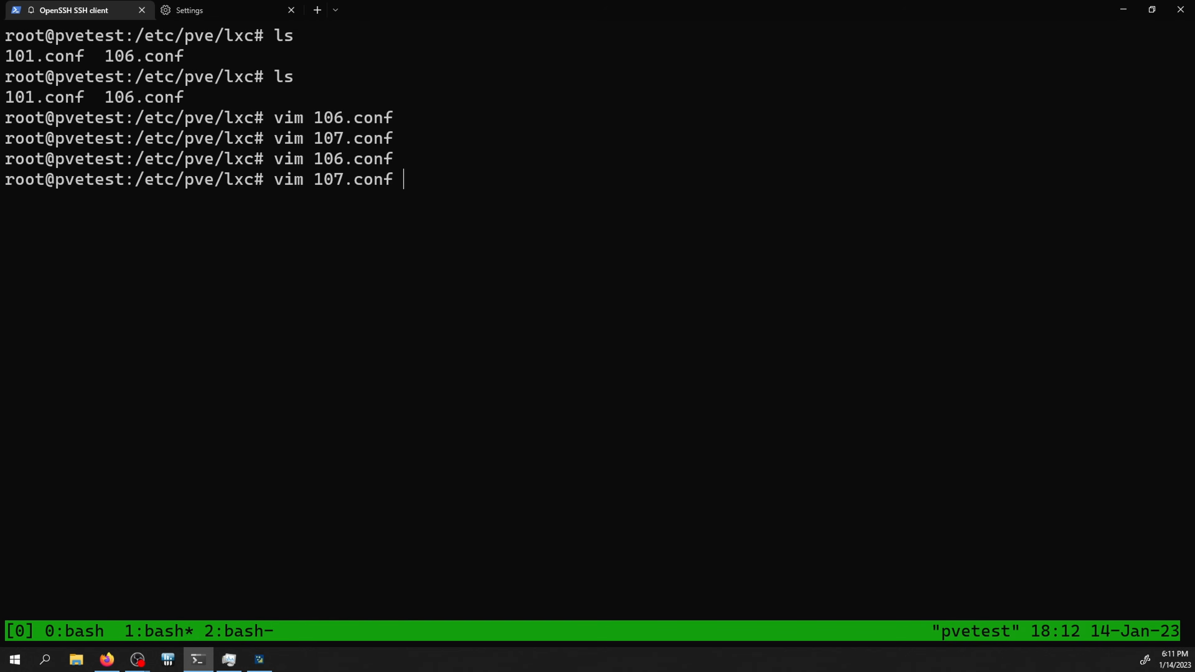
key("Return")
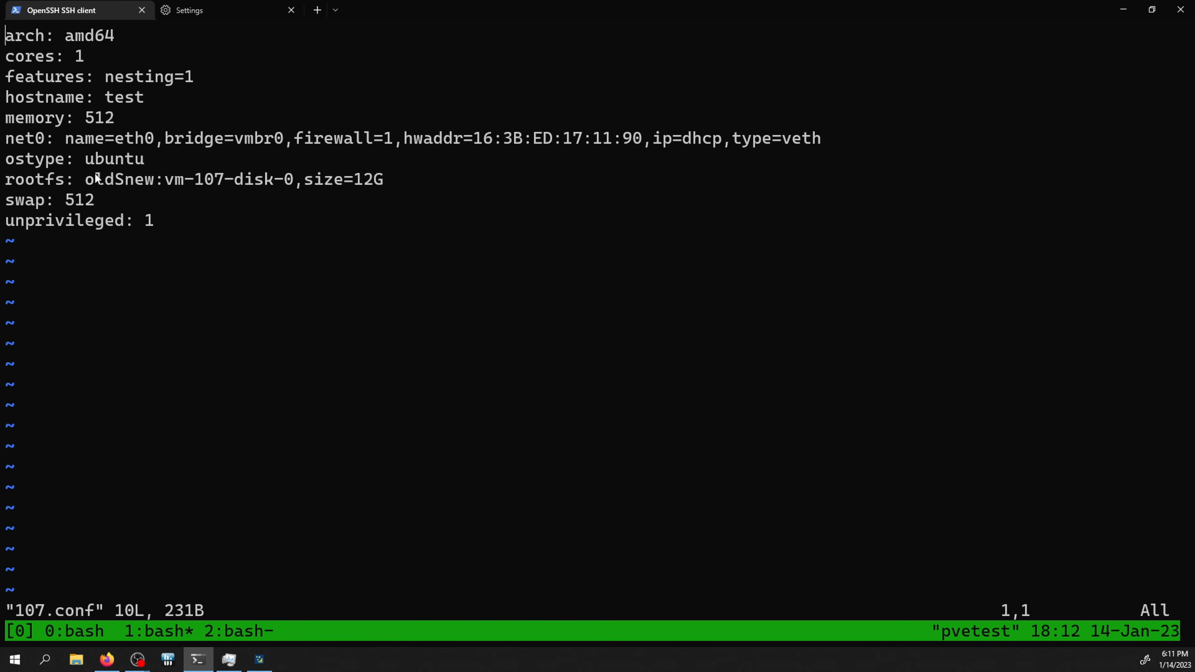
left_click_drag(80, 178, 160, 182)
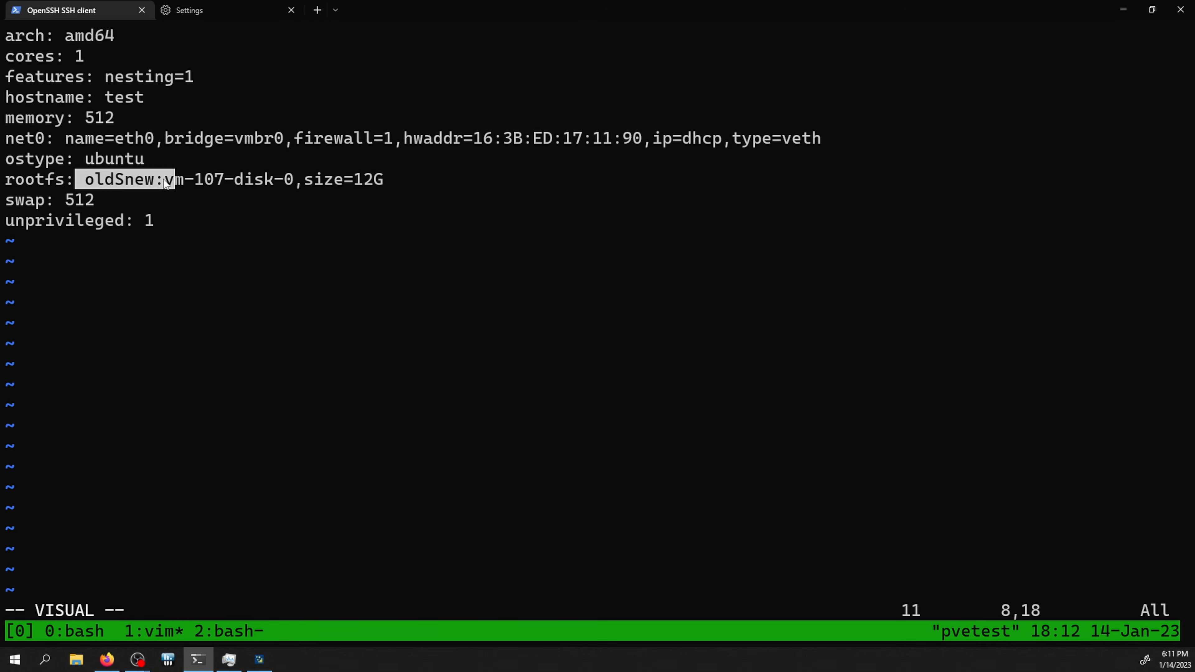
left_click(163, 179)
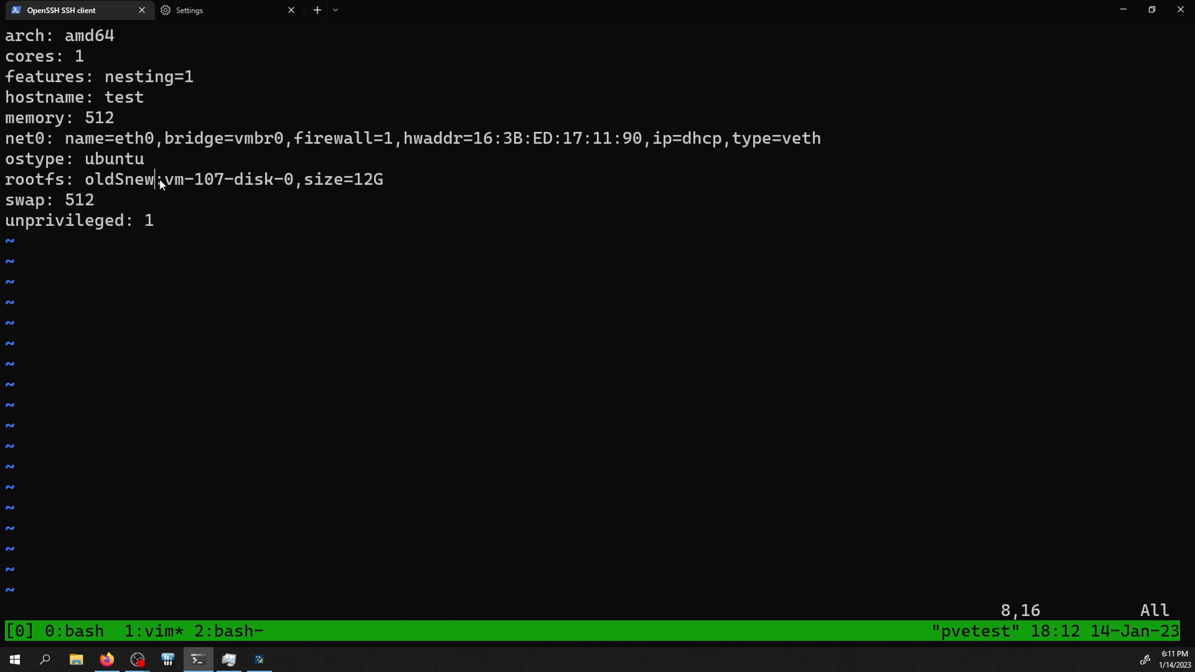
key("shift+z")
key("shift+z")
Step: Delete '110/' from 106.conf's rootfs so it reads oldSnew:vm-110-disk-0,size=8G, and save
key("Up")
key("Up")
key("Return")
key("Left")
key("Left")
key("Left")
key("Left")
key("Left")
key("Left")
key("Left")
key("Left")
key("Left")
key("Left")
key("Left")
key("Left")
key("Left")
key("Left")
key("Left")
key("Left")
key("x")
key("x")
key("x")
key("x")
key("shift+z")
key("shift+z")
key("alt+Tab")
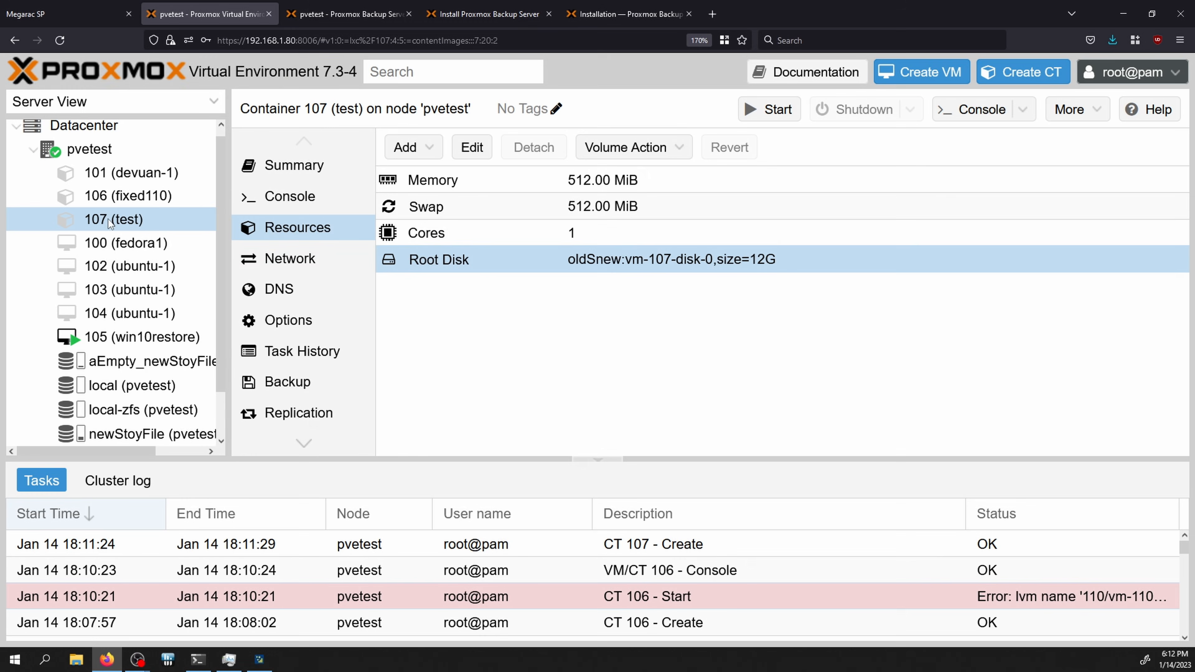
Step: Start container 106 (fixed110), confirm the Devuan fixed110 login prompt in its console, then close it
left_click(112, 195)
left_click(778, 110)
left_click(971, 109)
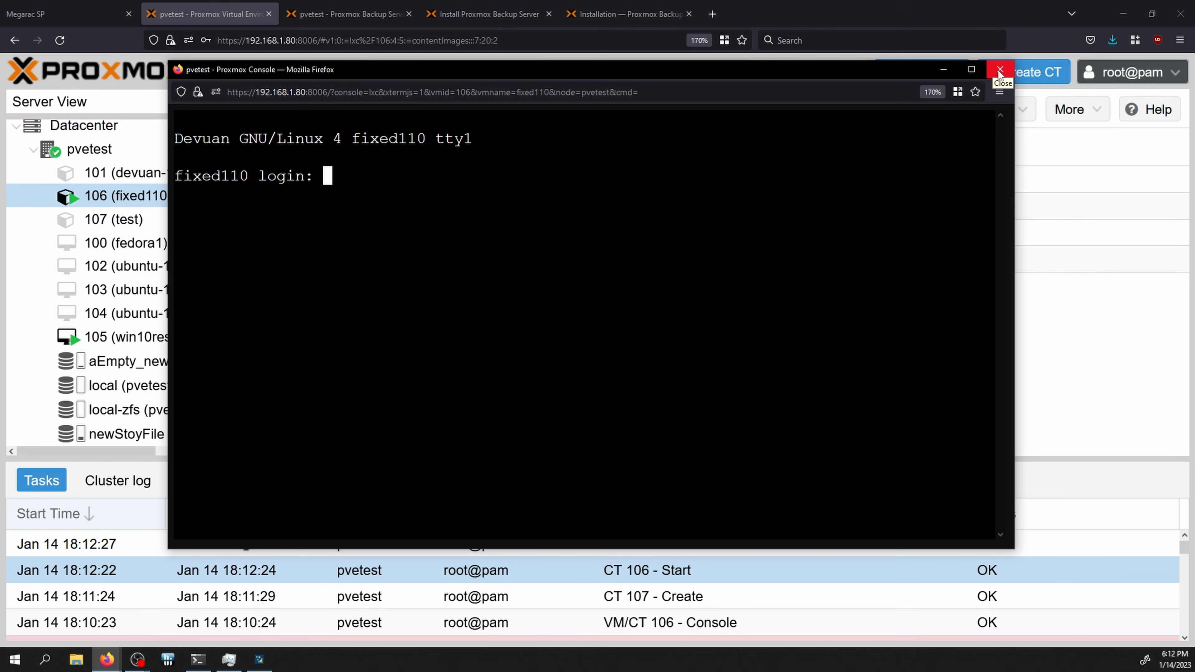
left_click(1000, 71)
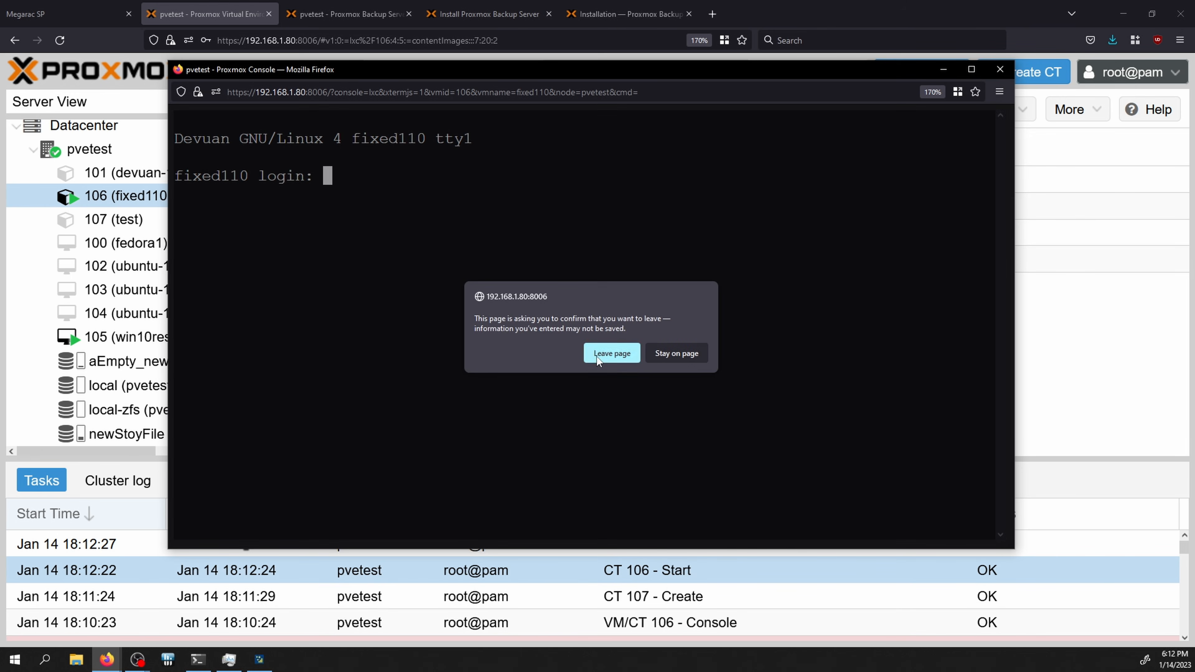
left_click(611, 351)
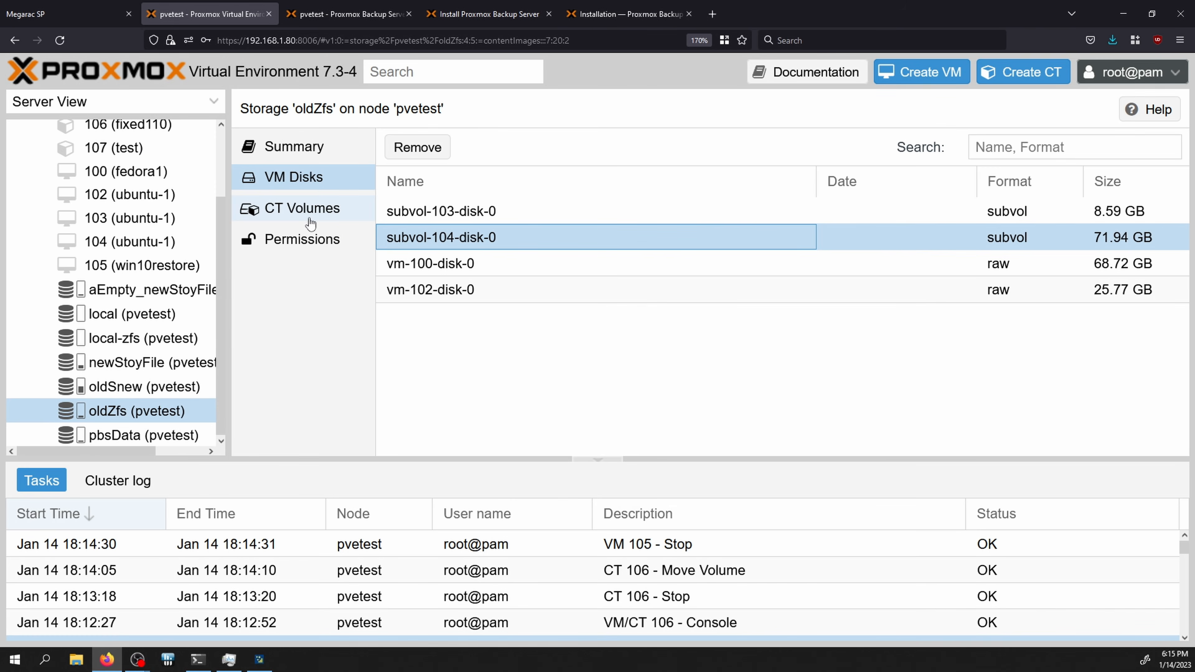
left_click(425, 217)
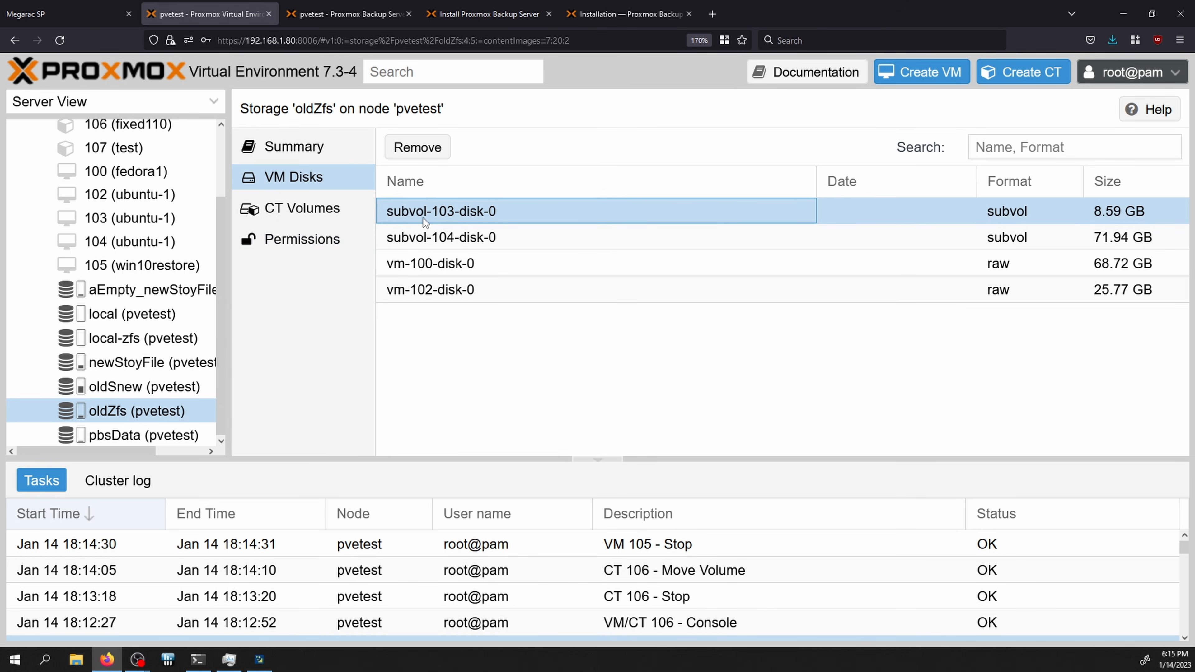
left_click(306, 210)
left_click(440, 219)
left_click(325, 186)
left_click(905, 220)
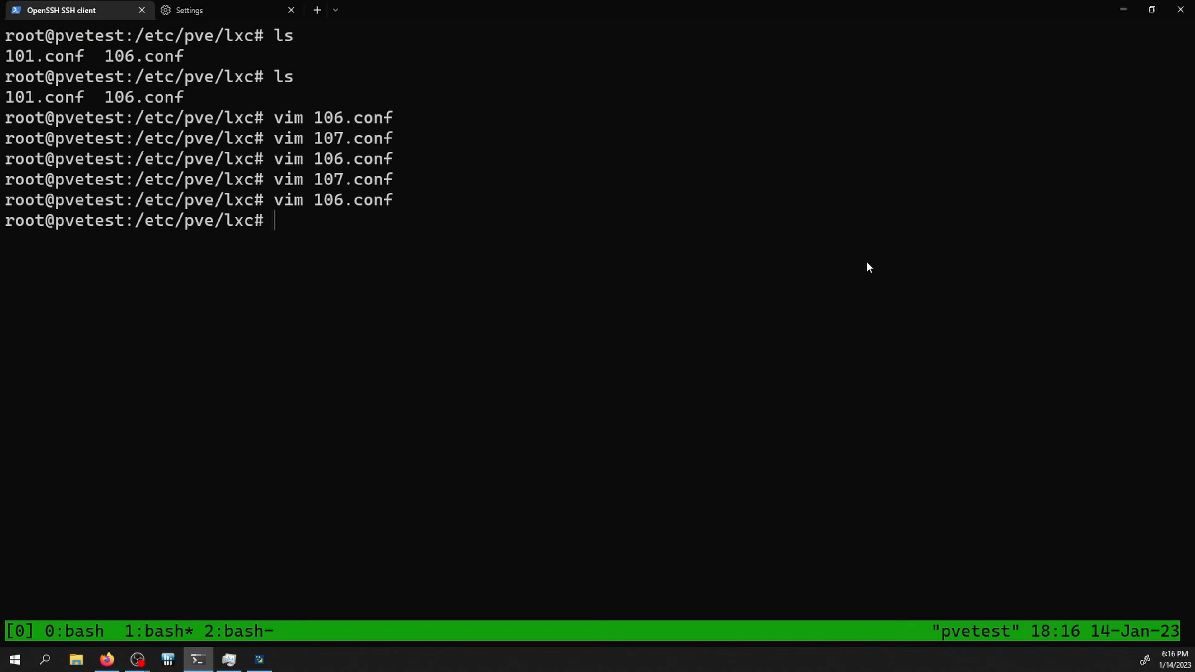
Step: List block devices with lsblk and pick out the zd ZFS volumes
type("lsblk")
key("Return")
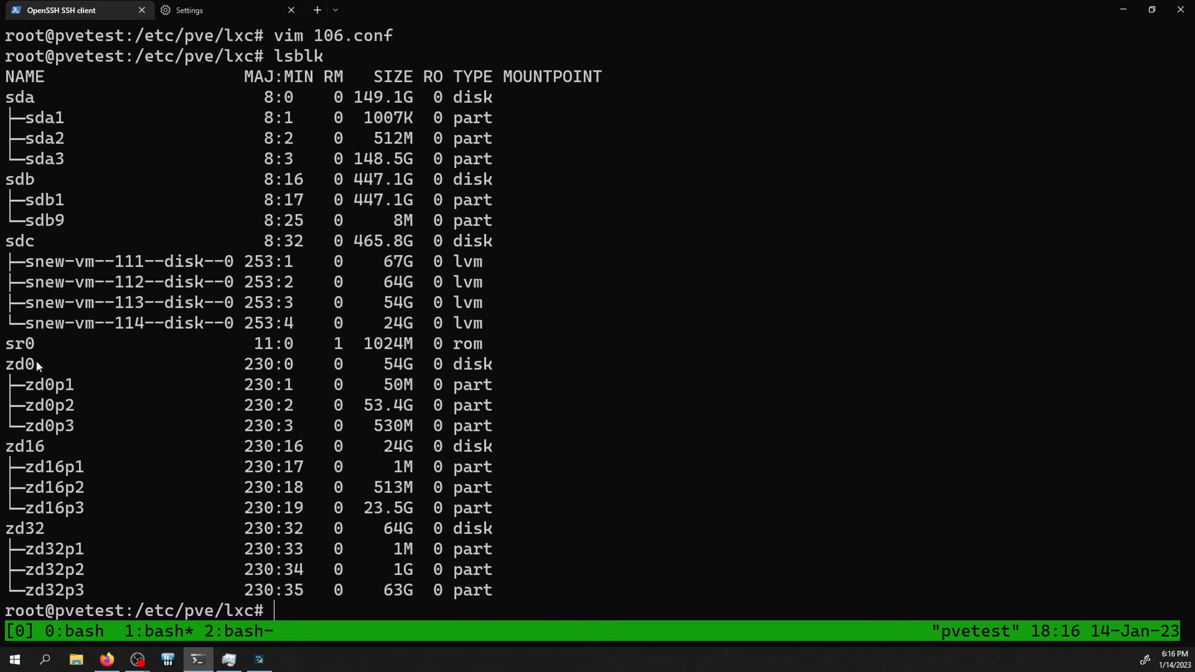
left_click_drag(28, 361, 491, 584)
left_click(491, 583)
Step: List /dev/zvol/stoy and its vms folder, showing the vm-100, vm-101 and vm-102 disks
type("cd /dev/zvol/stoy/")
key("Return")
type("ls")
key("Return")
type("cd v")
key("Tab")
key("Return")
type("ls")
key("Return")
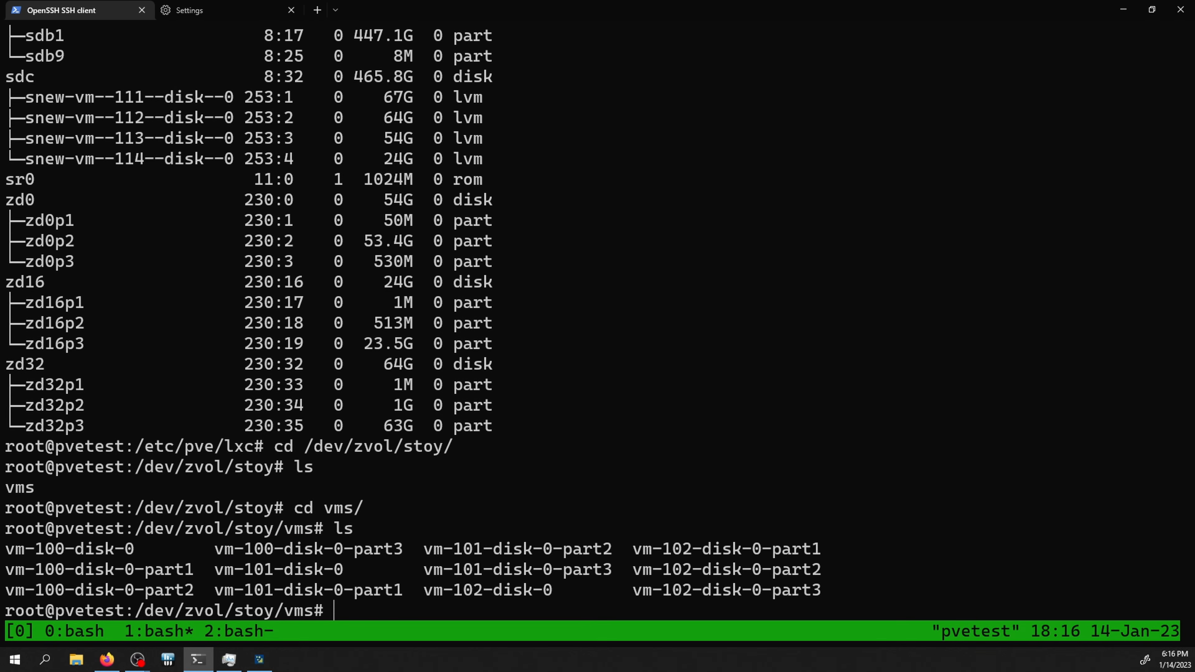
key("alt+Tab")
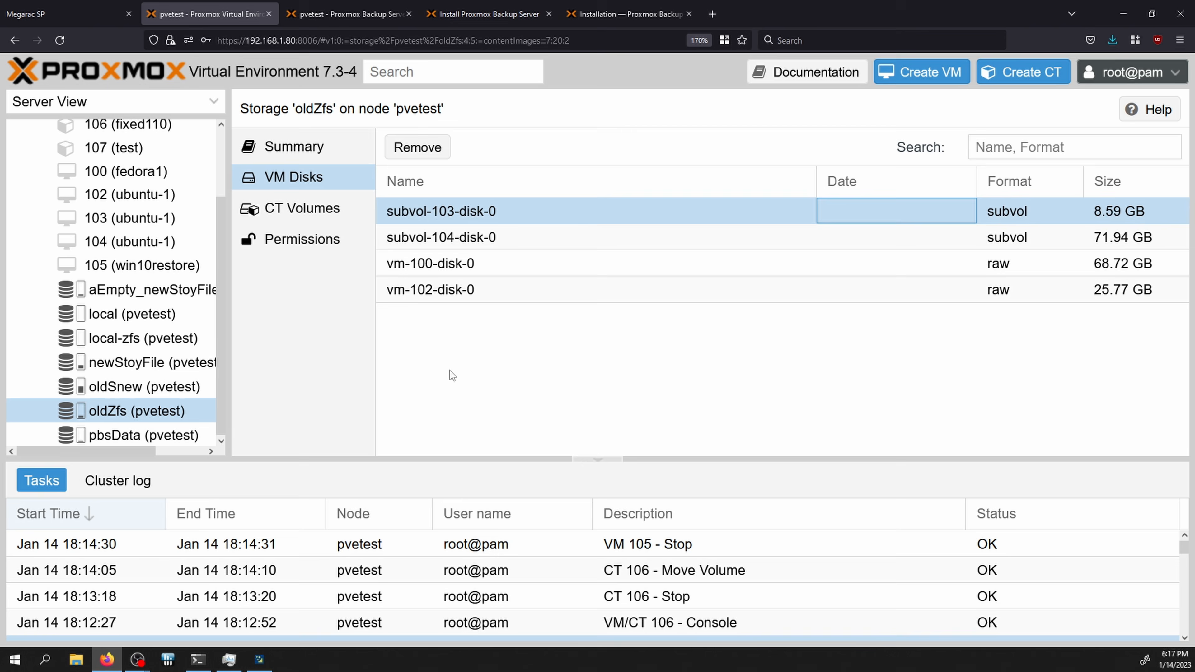
Step: Create VM 108 named win10restore2 with 'Do not use any media'
left_click(413, 293)
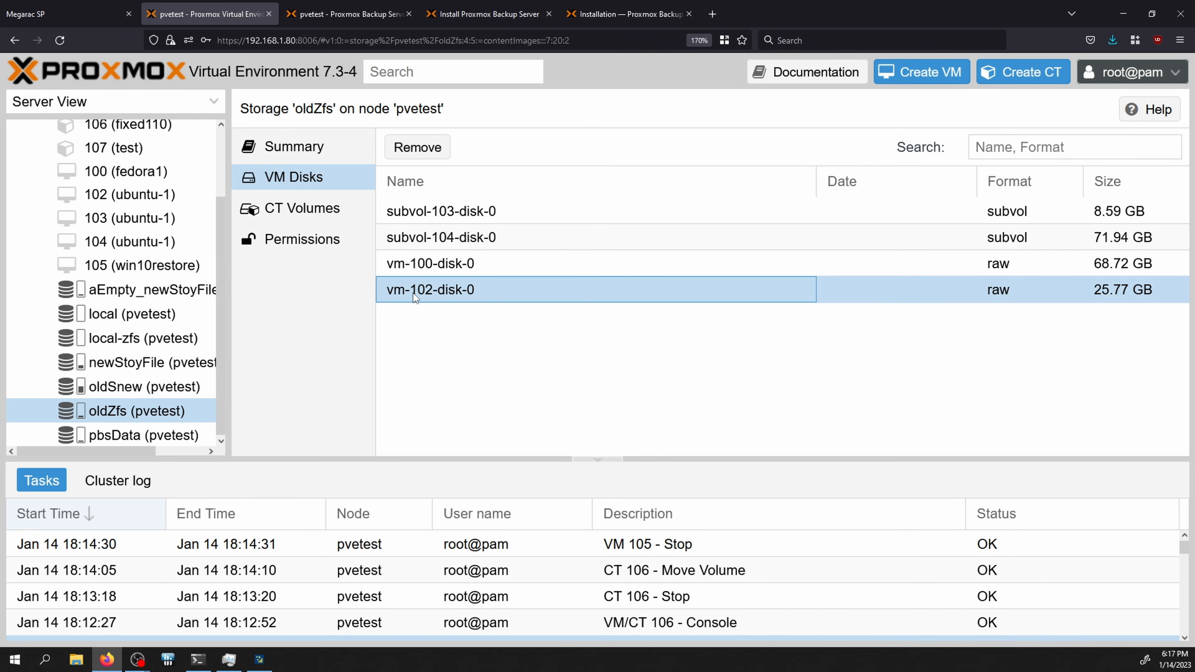
left_click(960, 73)
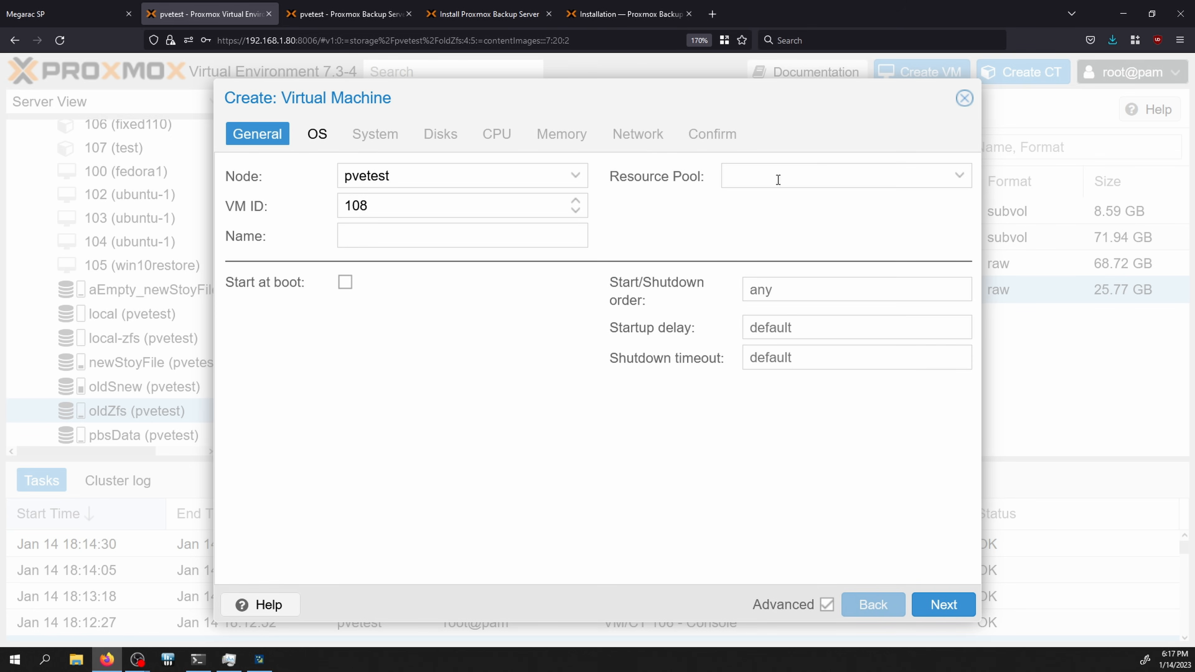
left_click(388, 236)
type("win10restore2")
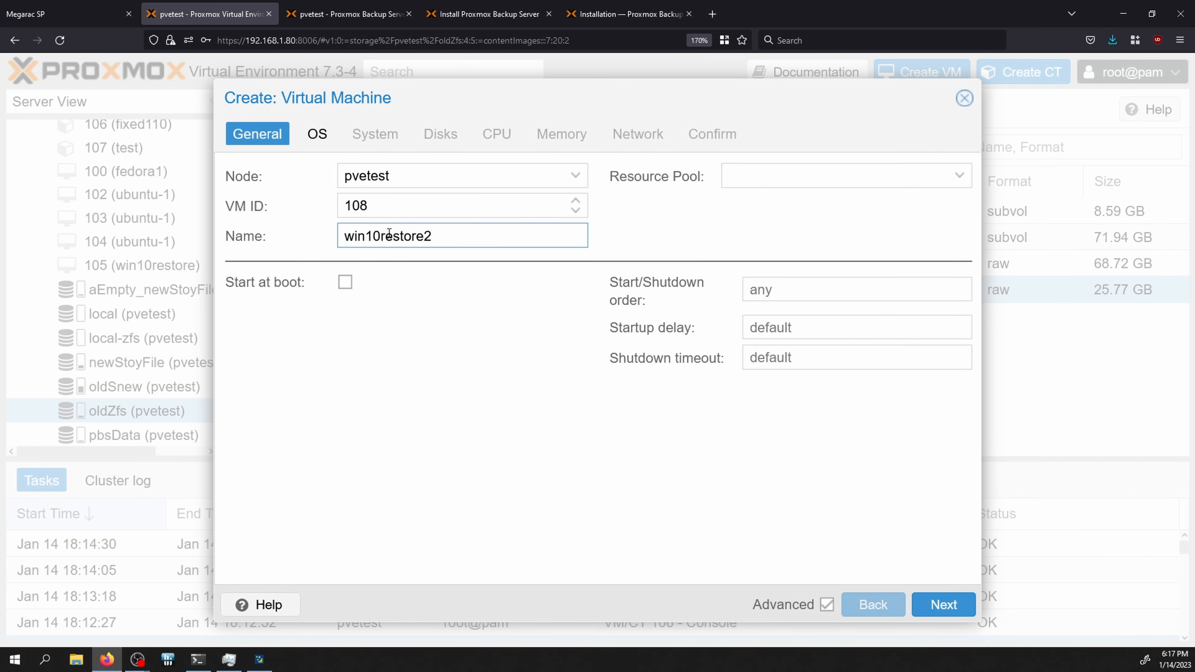
left_click(317, 136)
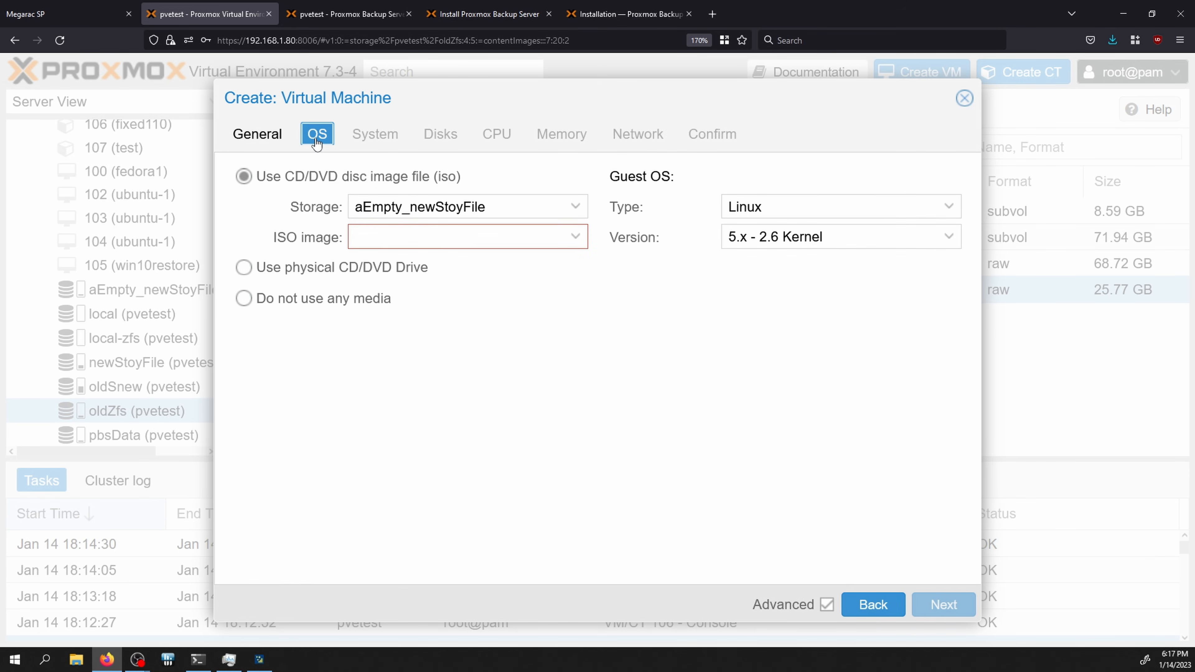
left_click(446, 241)
left_click(244, 298)
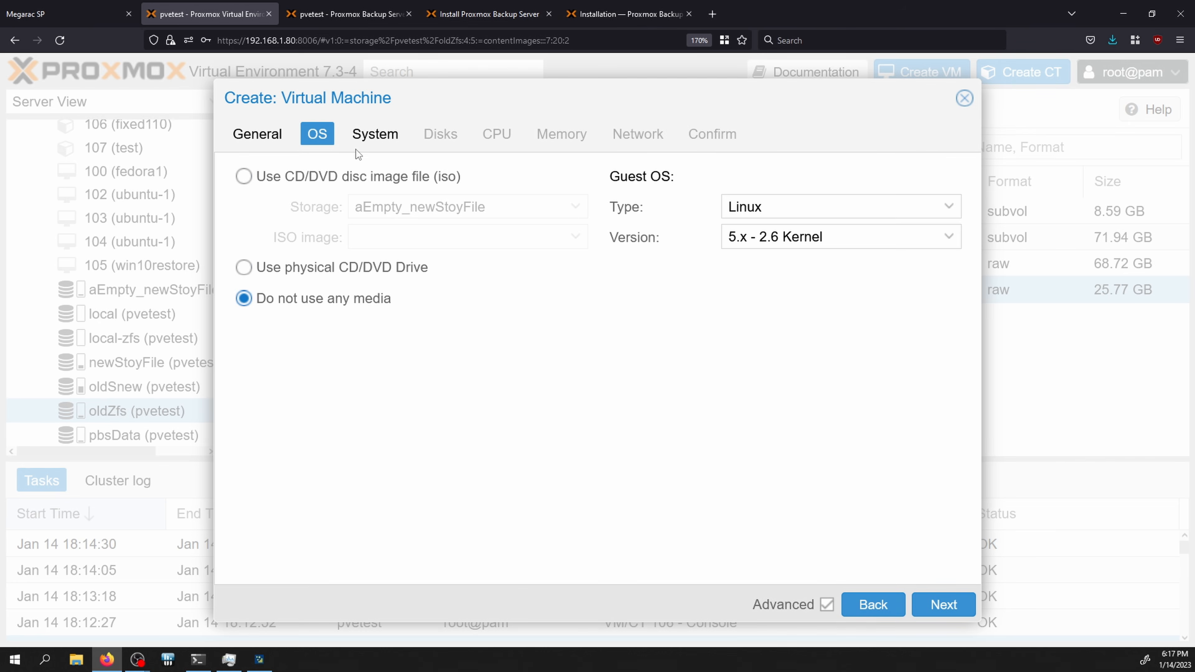
left_click(363, 140)
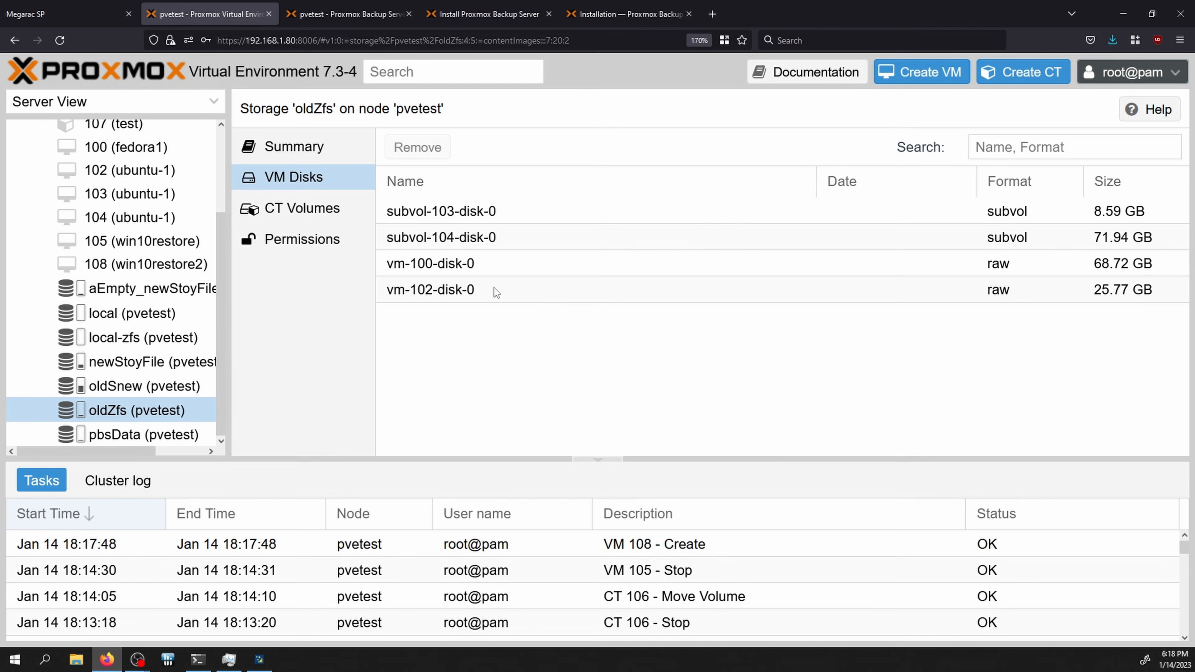
Step: Note the vm-102-disk-0 disk on oldZfs storage and open VM 108's Hardware page
left_click(460, 298)
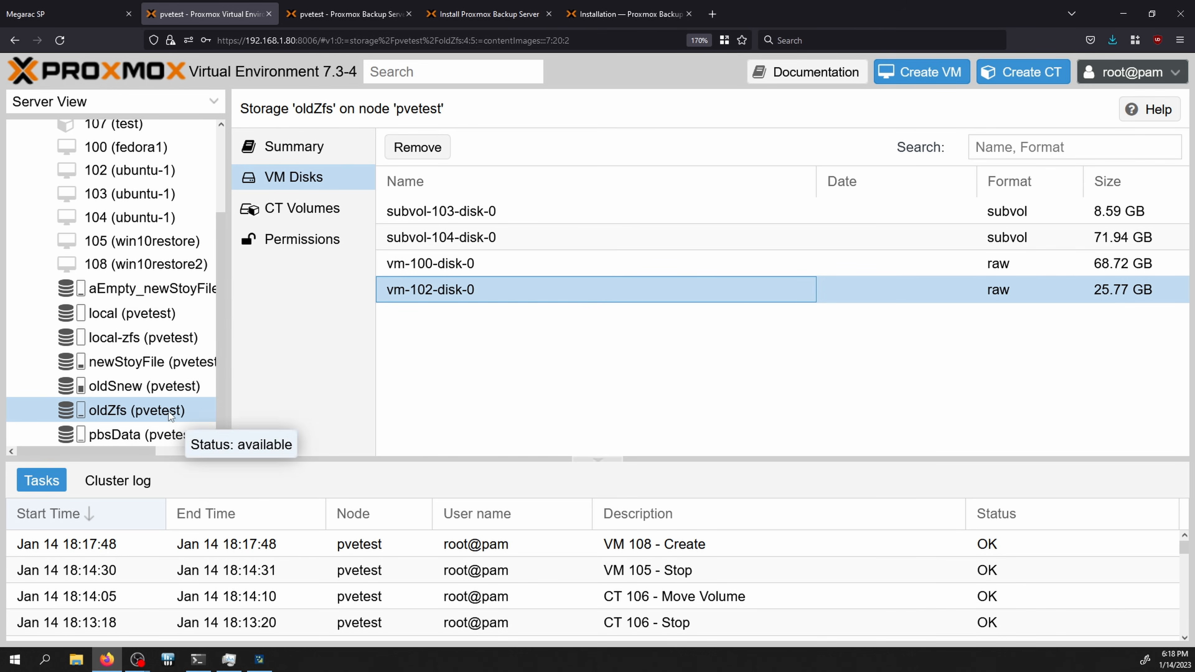
left_click(149, 409)
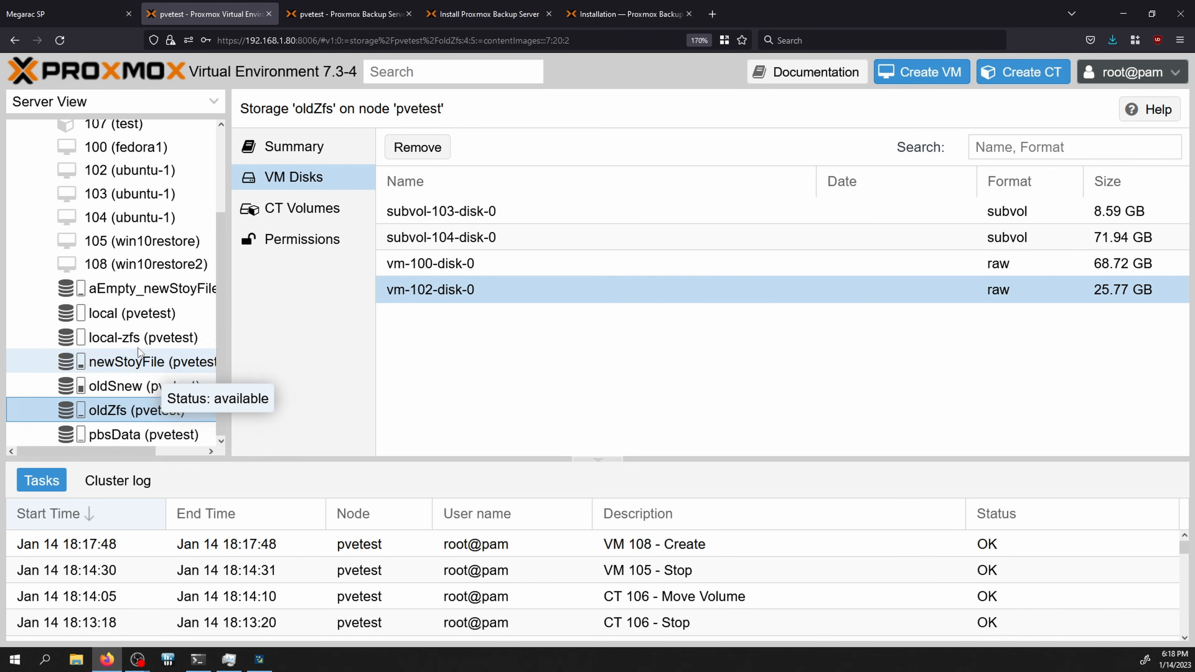
left_click(137, 266)
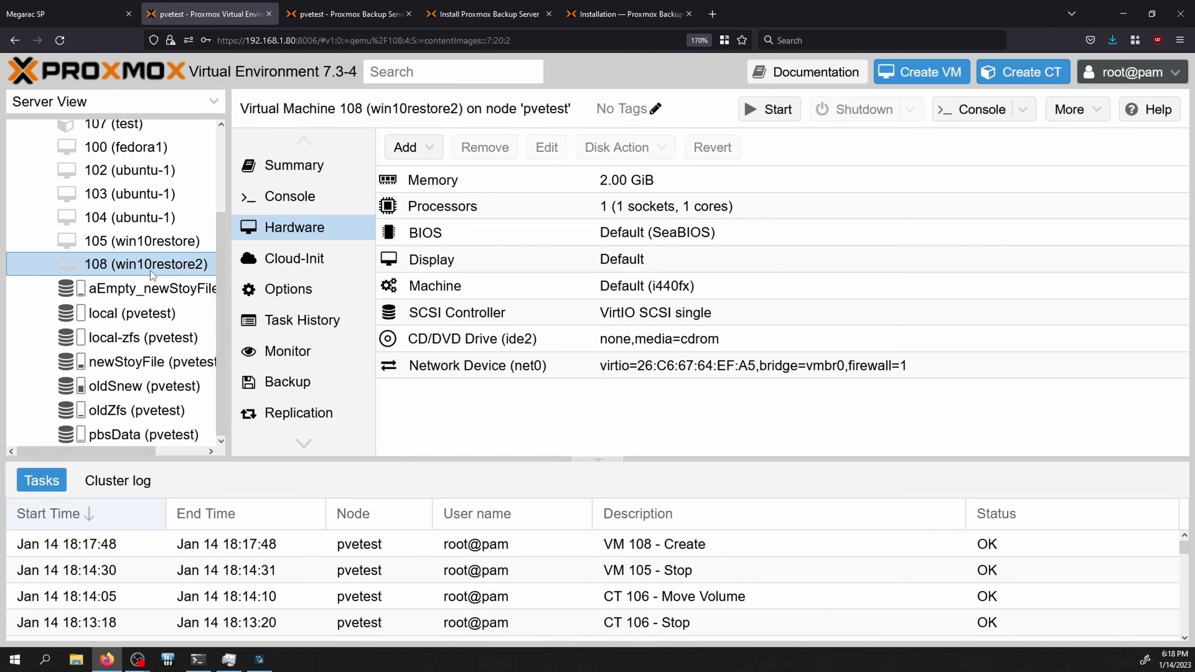
key("alt+Tab")
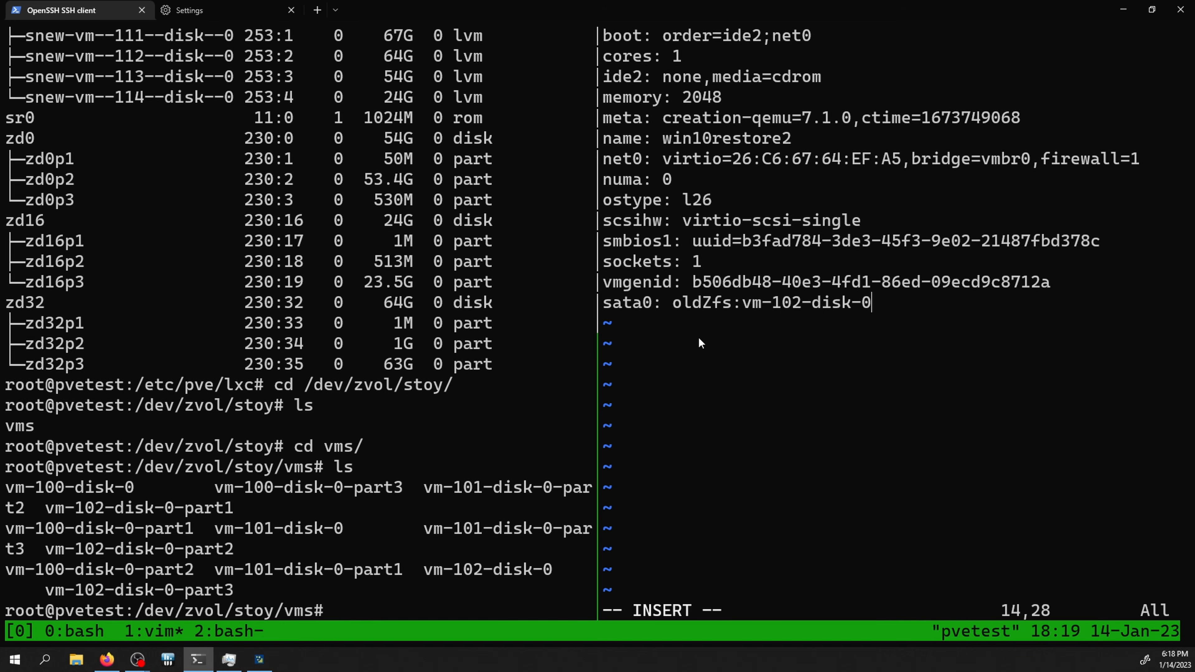
Step: Check the new 'sata0: oldZfs:vm-102-disk-0' line in 108.conf before opening VM 108's console
left_click_drag(648, 299, 890, 307)
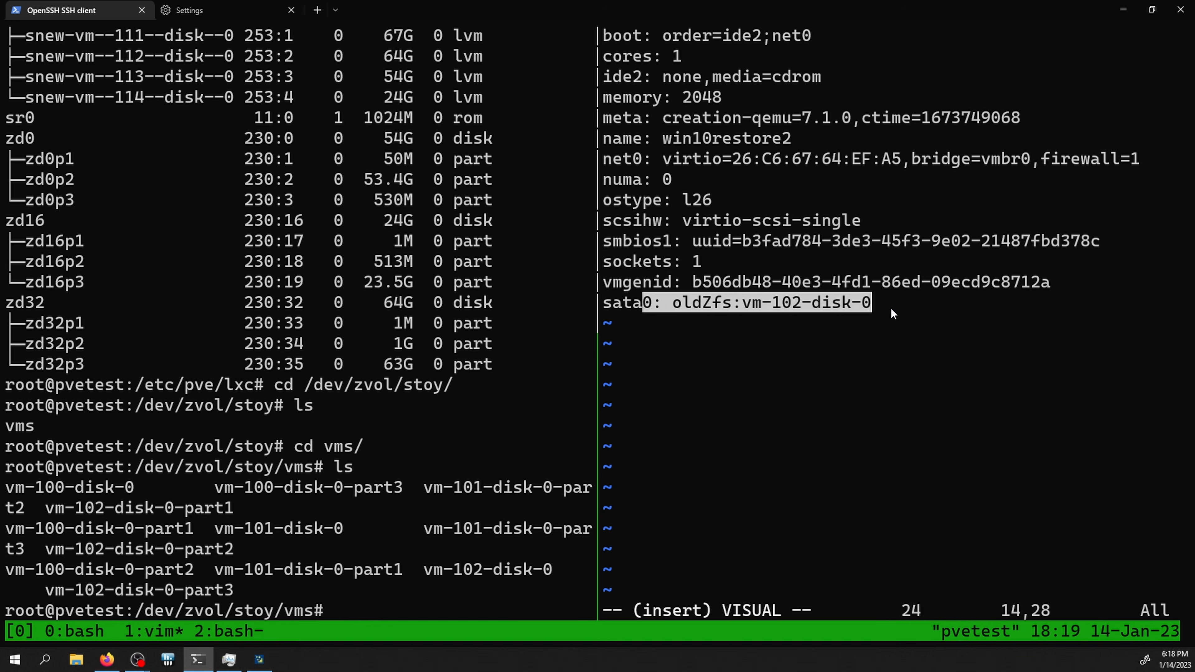
left_click(707, 301)
left_click_drag(747, 303, 831, 305)
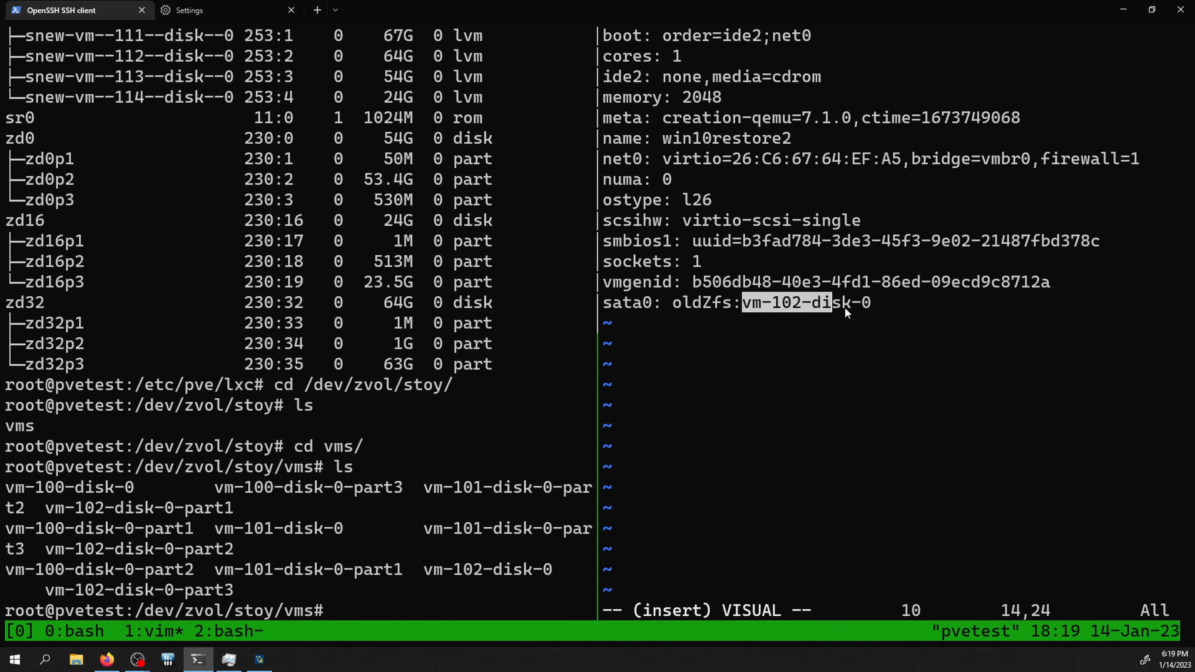
key("alt+Tab")
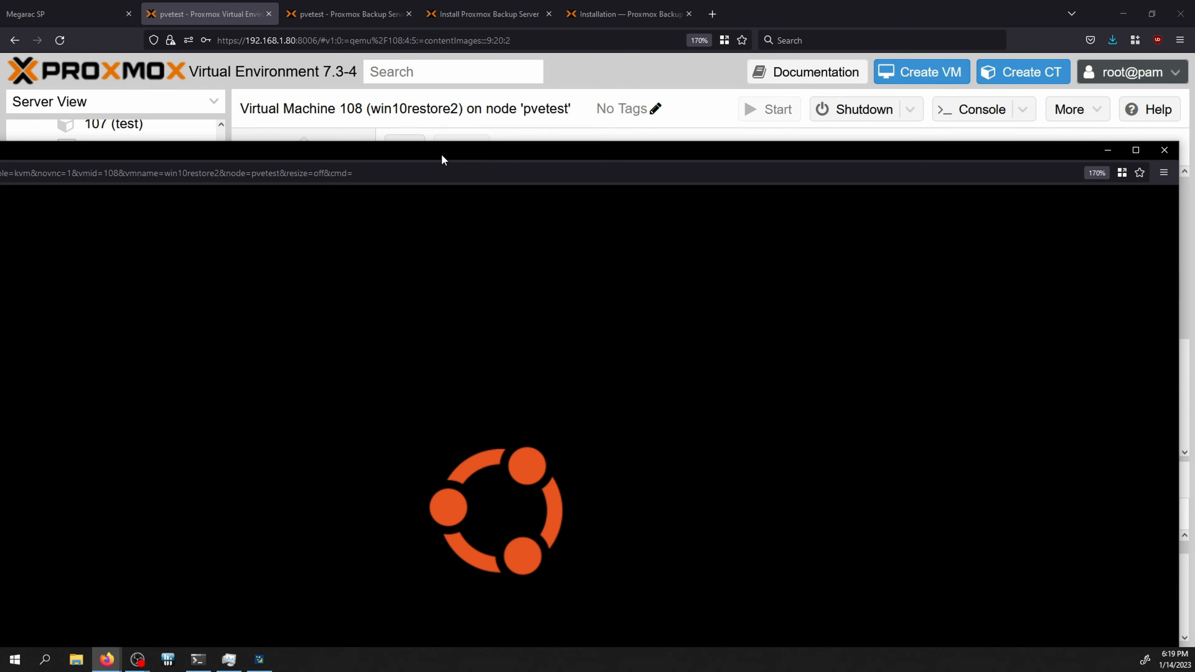